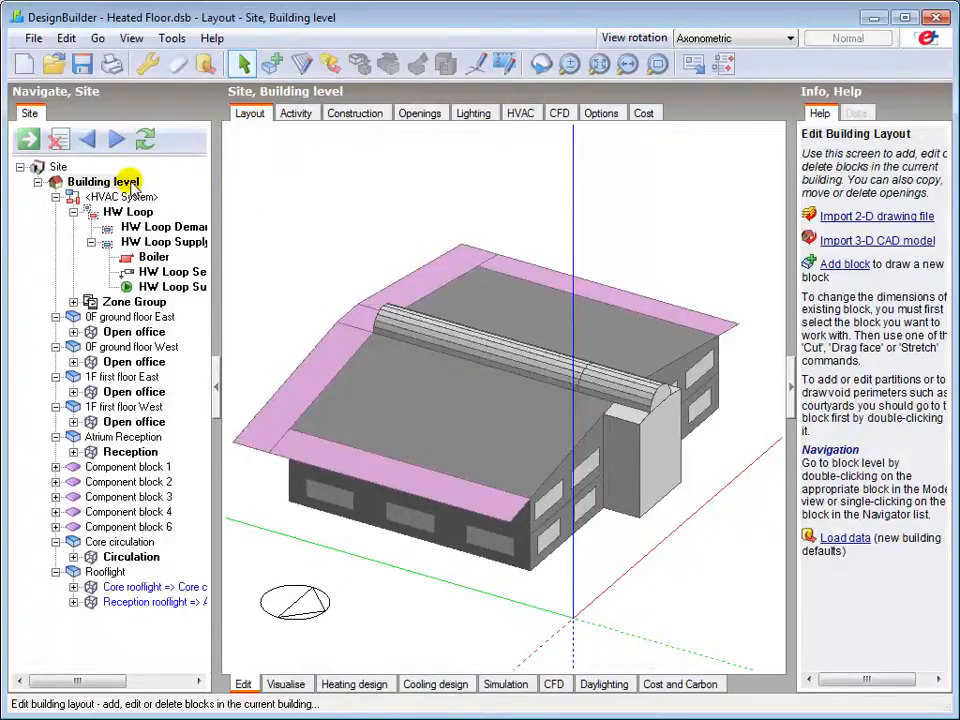
- Set the building-level HVAC template to Underfloor heating system, nat vent
{"action": "left_click", "coordinate": [520, 115]}
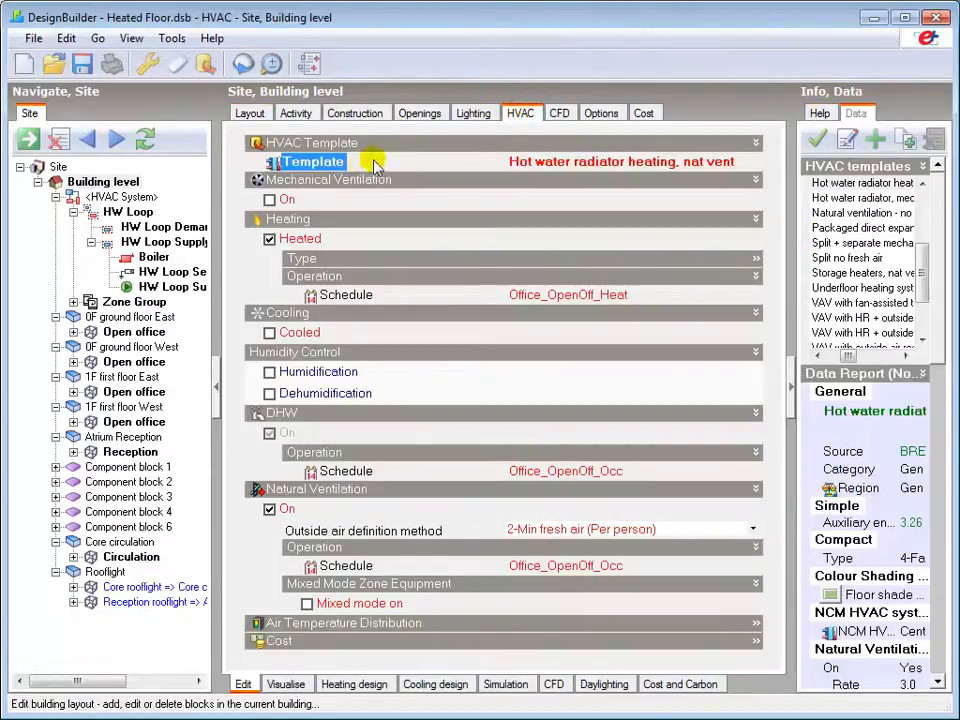
{"action": "left_click", "coordinate": [545, 162]}
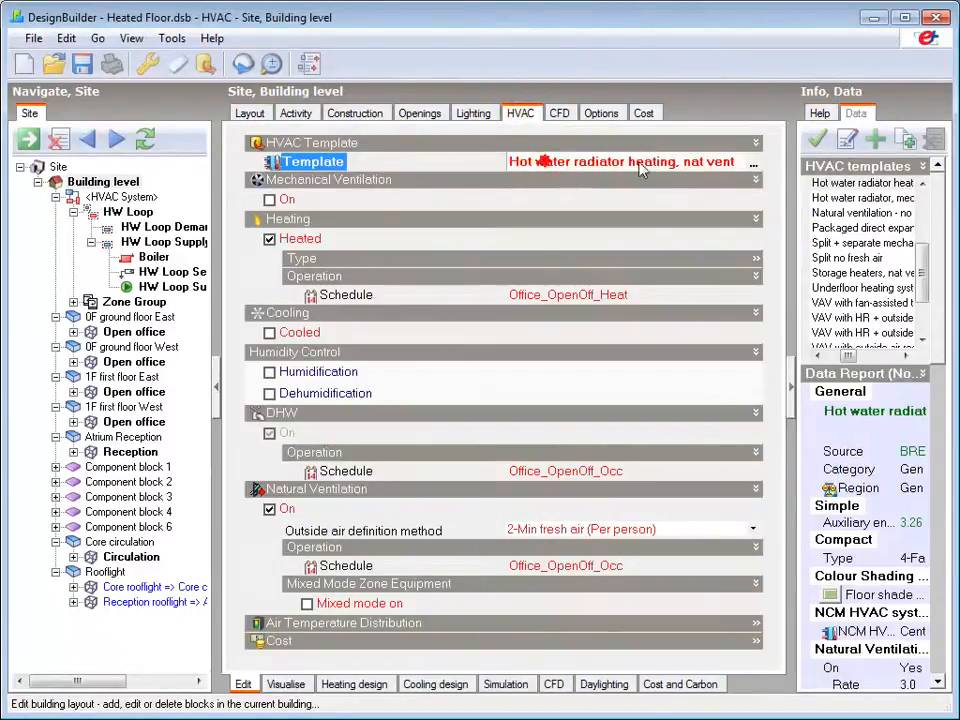
{"action": "left_click", "coordinate": [753, 165]}
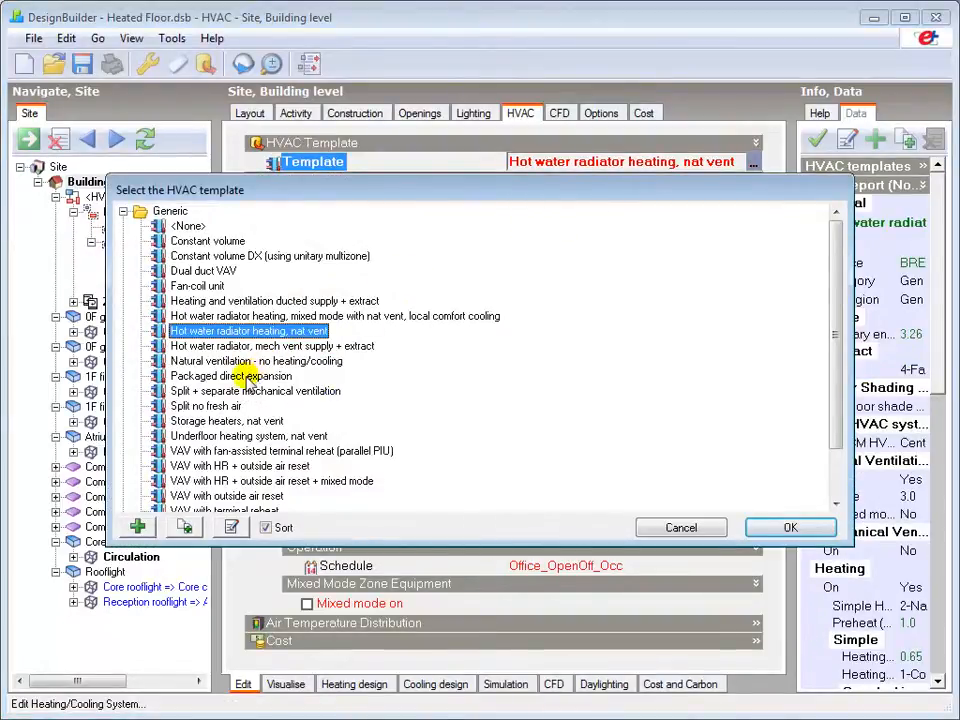
{"action": "left_click", "coordinate": [255, 436]}
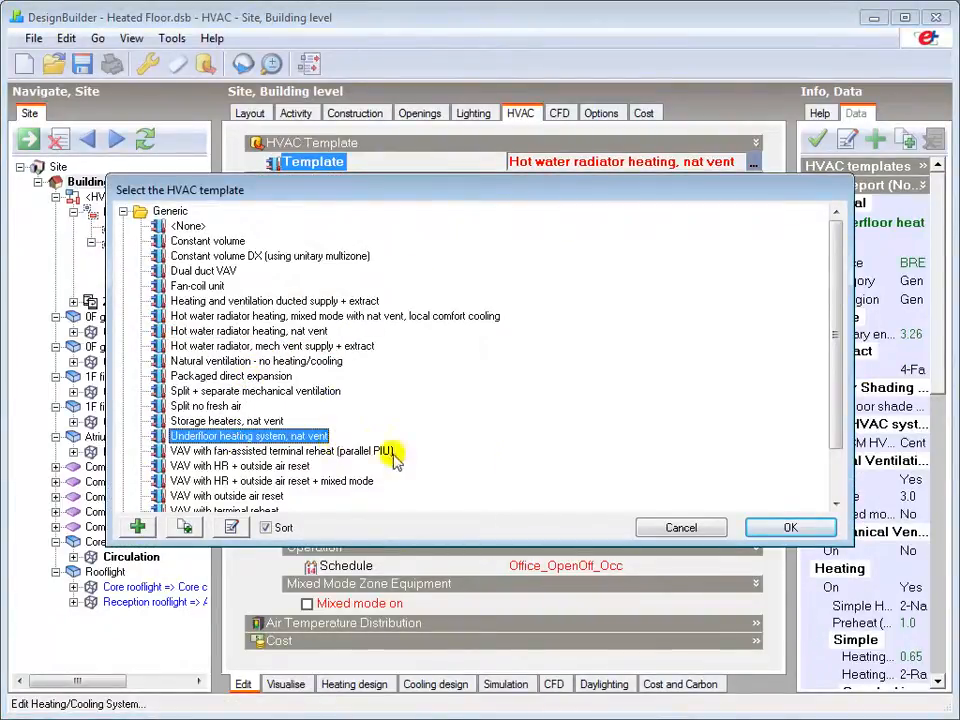
{"action": "left_click", "coordinate": [788, 530]}
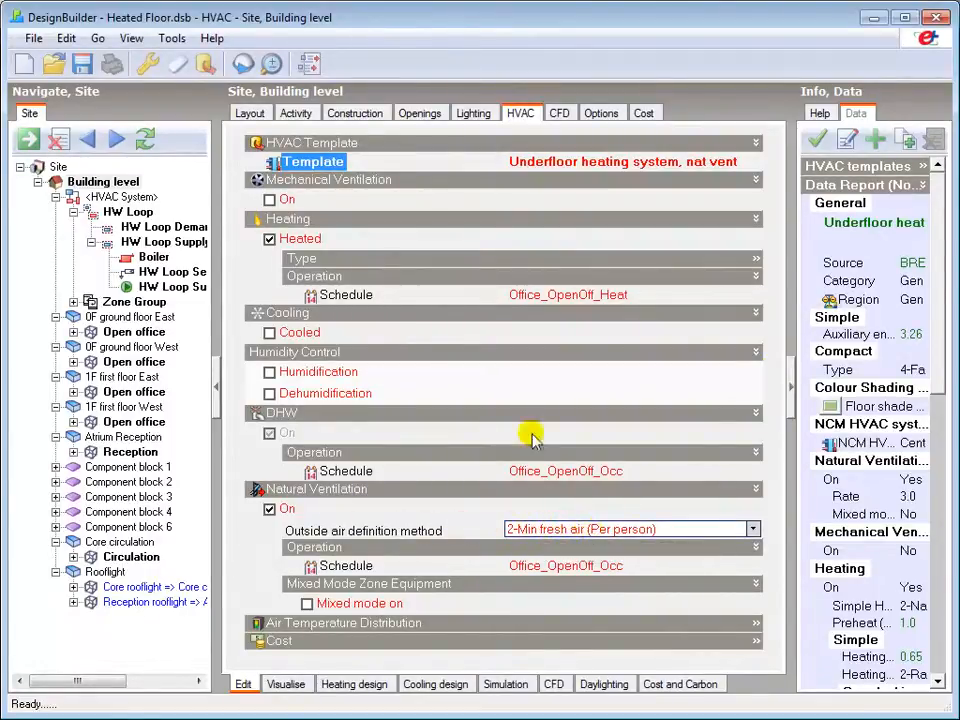
- Set the building's natural ventilation cooling setpoint to 0.0 °C in the activity data
{"action": "left_click", "coordinate": [297, 114]}
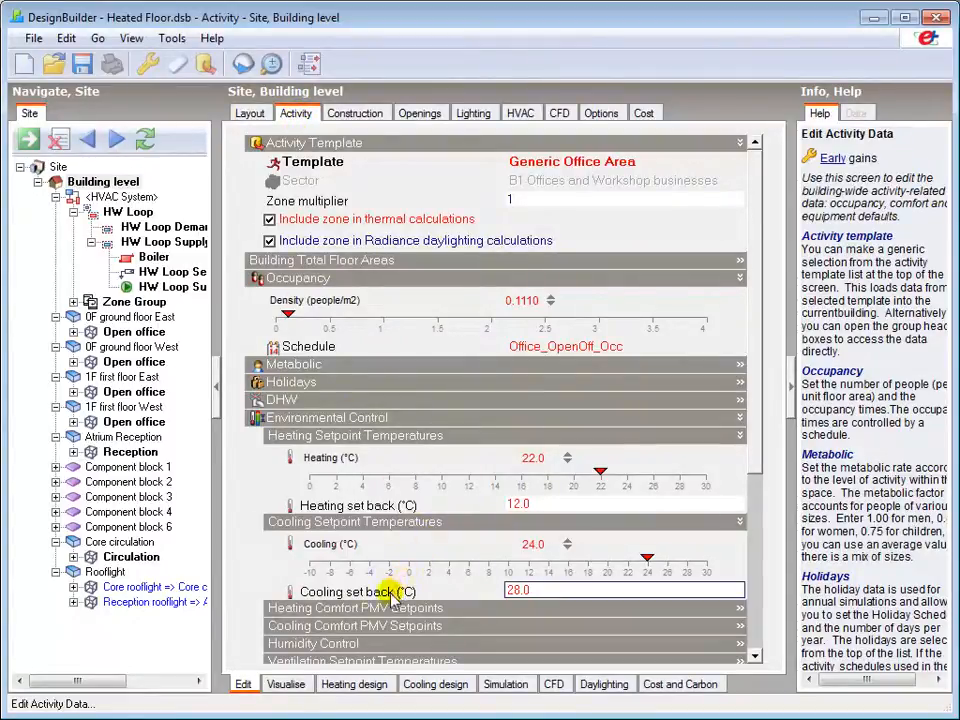
{"action": "left_click", "coordinate": [755, 656]}
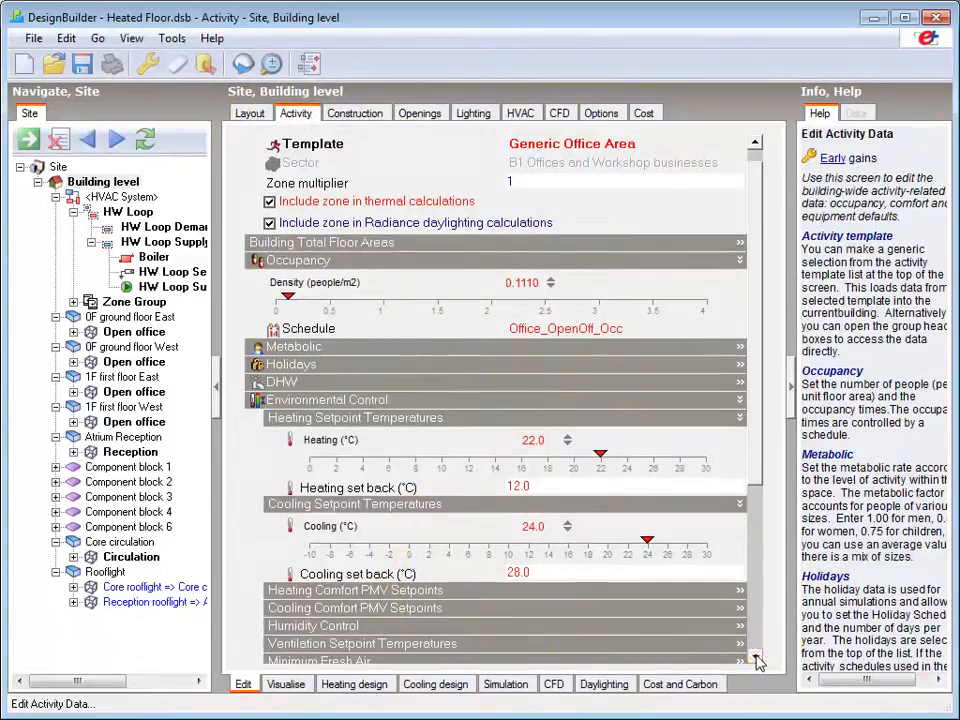
{"action": "left_click", "coordinate": [755, 656]}
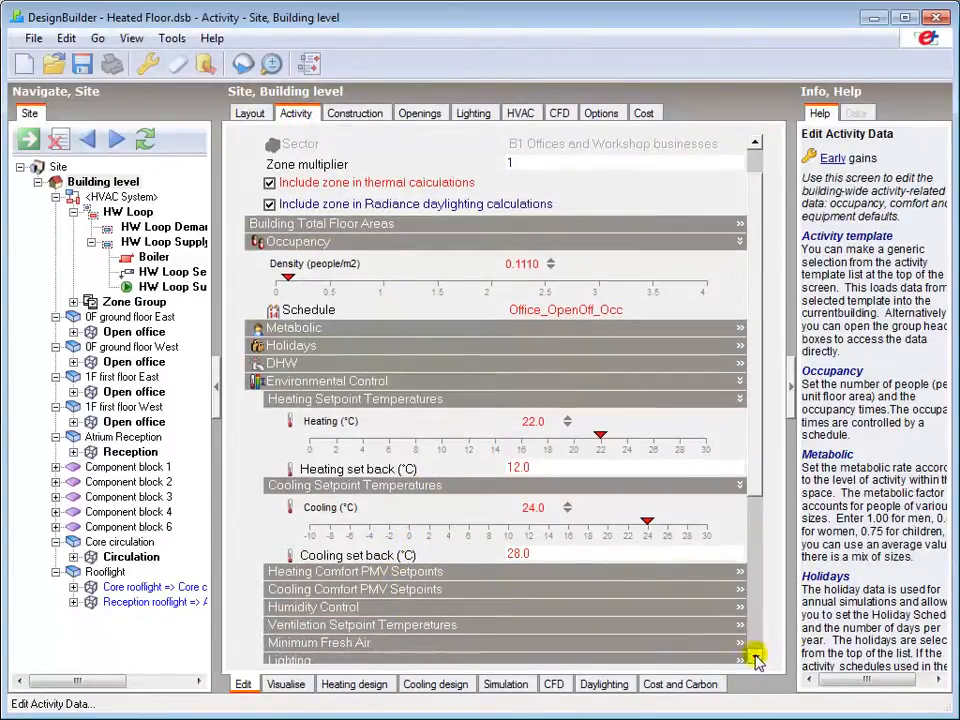
{"action": "left_click", "coordinate": [350, 628]}
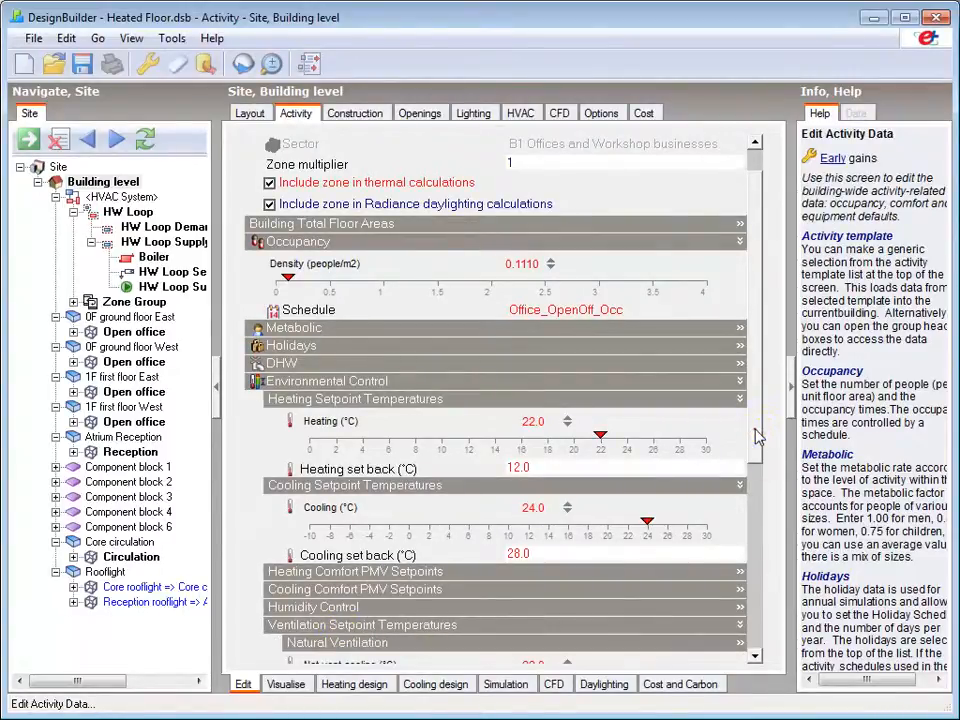
{"action": "left_click_drag", "start_coordinate": [754, 439], "coordinate": [759, 514]}
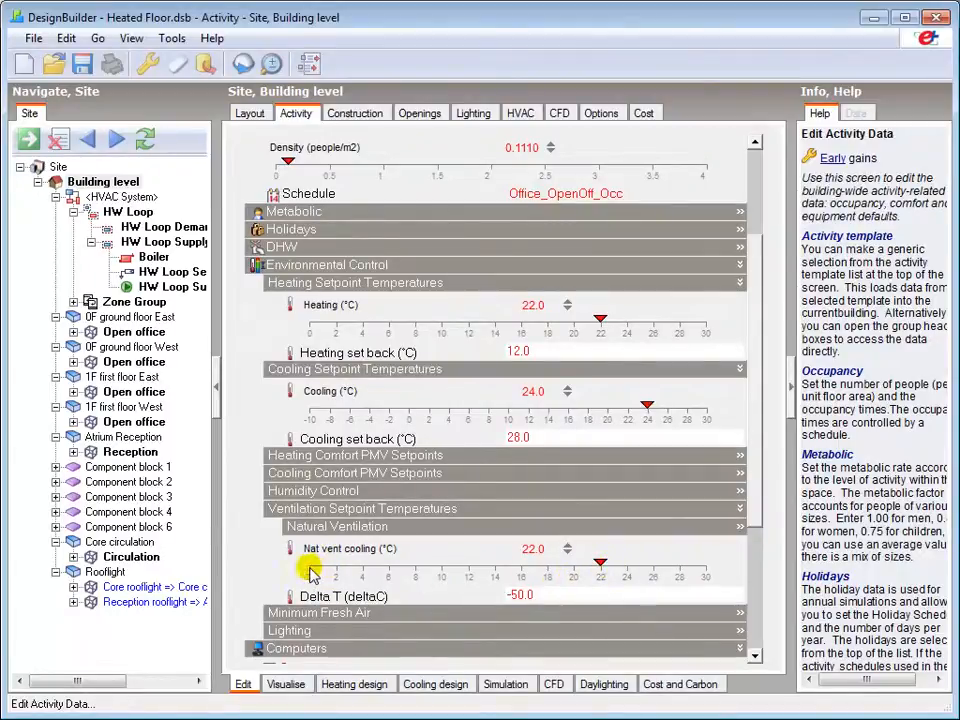
{"action": "left_click", "coordinate": [311, 567]}
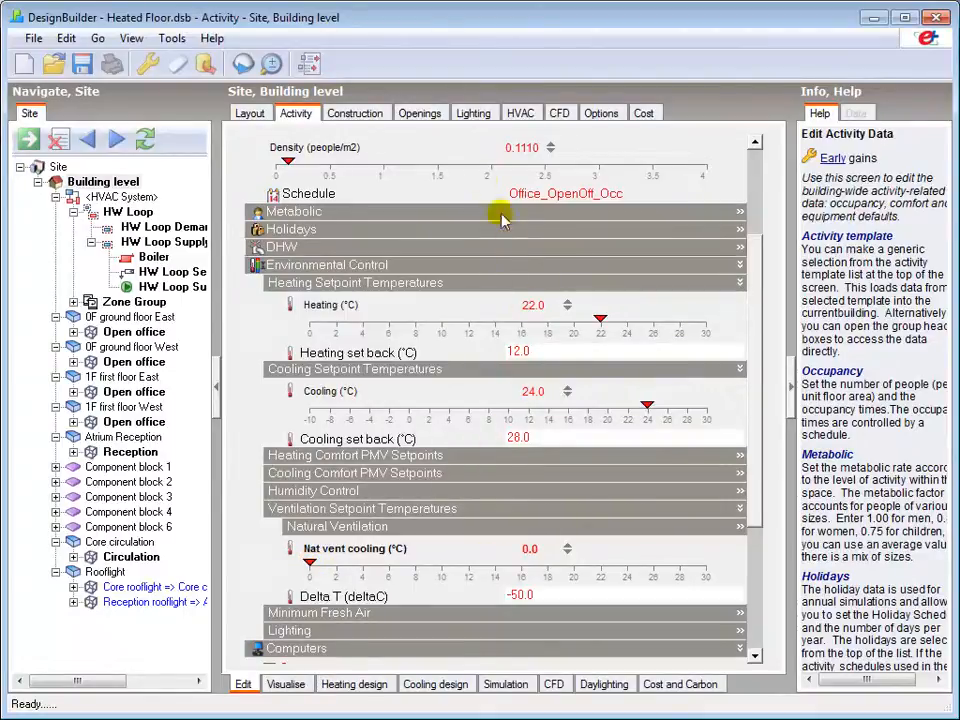
- Duplicate the building's ground floor construction, Best practice Ground floor, Medium weight, and open the copy for editing
{"action": "left_click", "coordinate": [376, 117]}
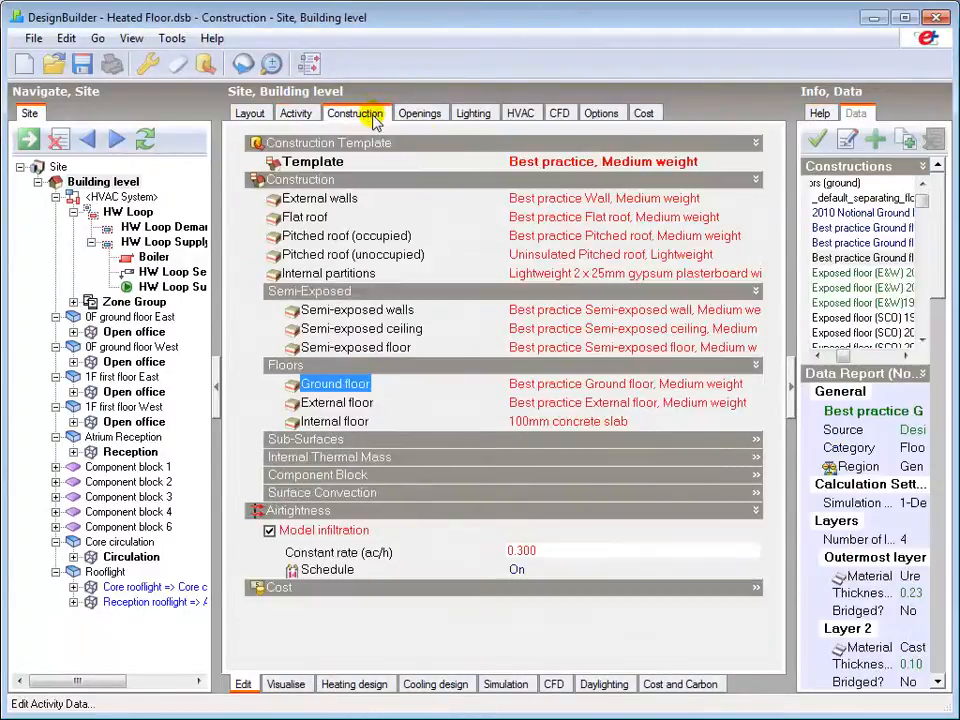
{"action": "left_click", "coordinate": [333, 388]}
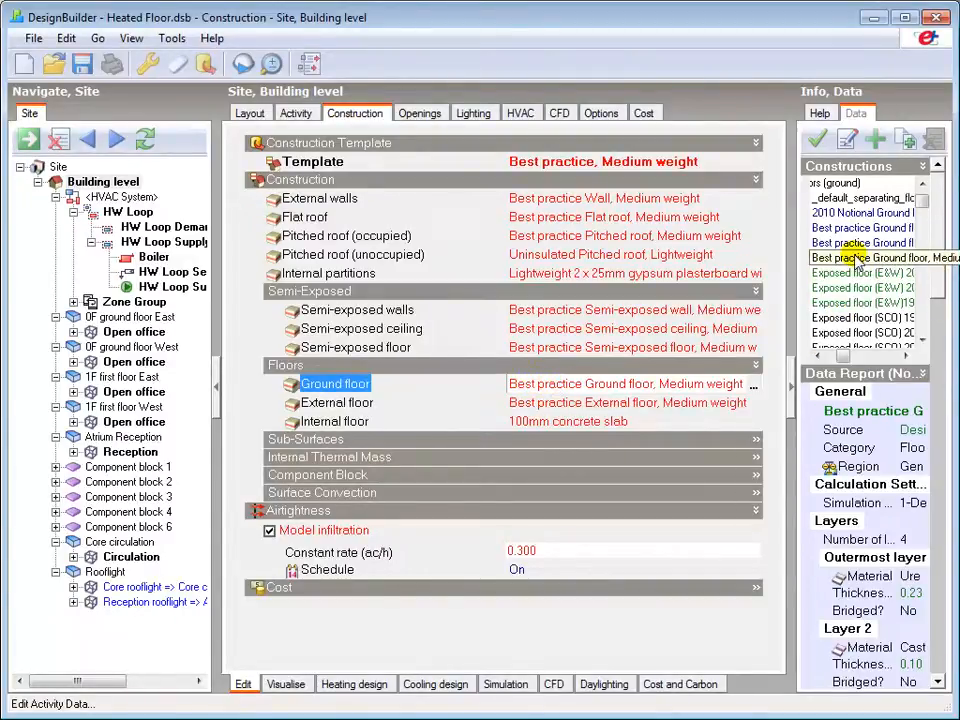
{"action": "left_click", "coordinate": [906, 140]}
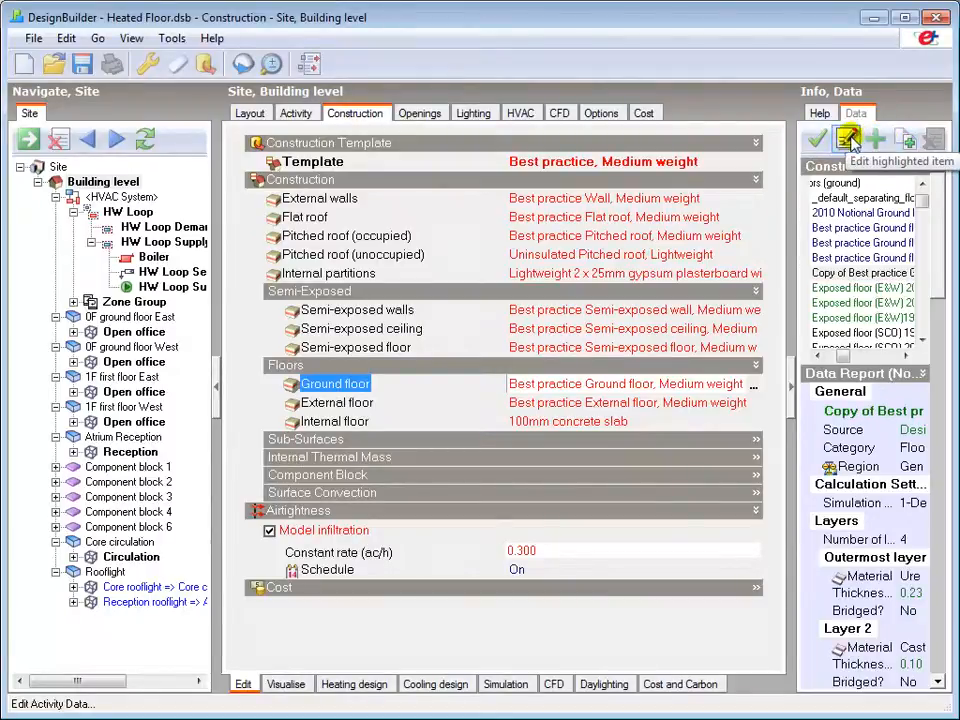
{"action": "left_click", "coordinate": [846, 140]}
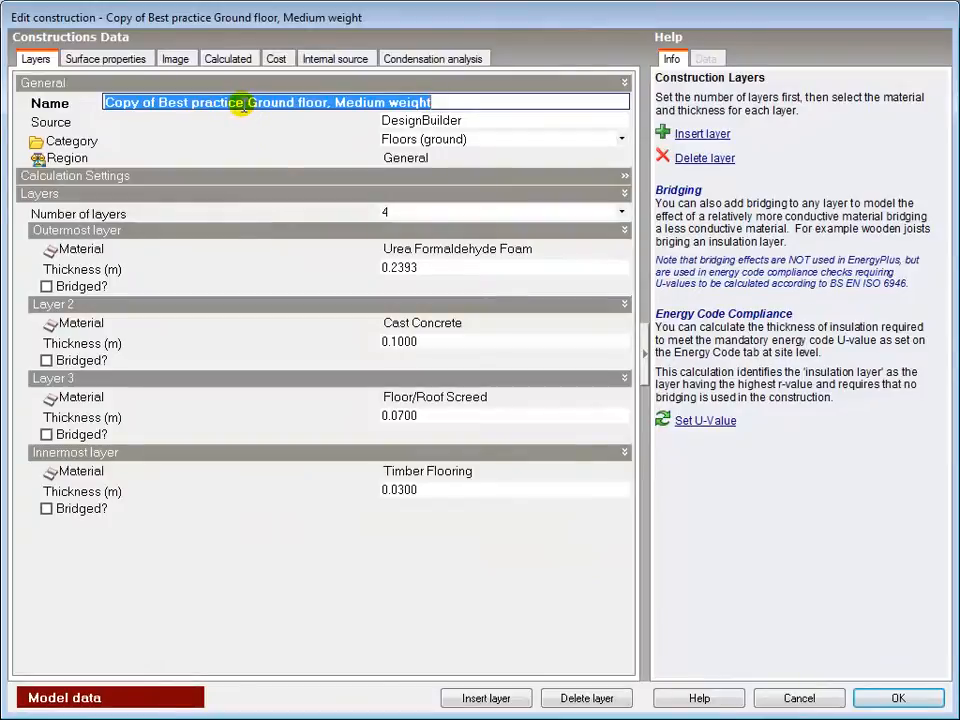
- Rename the copied construction as Tutorial Ground floor
{"action": "left_click_drag", "start_coordinate": [242, 104], "coordinate": [45, 106]}
{"action": "type", "text": "Tutorial"}
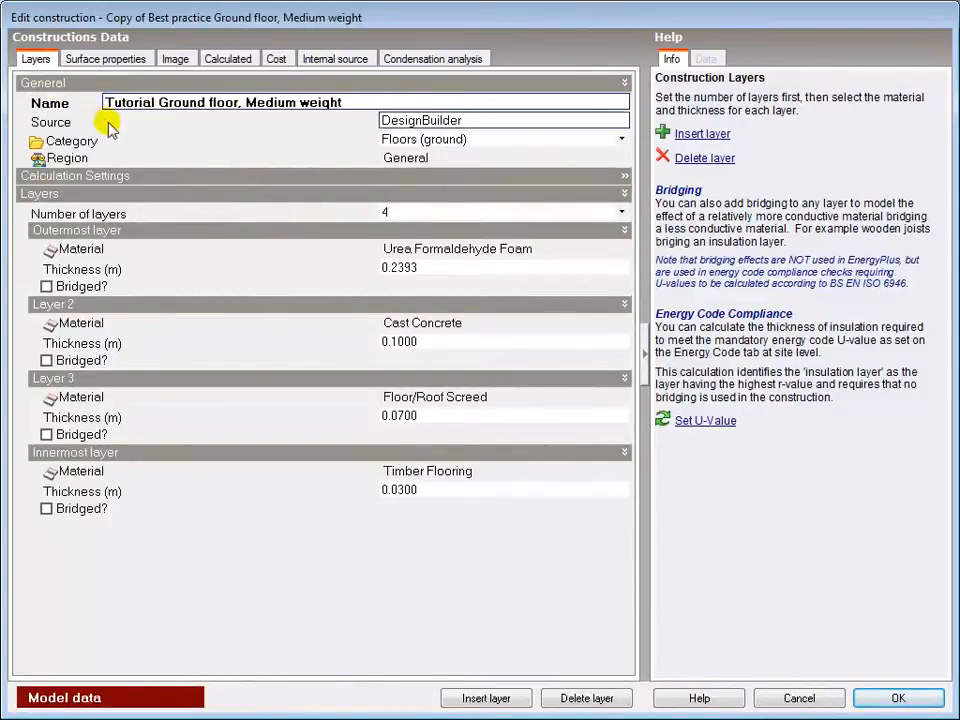
{"action": "left_click_drag", "start_coordinate": [240, 101], "coordinate": [425, 104]}
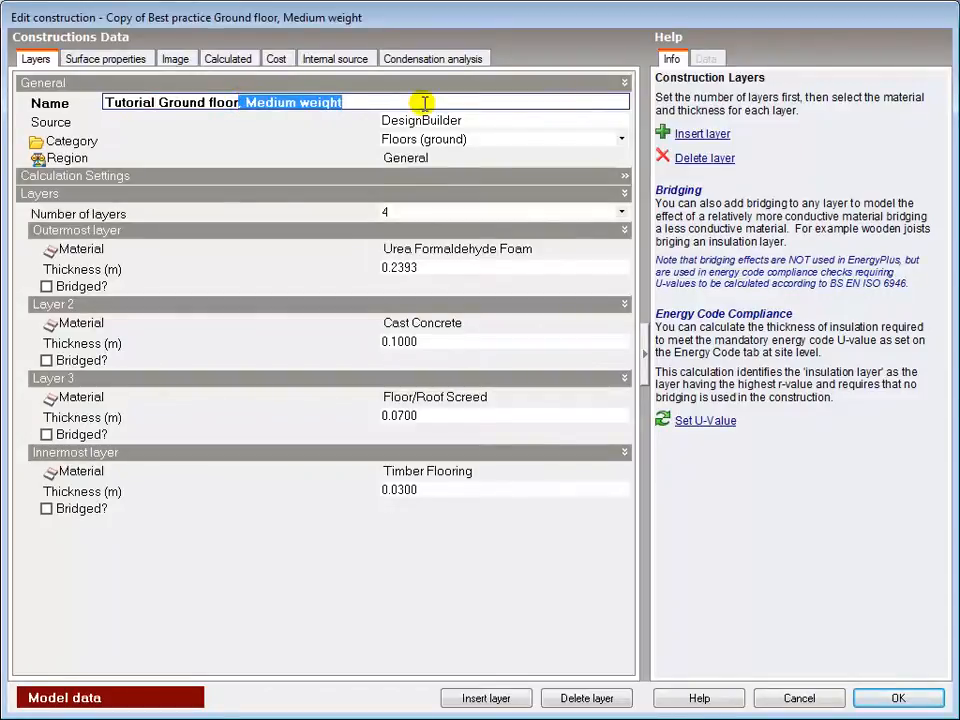
{"action": "key", "text": "BackSpace"}
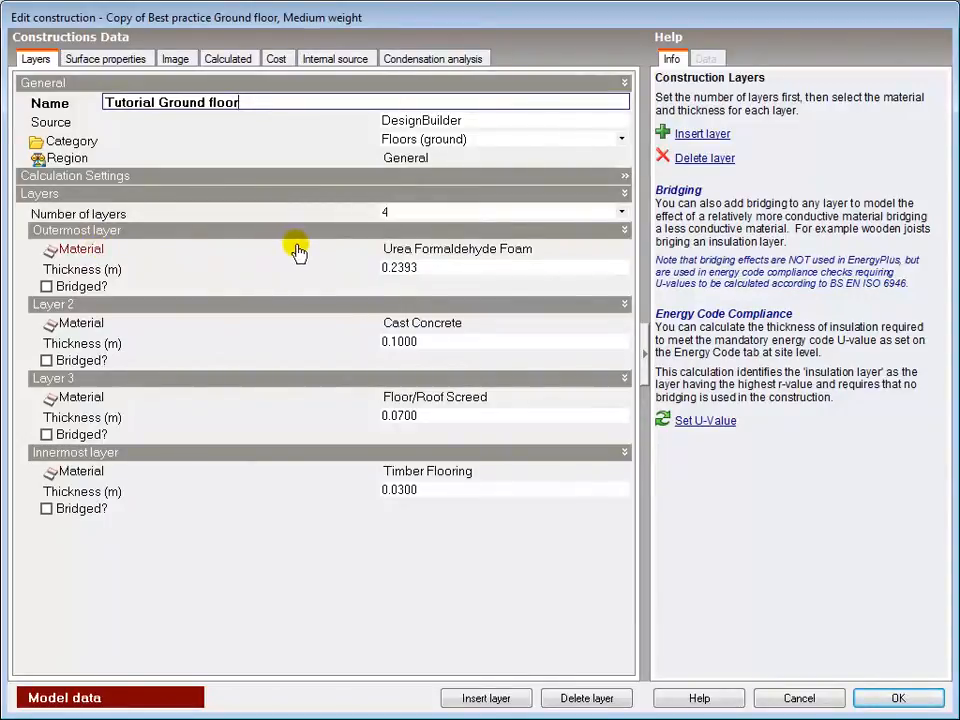
- Delete the outermost Urea Formaldehyde Foam layer from the ground floor construction
{"action": "left_click", "coordinate": [407, 268]}
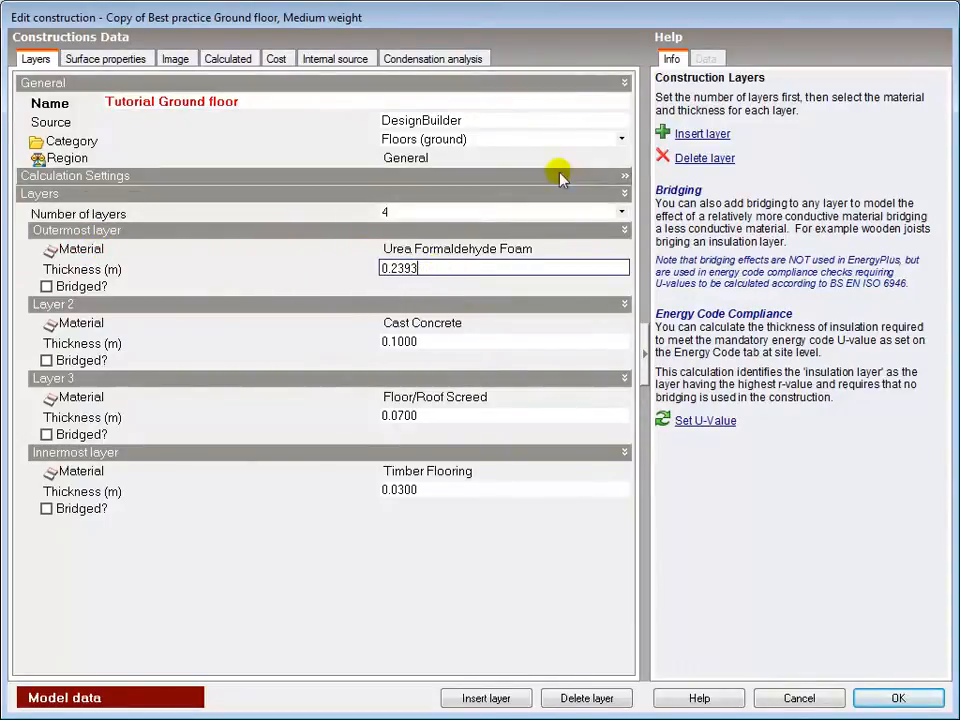
{"action": "left_click", "coordinate": [693, 162]}
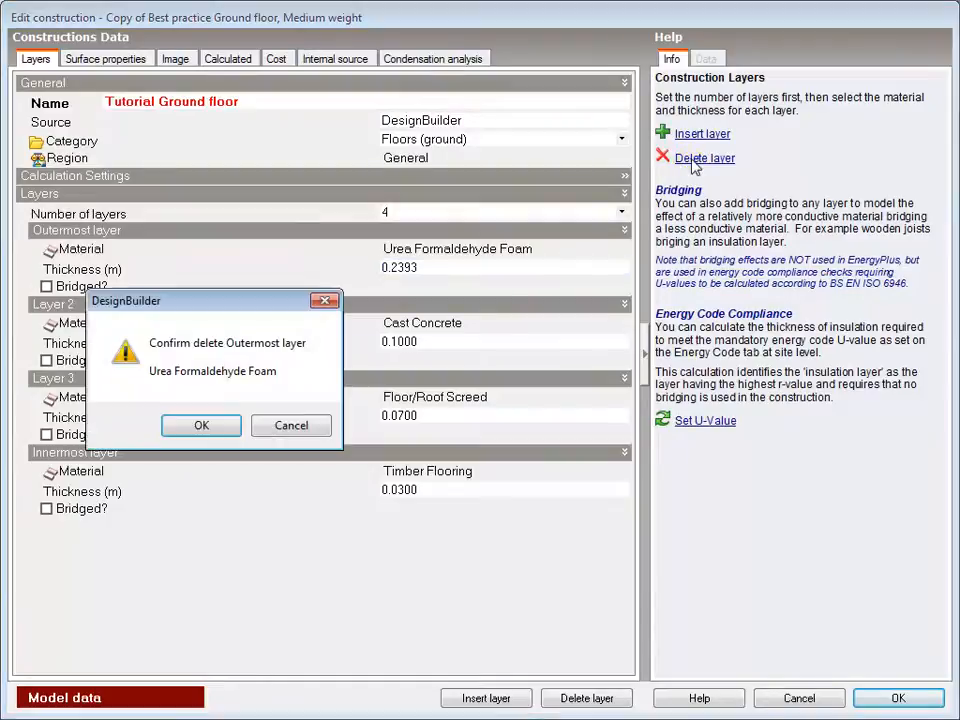
{"action": "left_click", "coordinate": [198, 426]}
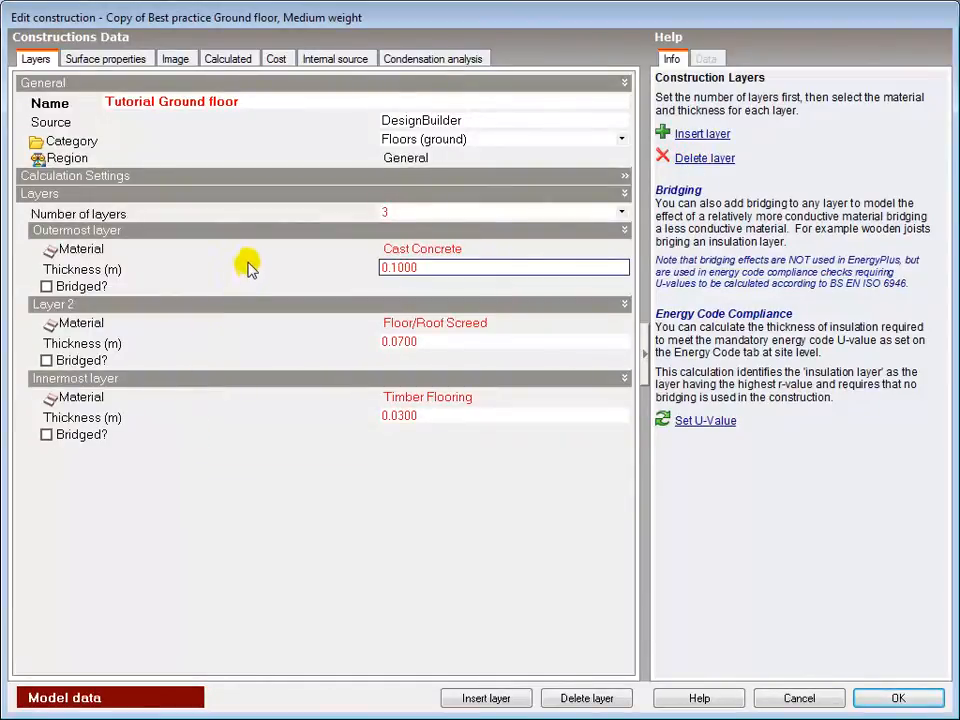
- Insert a new layer between the Cast Concrete and Floor/Roof Screed layers
{"action": "left_click", "coordinate": [425, 340]}
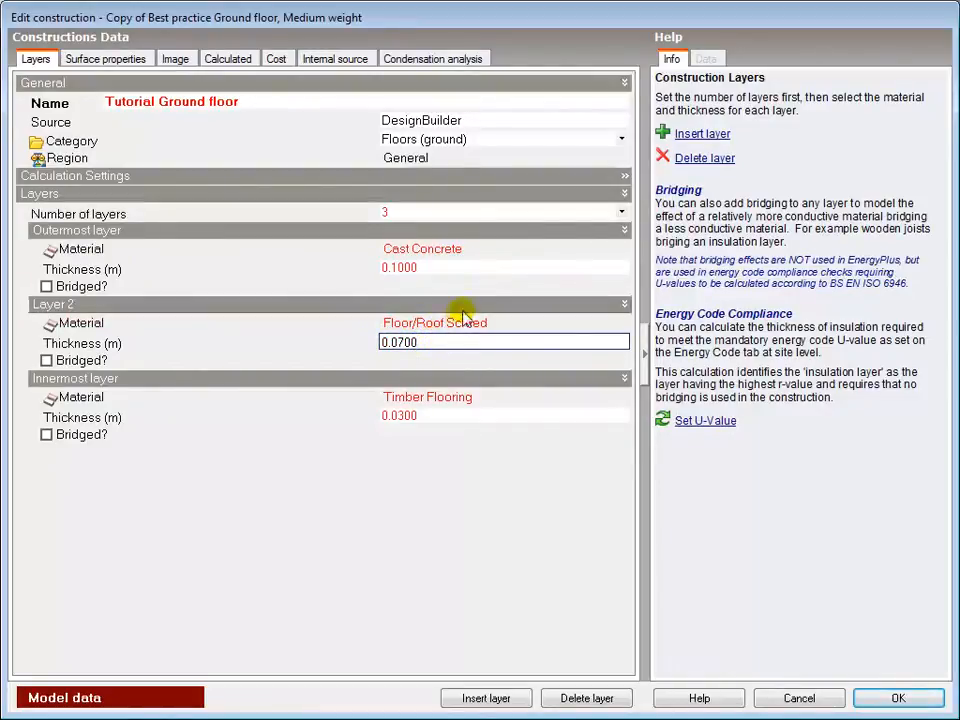
{"action": "left_click", "coordinate": [692, 136]}
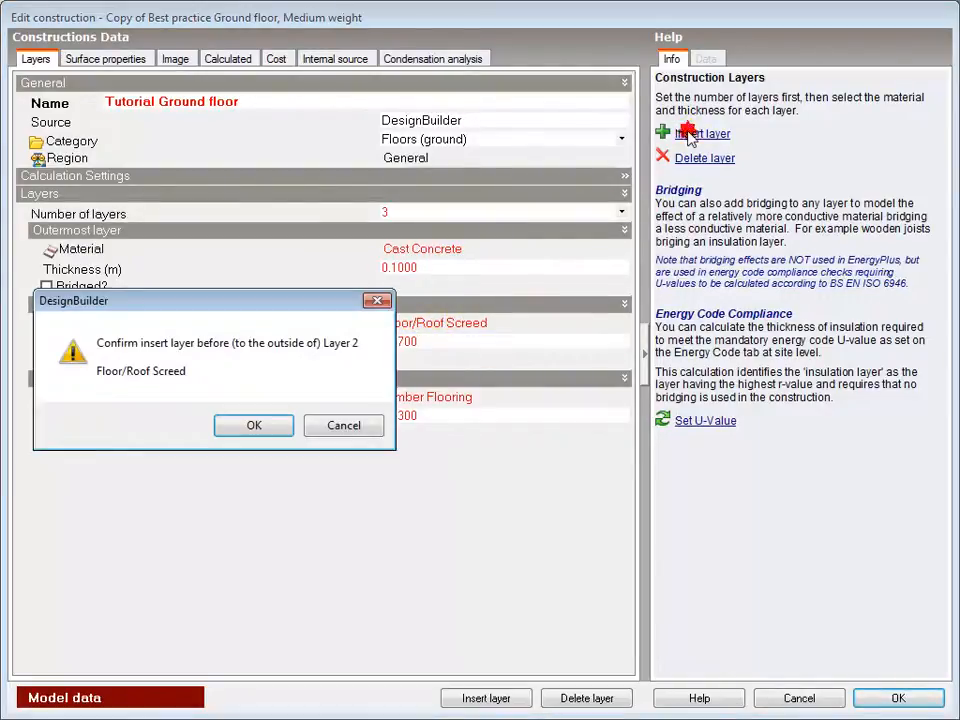
{"action": "left_click", "coordinate": [248, 424]}
- Assign the insulating material PIR (unfaced) to the empty Layer 2 and set its thickness to 0.2 m
{"action": "left_click", "coordinate": [383, 345]}
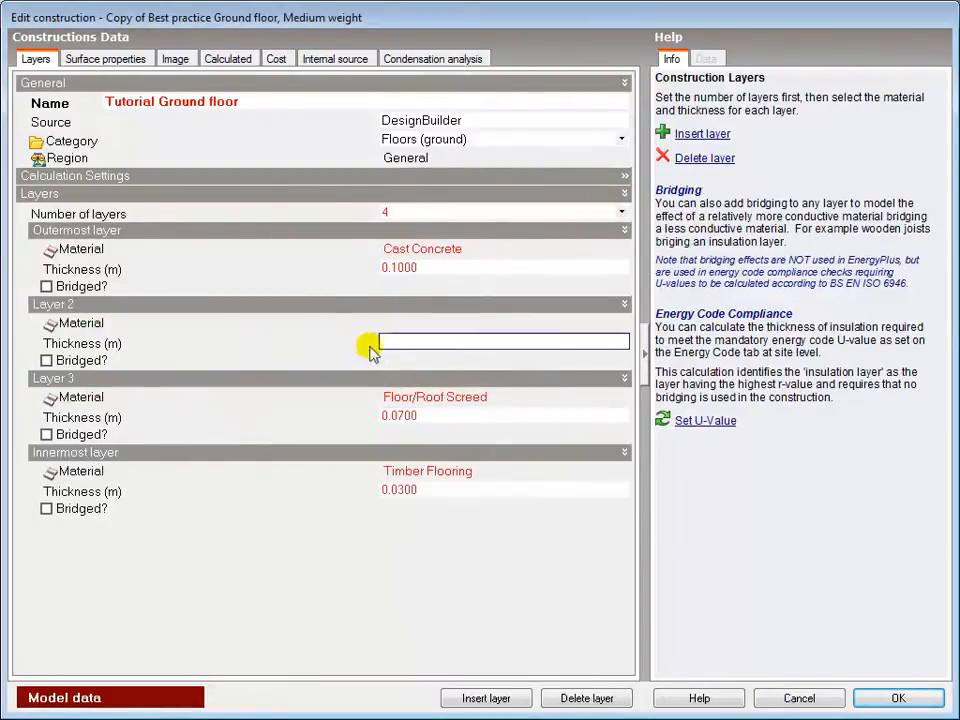
{"action": "left_click", "coordinate": [417, 320]}
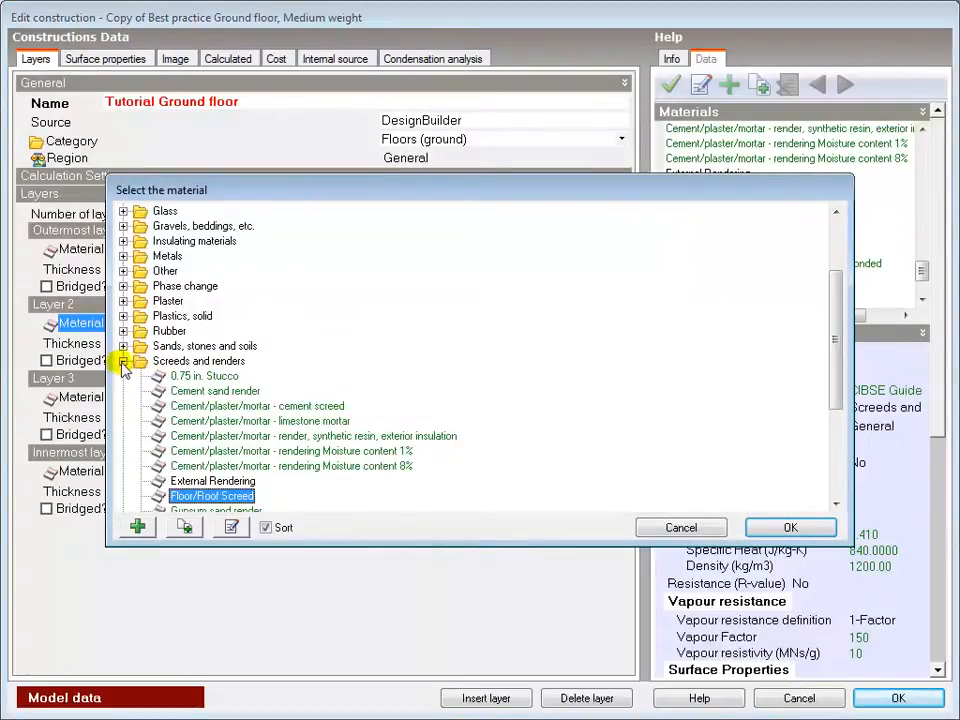
{"action": "left_click", "coordinate": [123, 241]}
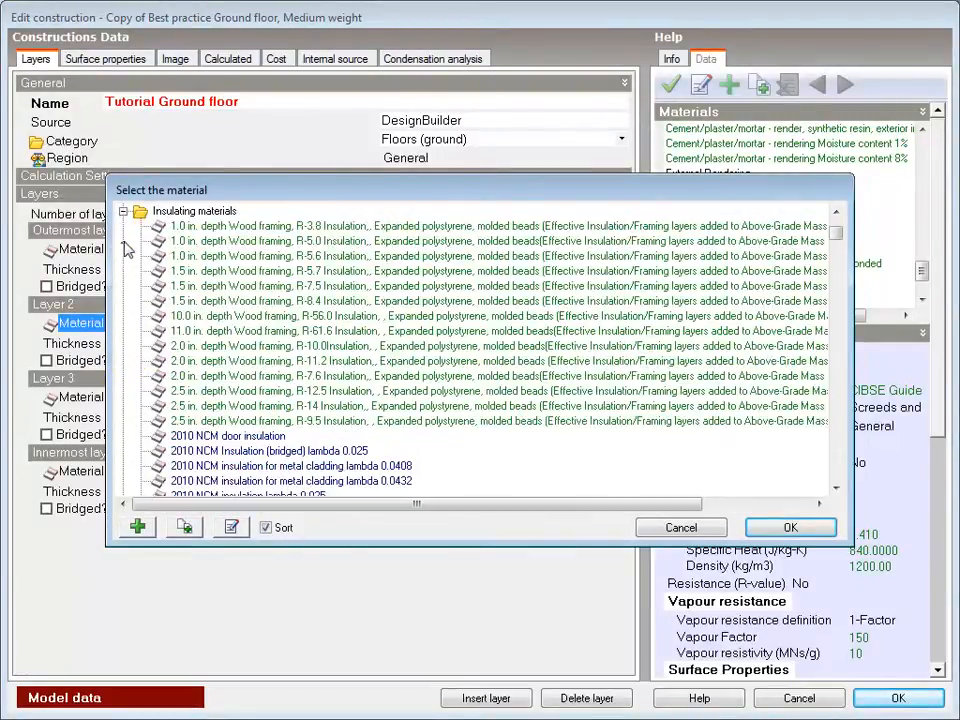
{"action": "scroll", "coordinate": [213, 368], "scroll_direction": "down", "scroll_amount": 15}
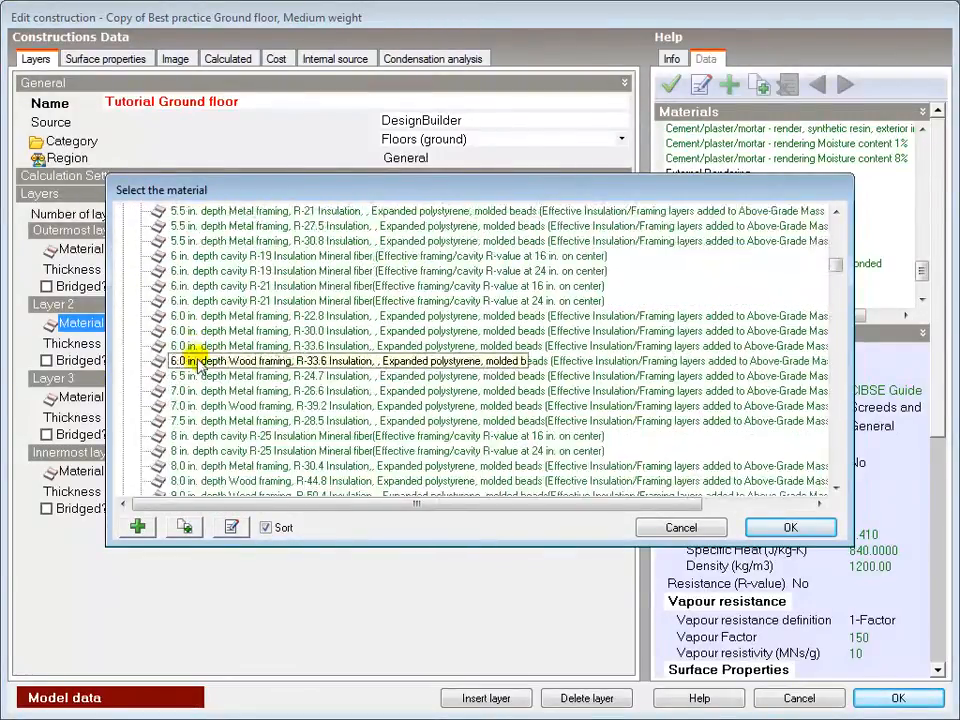
{"action": "left_click_drag", "start_coordinate": [836, 278], "coordinate": [841, 336]}
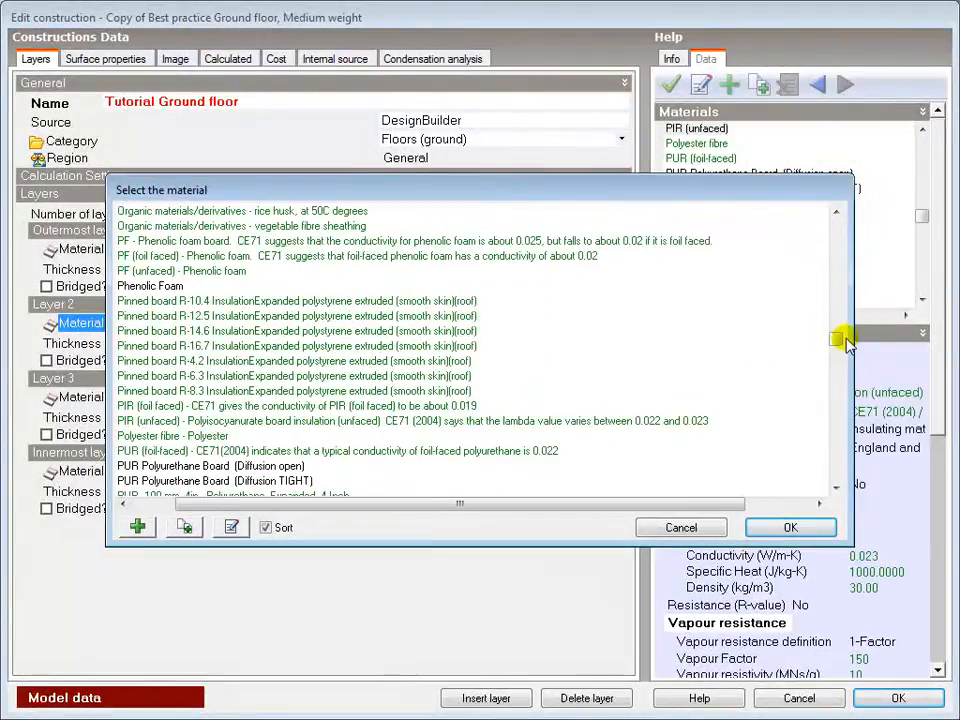
{"action": "left_click", "coordinate": [376, 422]}
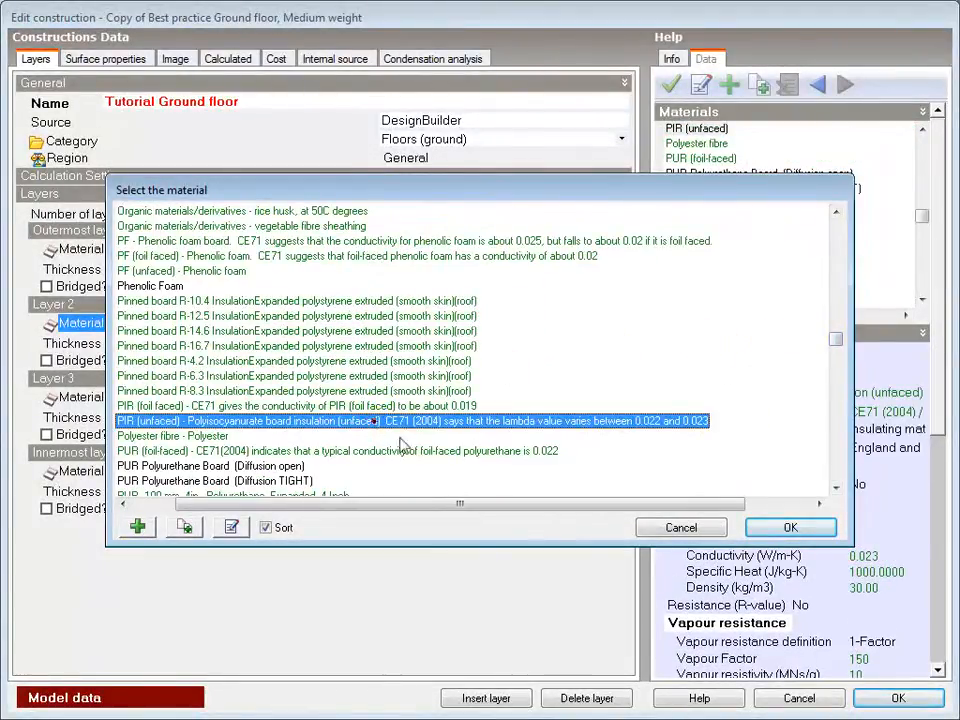
{"action": "left_click", "coordinate": [790, 528]}
{"action": "left_click", "coordinate": [455, 345]}
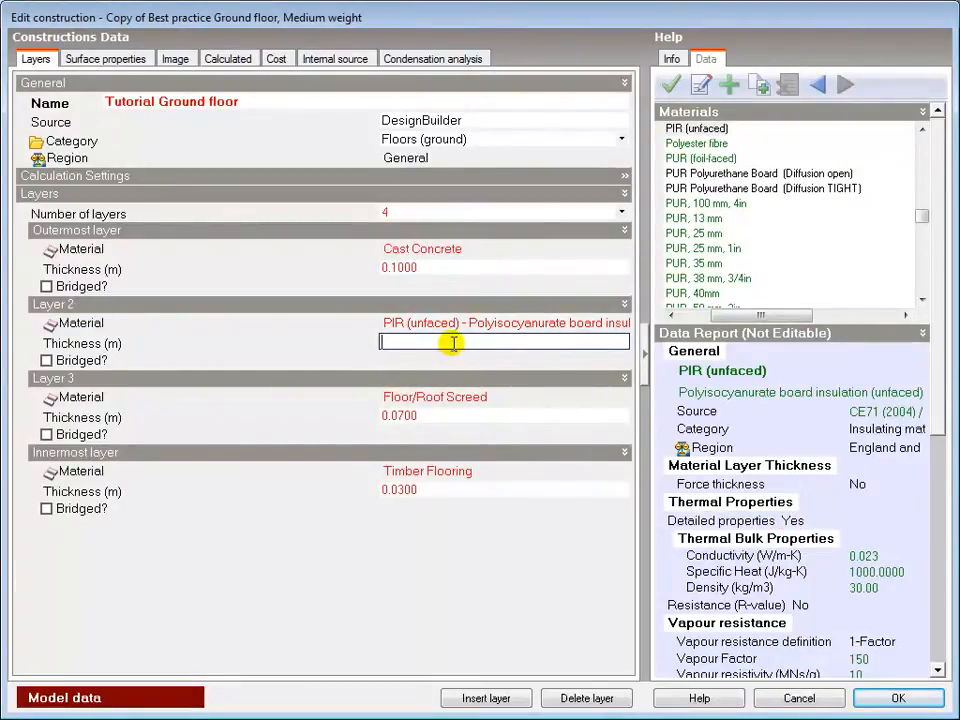
{"action": "type", "text": "0.2"}
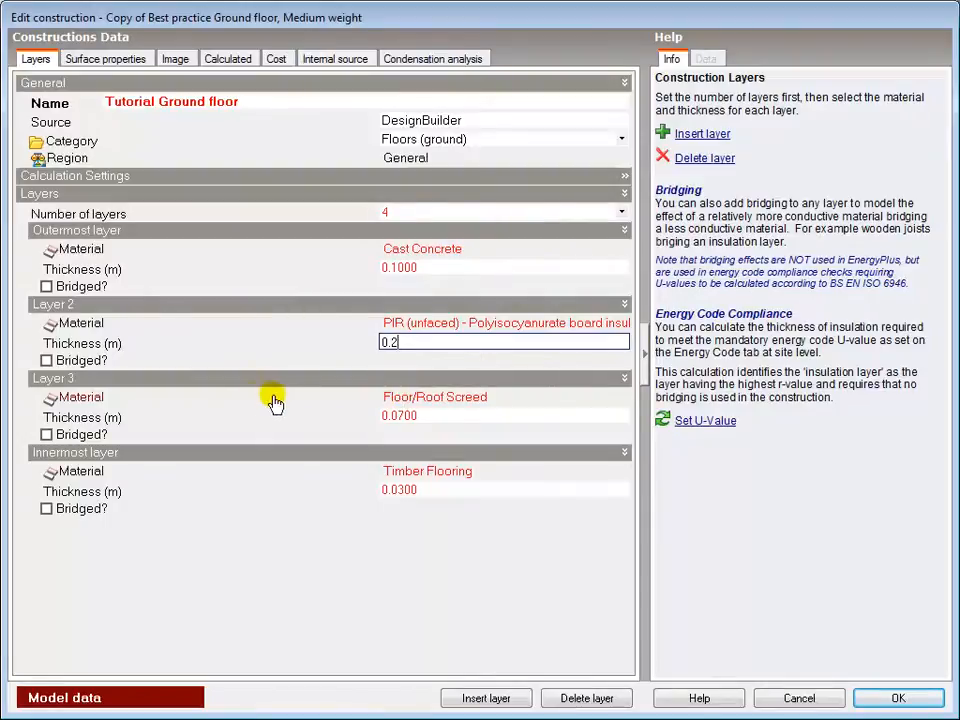
- Change the Layer 3 material to Cement/plaster/mortar - cement screed
{"action": "left_click", "coordinate": [420, 400]}
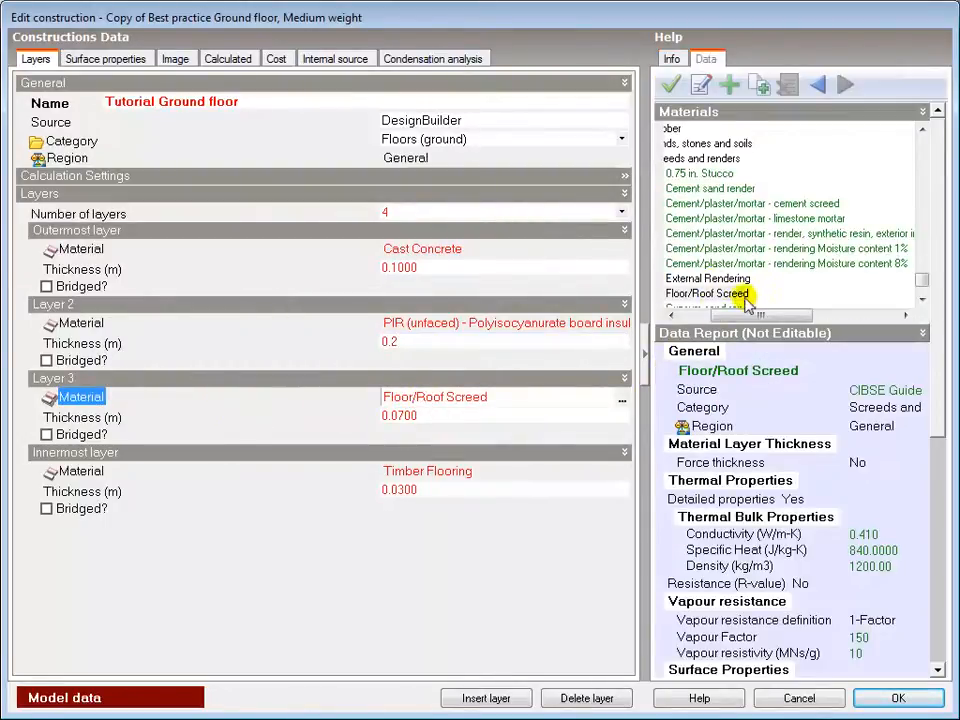
{"action": "left_click", "coordinate": [621, 400]}
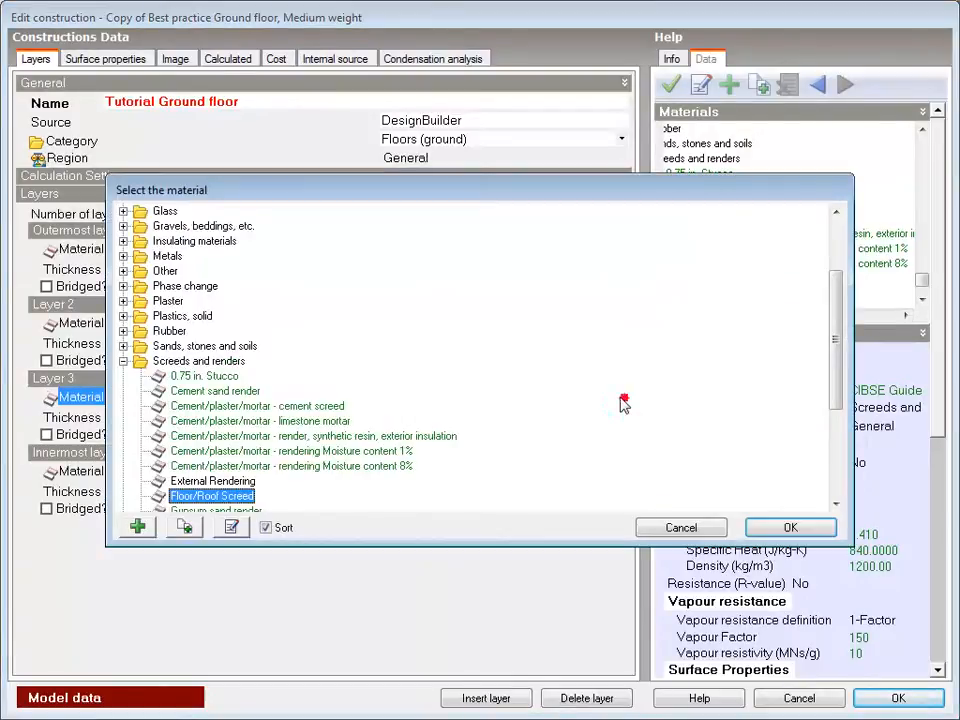
{"action": "left_click", "coordinate": [322, 407]}
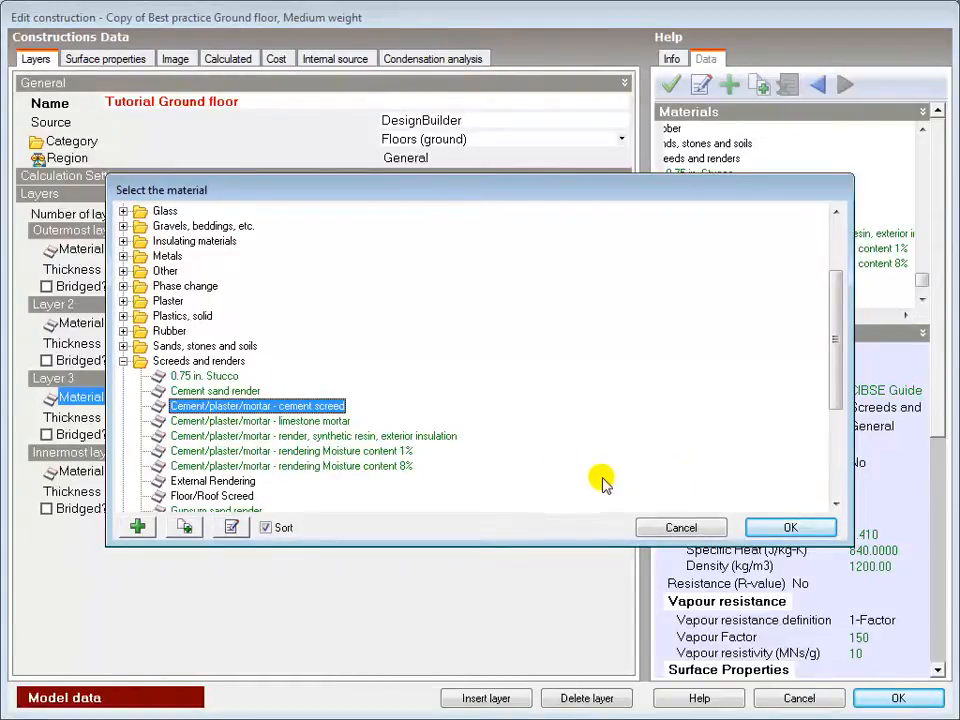
{"action": "left_click", "coordinate": [790, 528]}
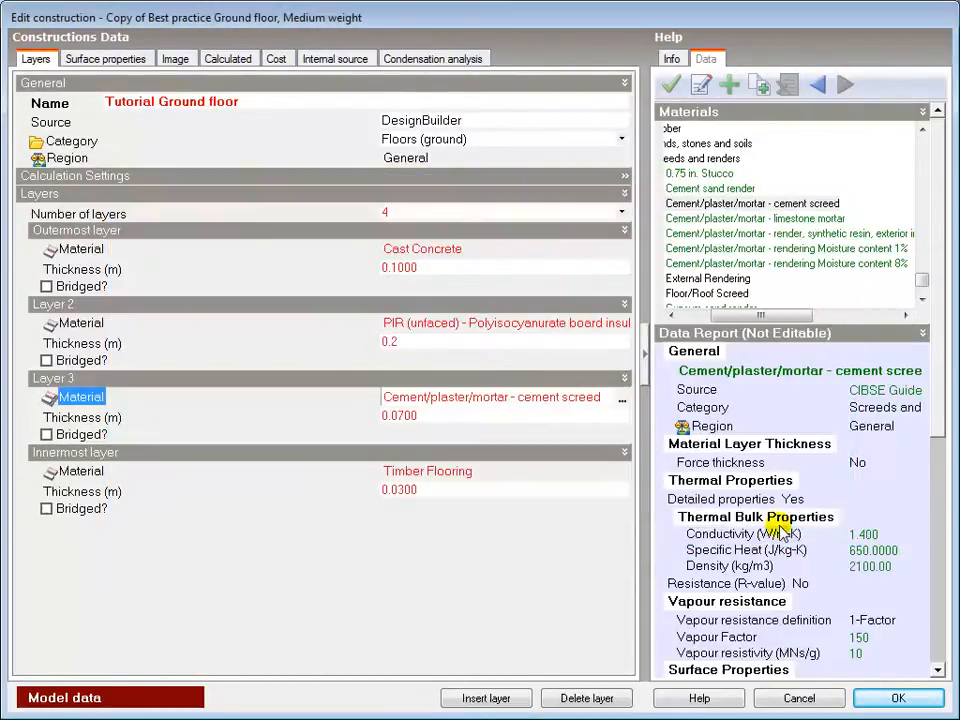
- Set the thickness of the cement screed in Layer 3 to 0.04 m
{"action": "left_click", "coordinate": [469, 414]}
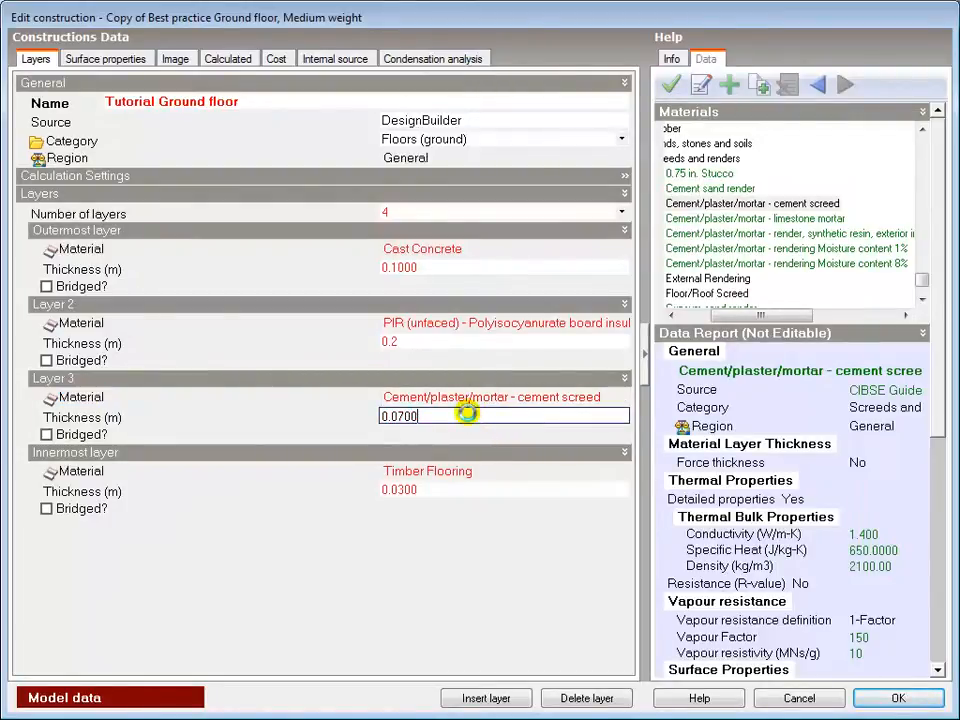
{"action": "double_click", "coordinate": [407, 416]}
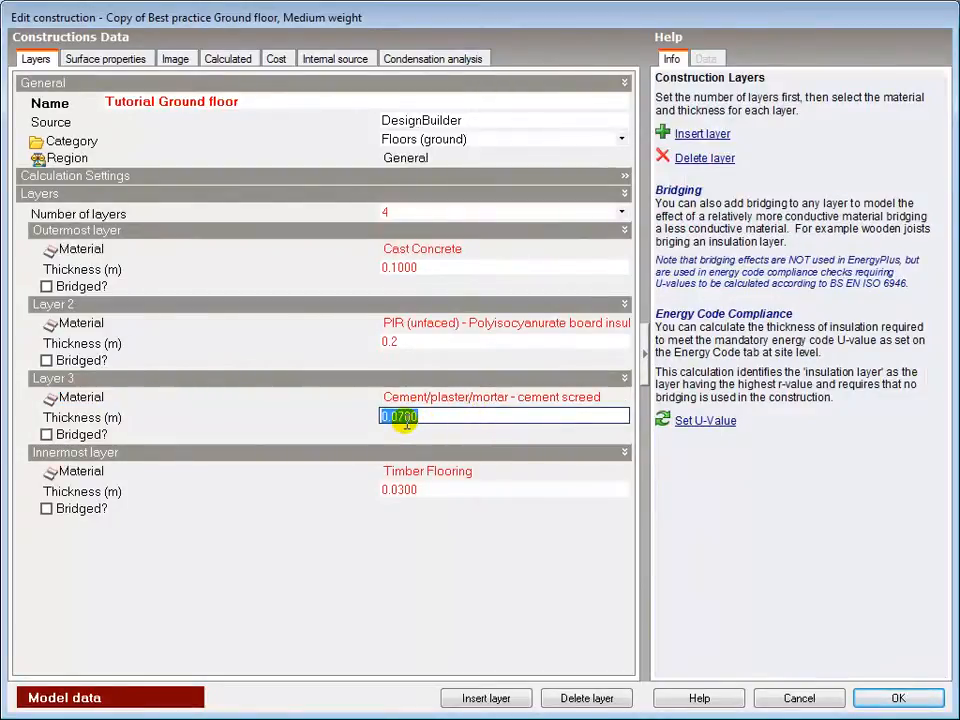
{"action": "left_click", "coordinate": [431, 417]}
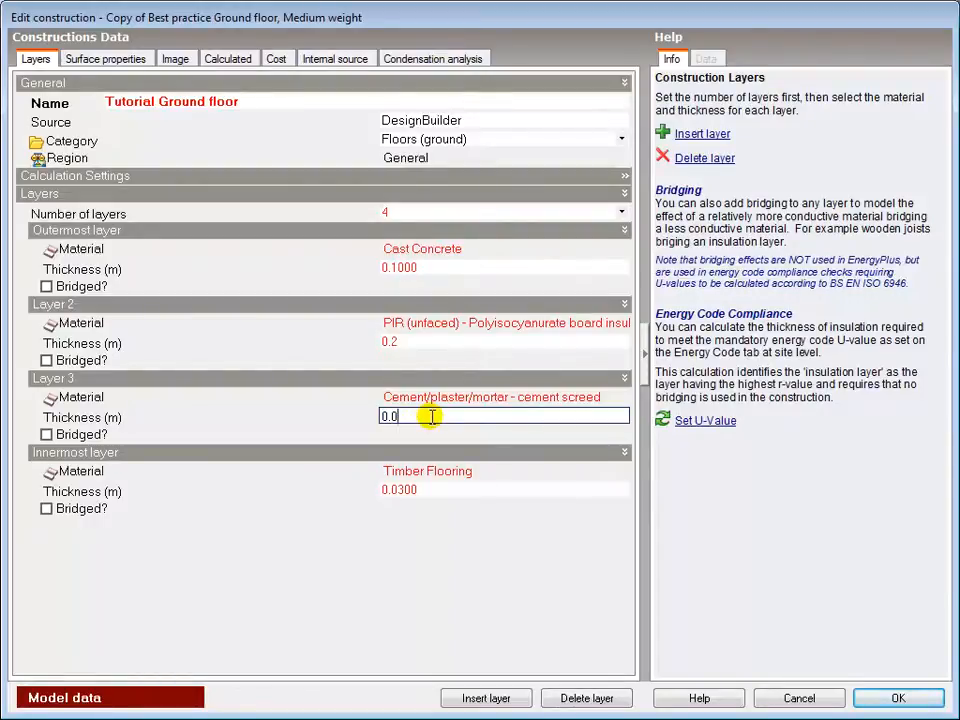
{"action": "type", "text": "4"}
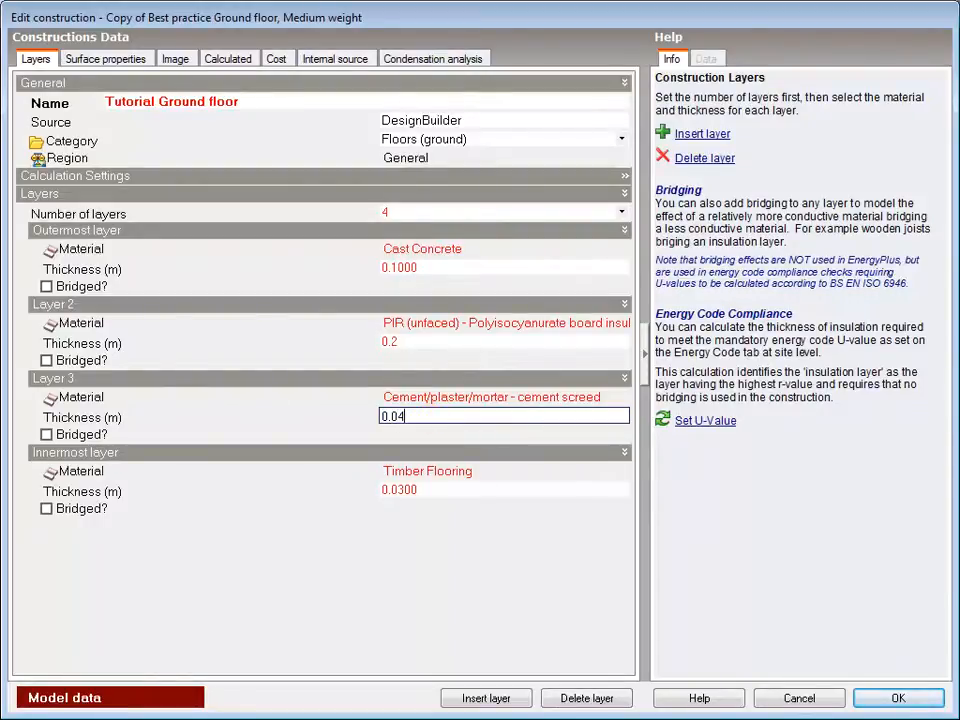
- Change the innermost layer's material to Ceramic/clay tiles - ceramic floor tiles Dry from the Tiles category
{"action": "left_click", "coordinate": [405, 475]}
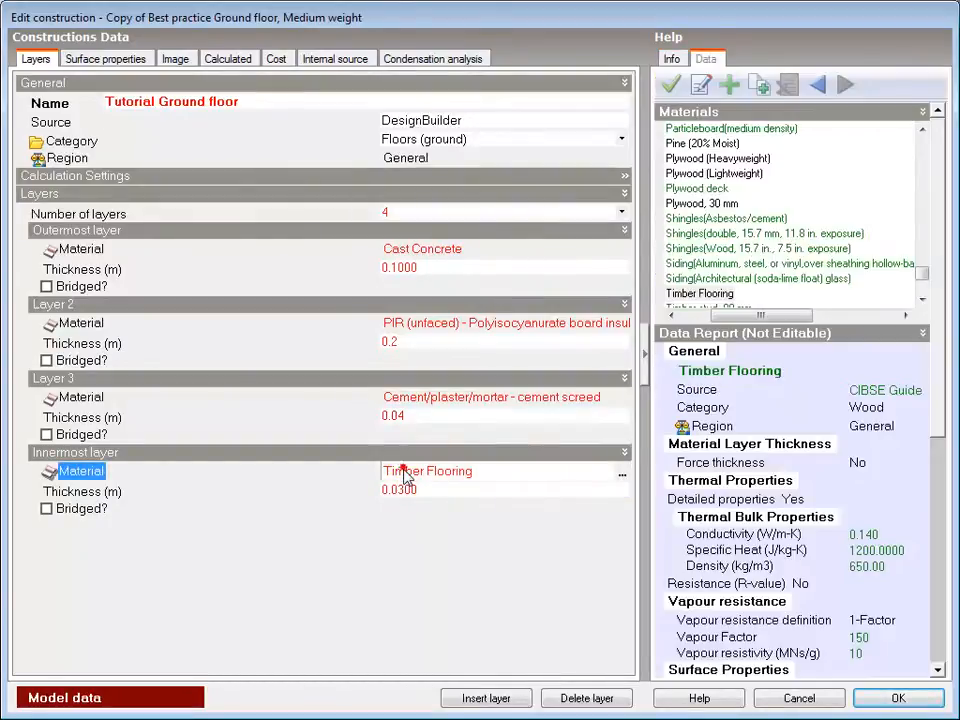
{"action": "left_click", "coordinate": [627, 471]}
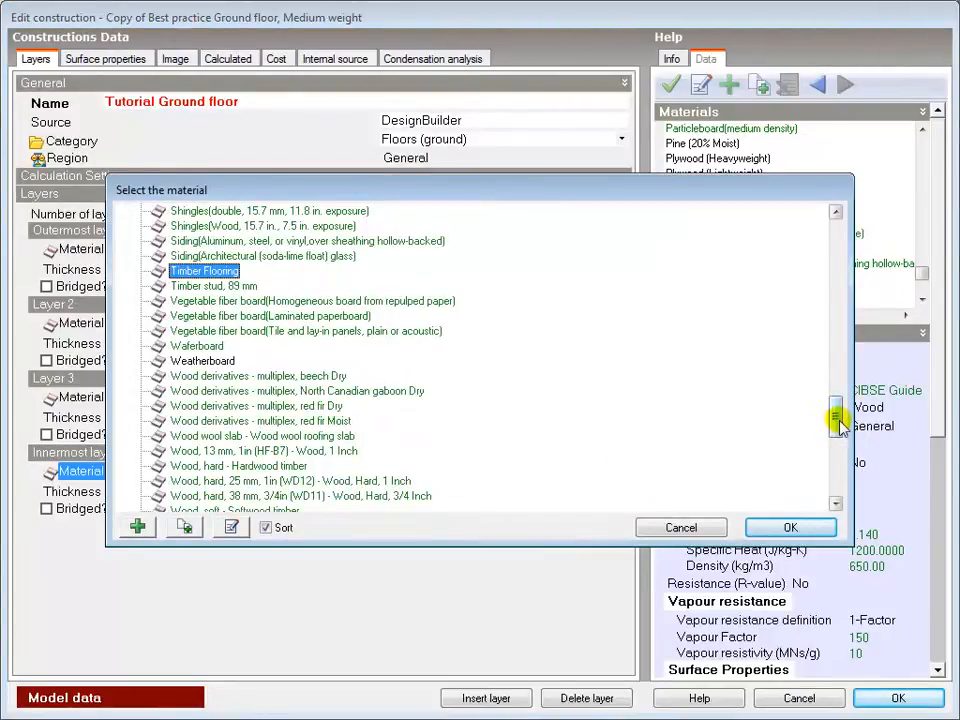
{"action": "left_click_drag", "start_coordinate": [840, 427], "coordinate": [844, 265]}
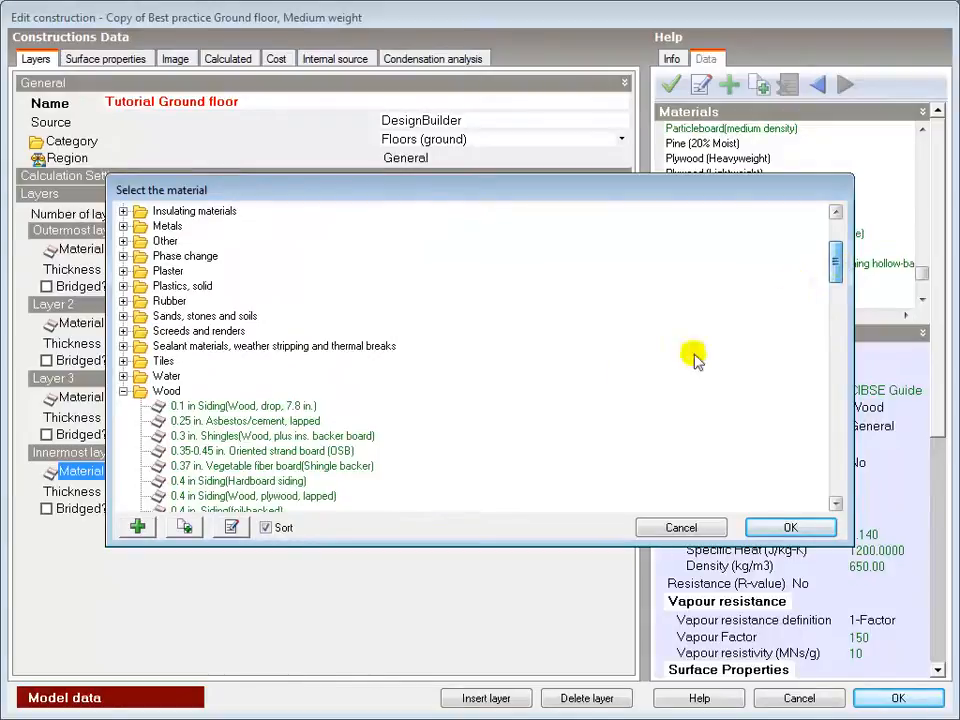
{"action": "left_click", "coordinate": [122, 391]}
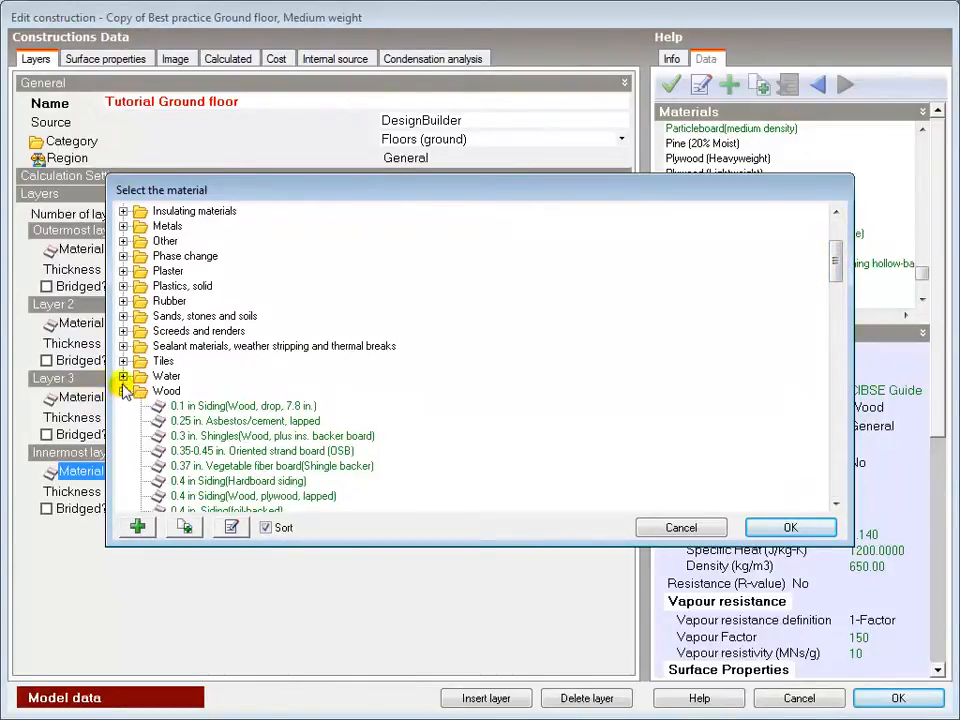
{"action": "left_click", "coordinate": [123, 363]}
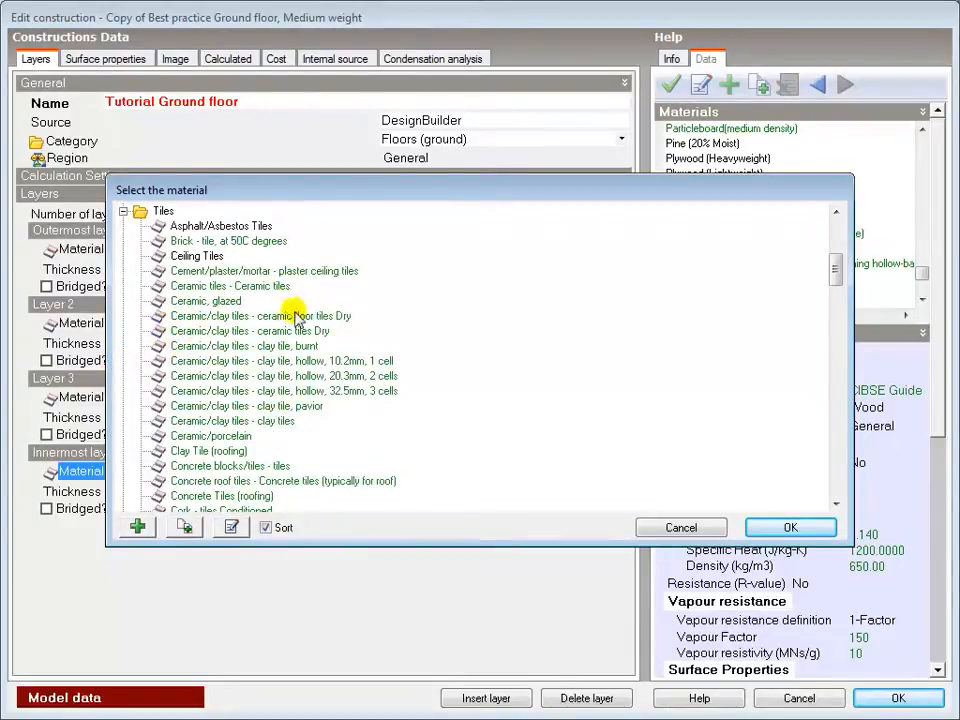
{"action": "left_click", "coordinate": [255, 316]}
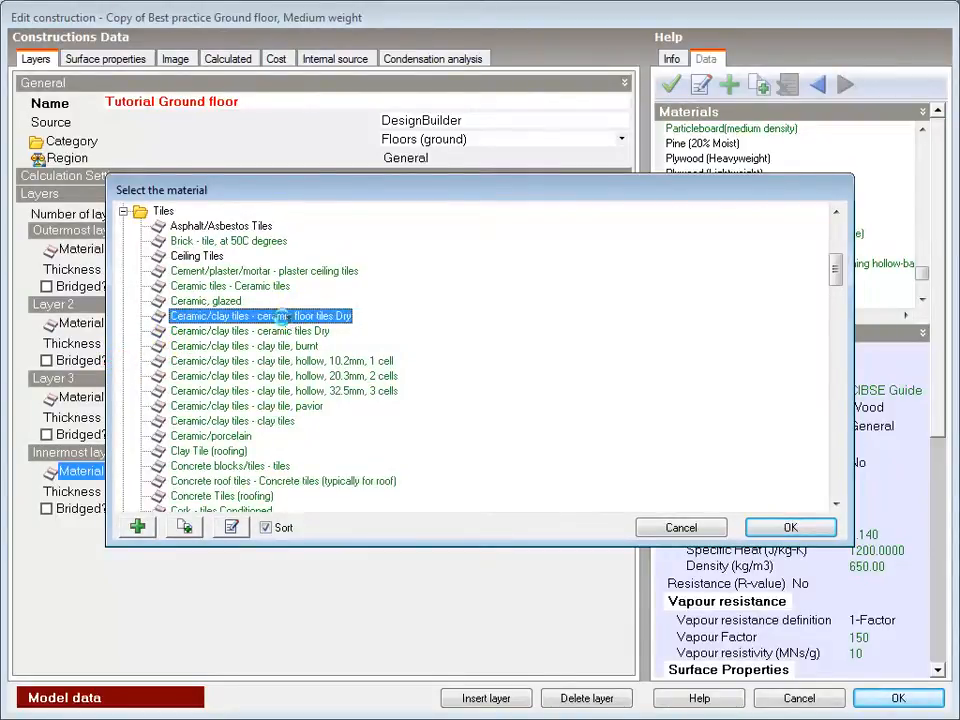
{"action": "left_click", "coordinate": [790, 528]}
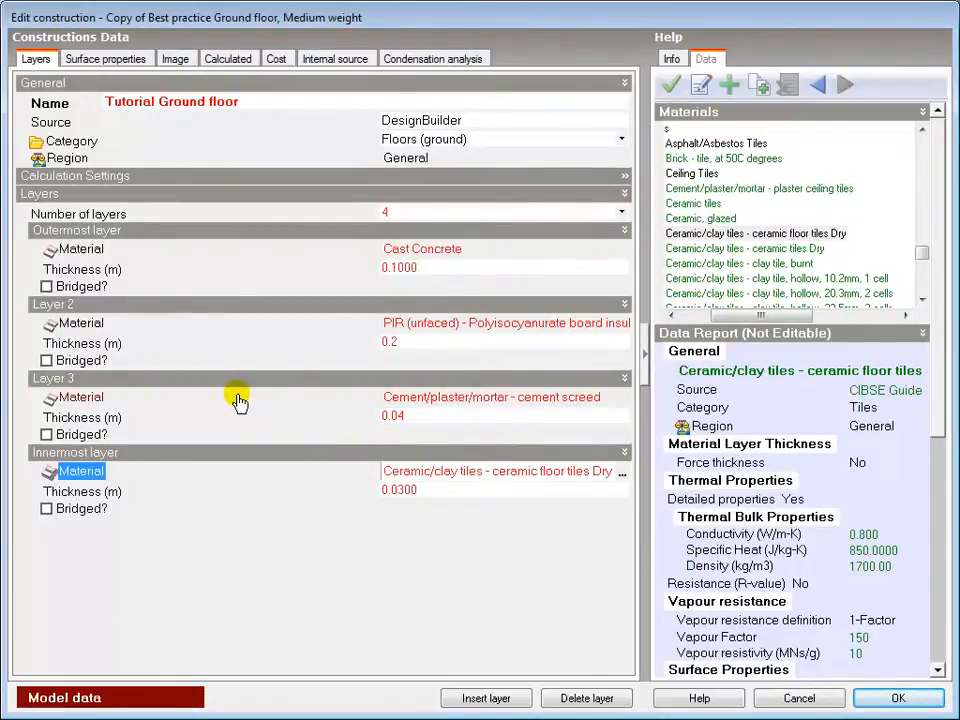
- Set the innermost layer's thickness to 0.01 m and check the cross-section image of the construction
{"action": "left_click", "coordinate": [397, 489]}
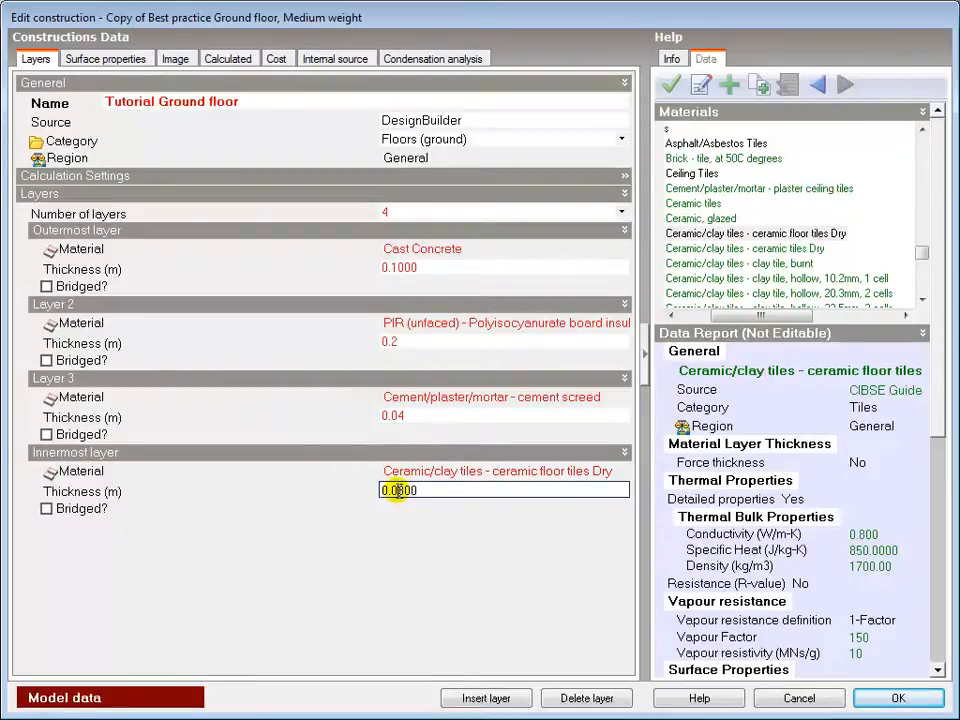
{"action": "double_click", "coordinate": [397, 490]}
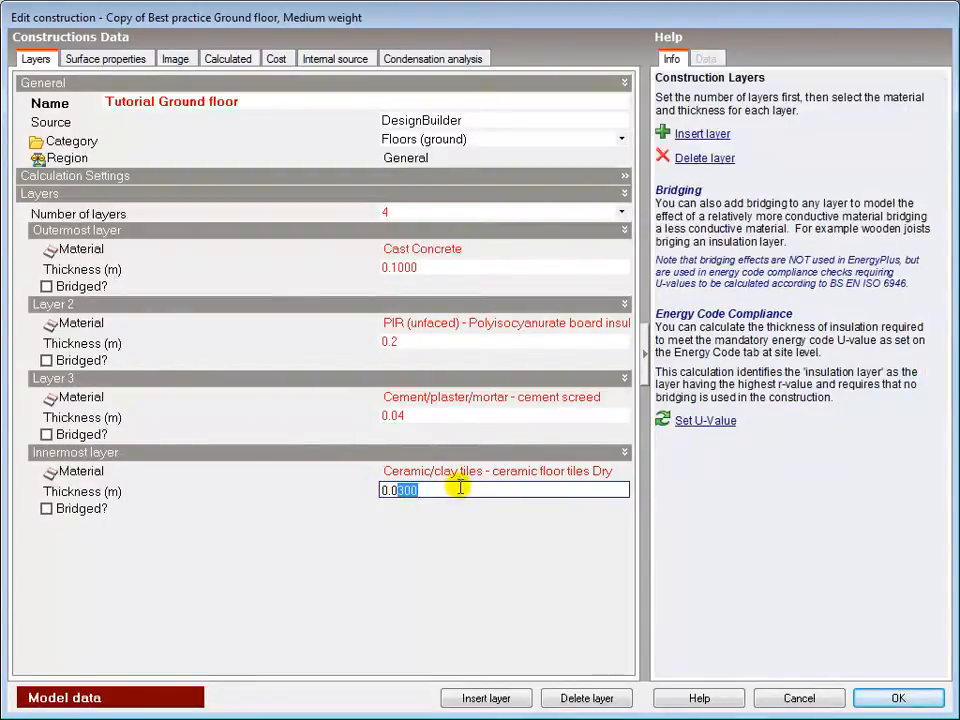
{"action": "type", "text": "1"}
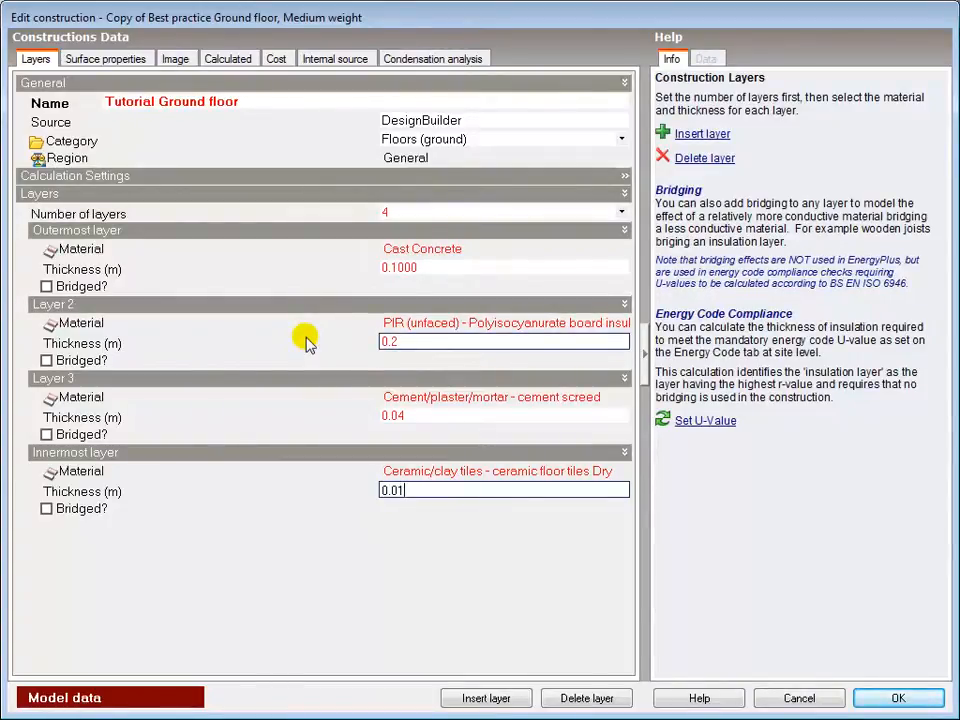
{"action": "left_click", "coordinate": [178, 60]}
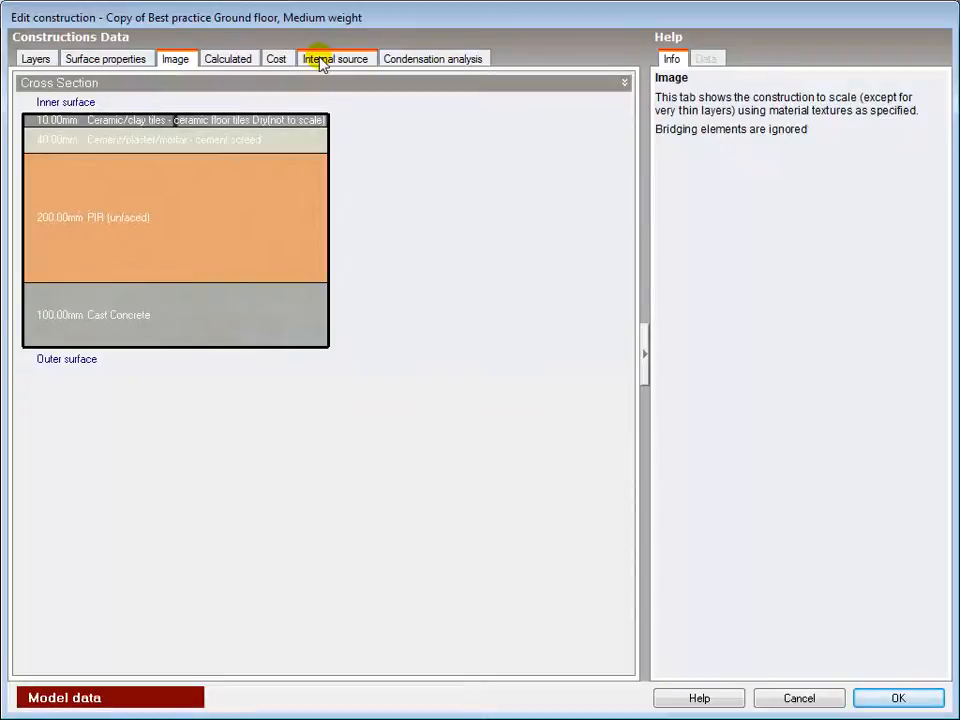
{"action": "left_click", "coordinate": [37, 60]}
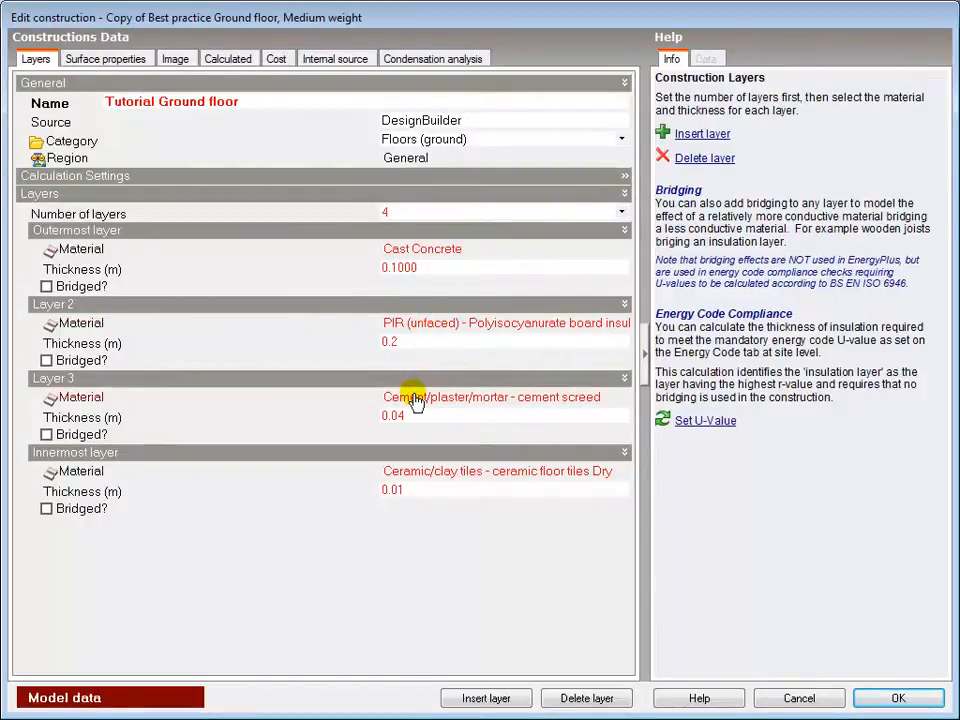
- Enable an internal source in the ground floor construction and position it after layer 2
{"action": "left_click", "coordinate": [323, 62]}
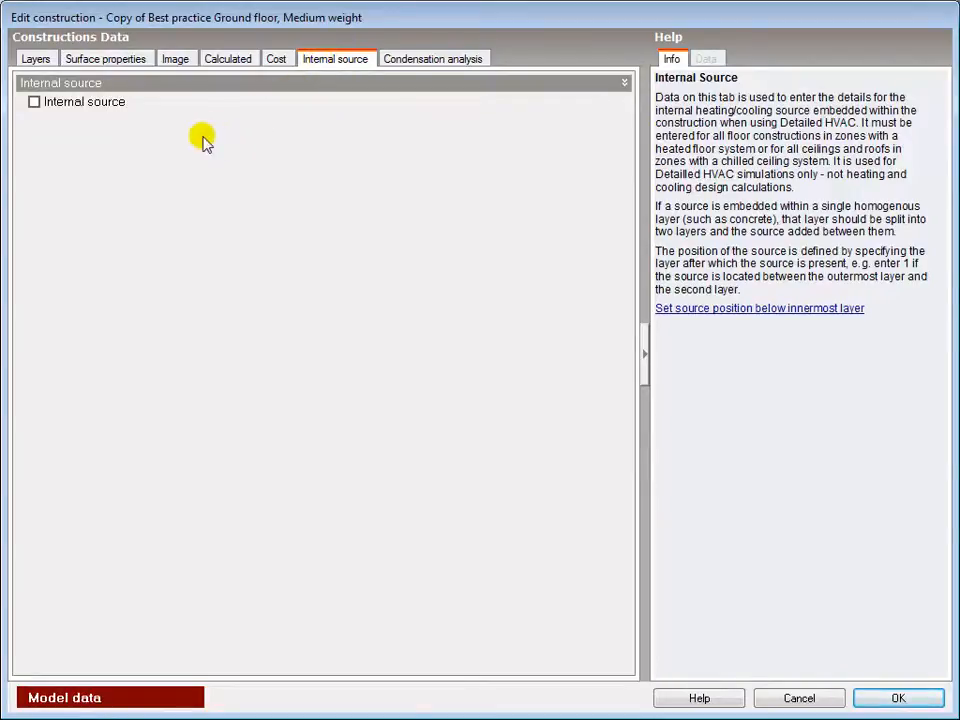
{"action": "left_click", "coordinate": [33, 102]}
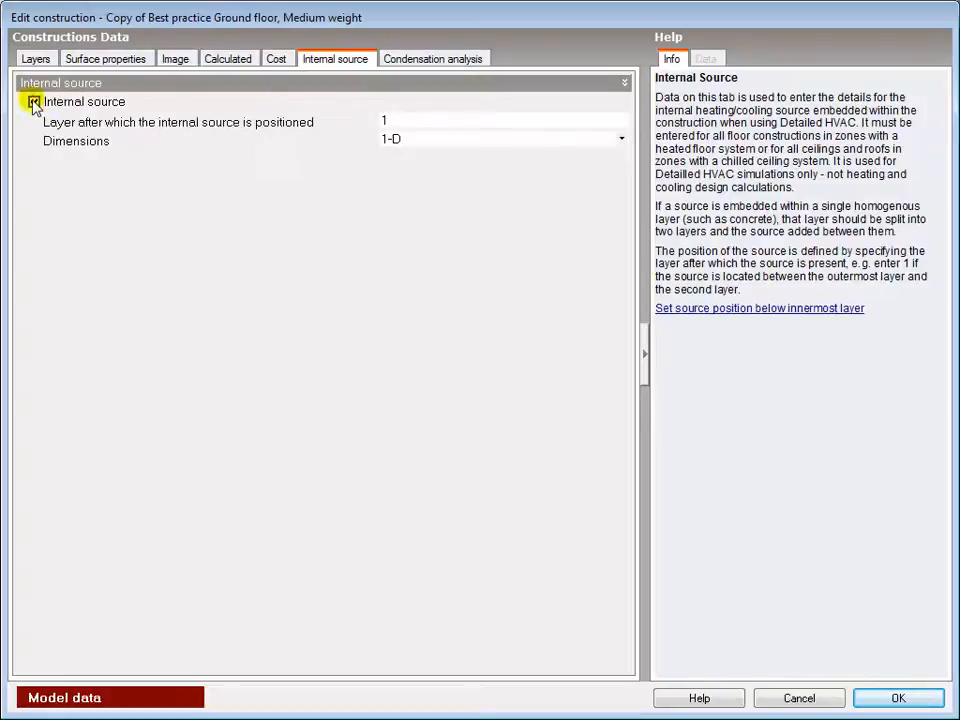
{"action": "left_click", "coordinate": [380, 121]}
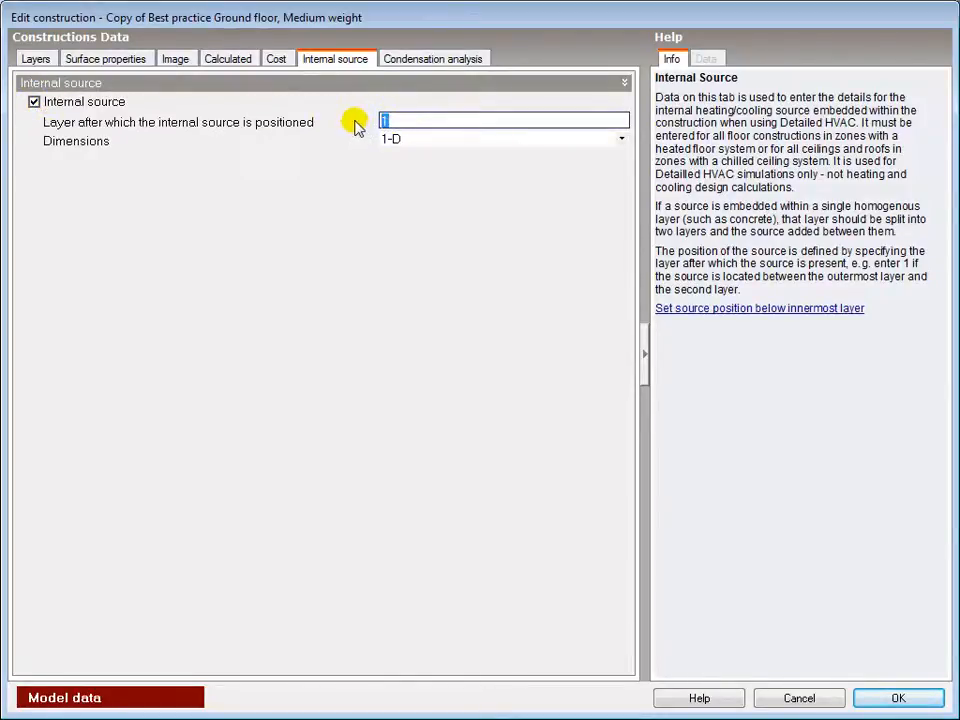
{"action": "type", "text": "2"}
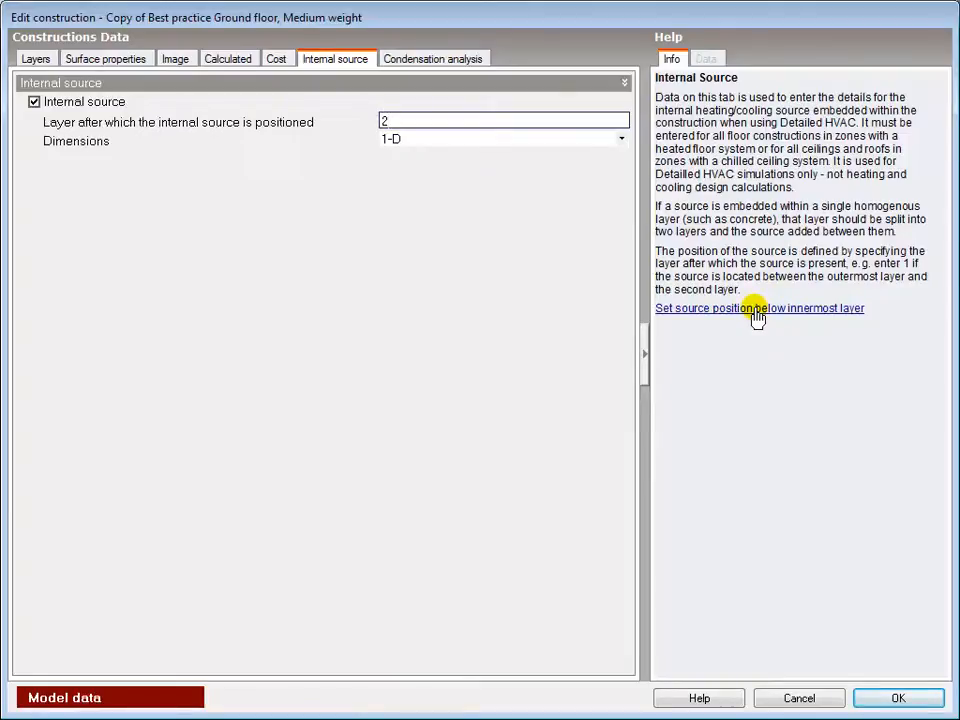
- Set the internal source's dimensions to 2-D with a tube spacing of 0.200 m and accept the construction
{"action": "left_click", "coordinate": [621, 141]}
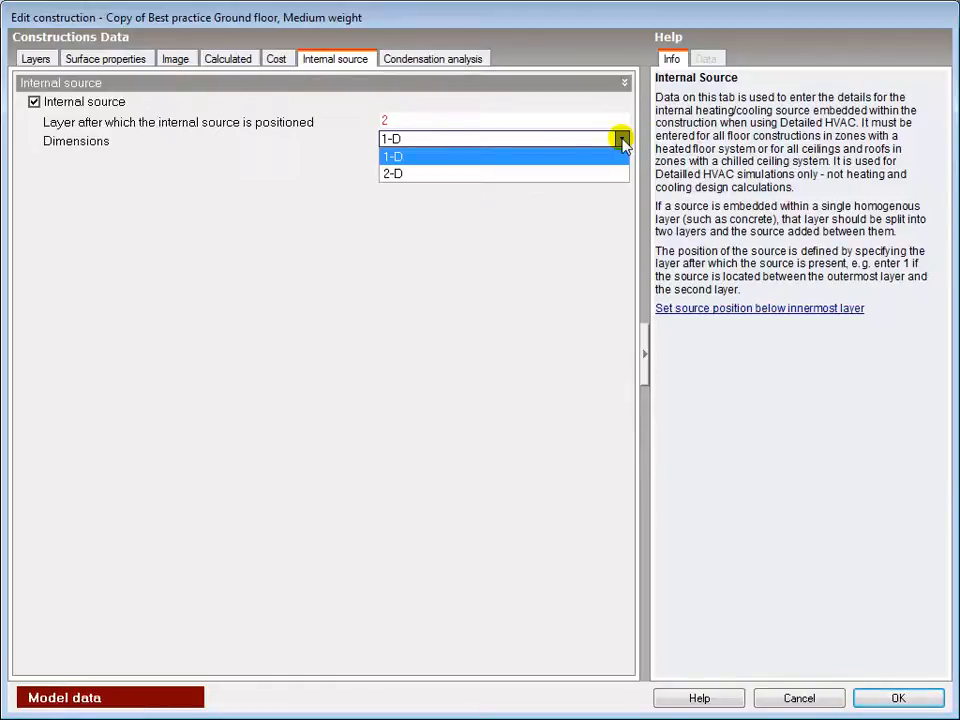
{"action": "left_click", "coordinate": [481, 175]}
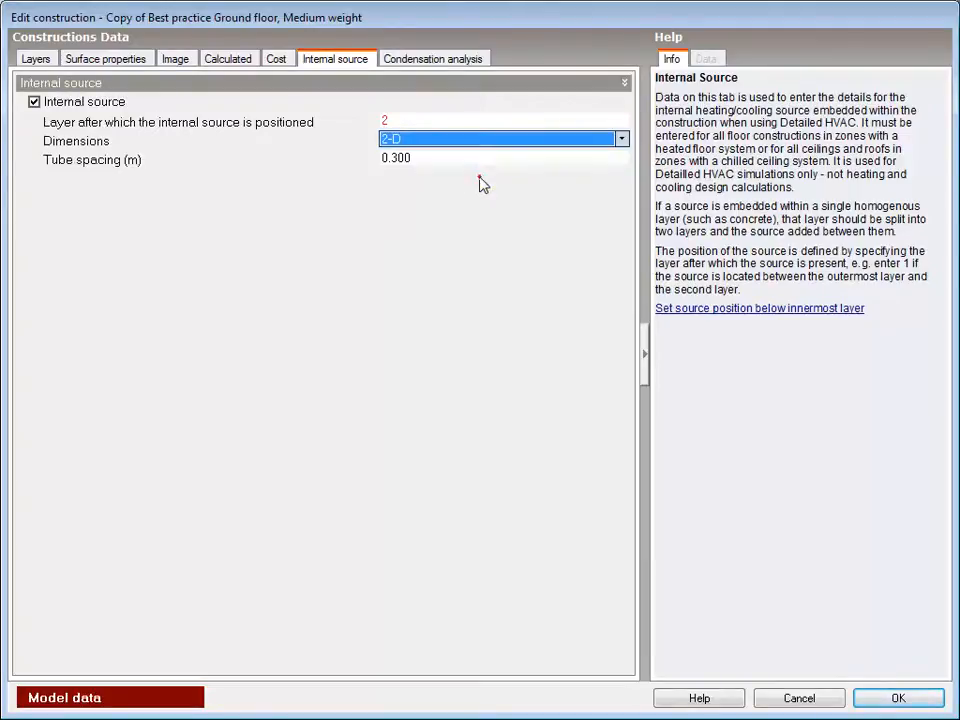
{"action": "left_click", "coordinate": [433, 161]}
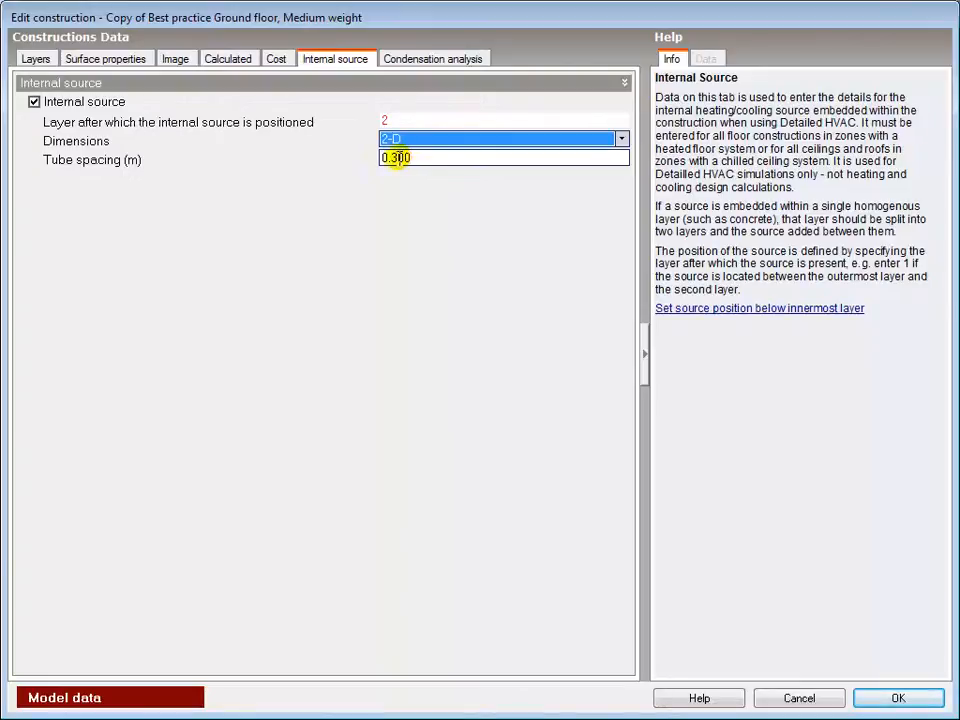
{"action": "left_click", "coordinate": [397, 158]}
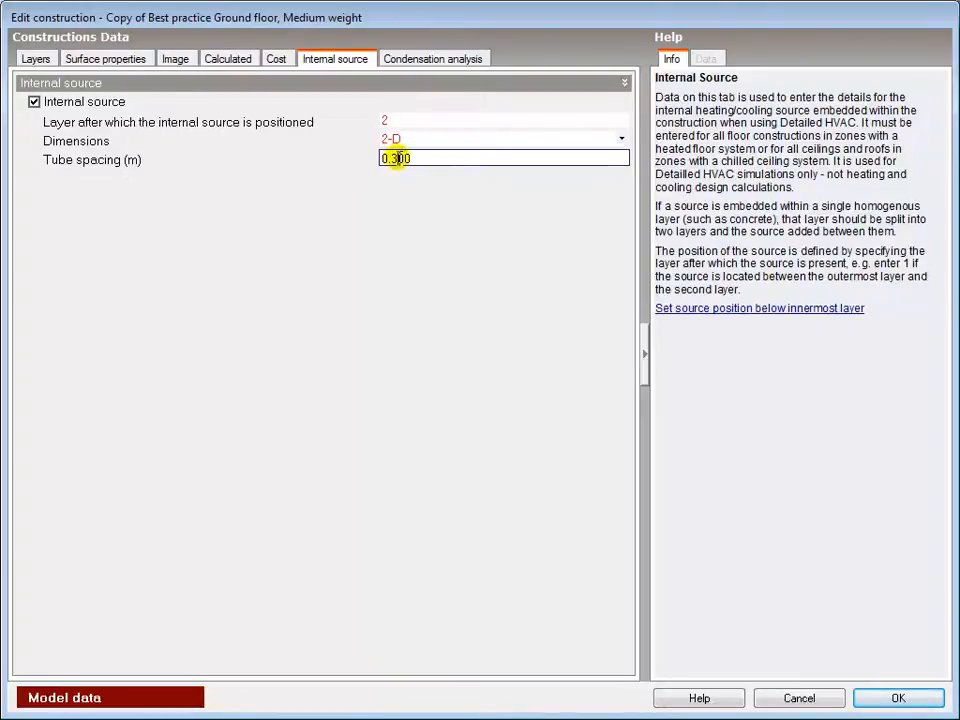
{"action": "key", "text": "BackSpace"}
{"action": "type", "text": "2"}
{"action": "left_click", "coordinate": [410, 158]}
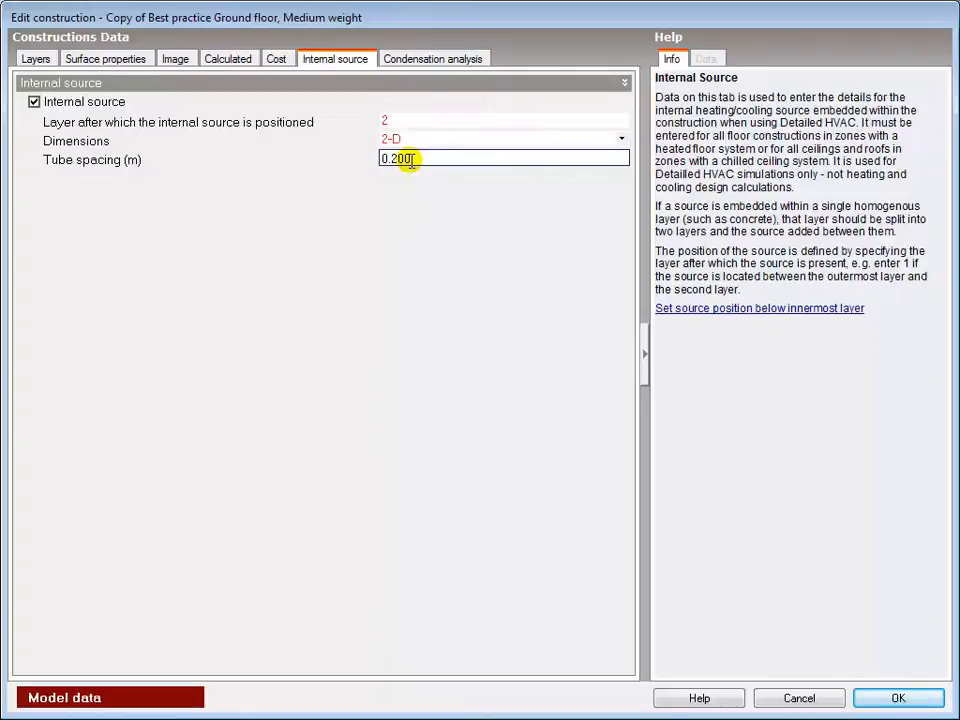
{"action": "left_click", "coordinate": [894, 698]}
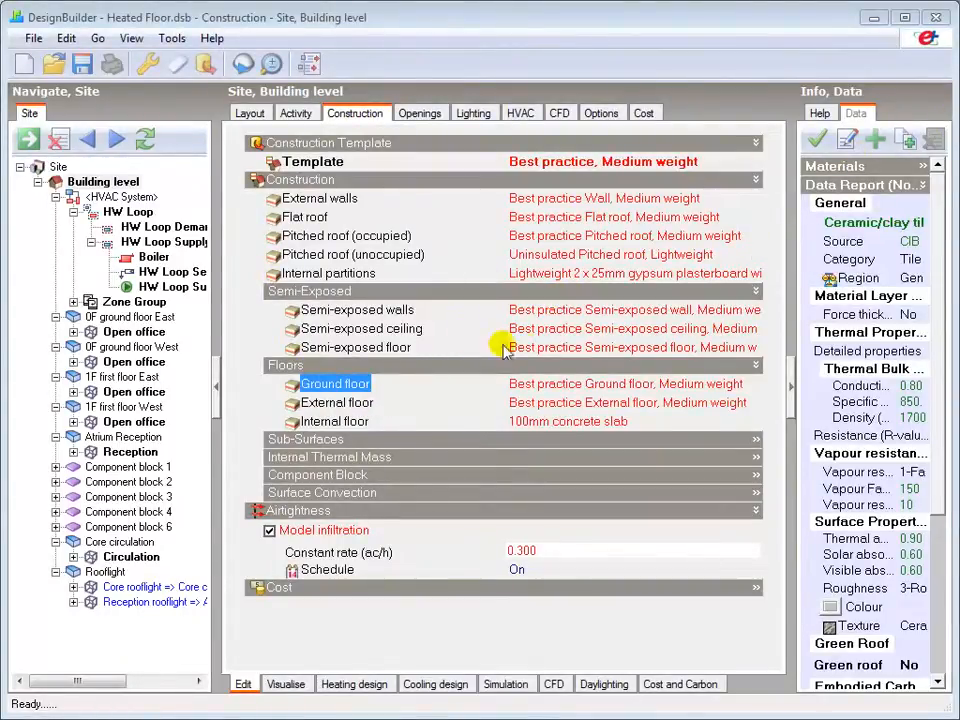
- Assign the Tutorial Ground floor construction as the building's ground floor
{"action": "left_click", "coordinate": [548, 384]}
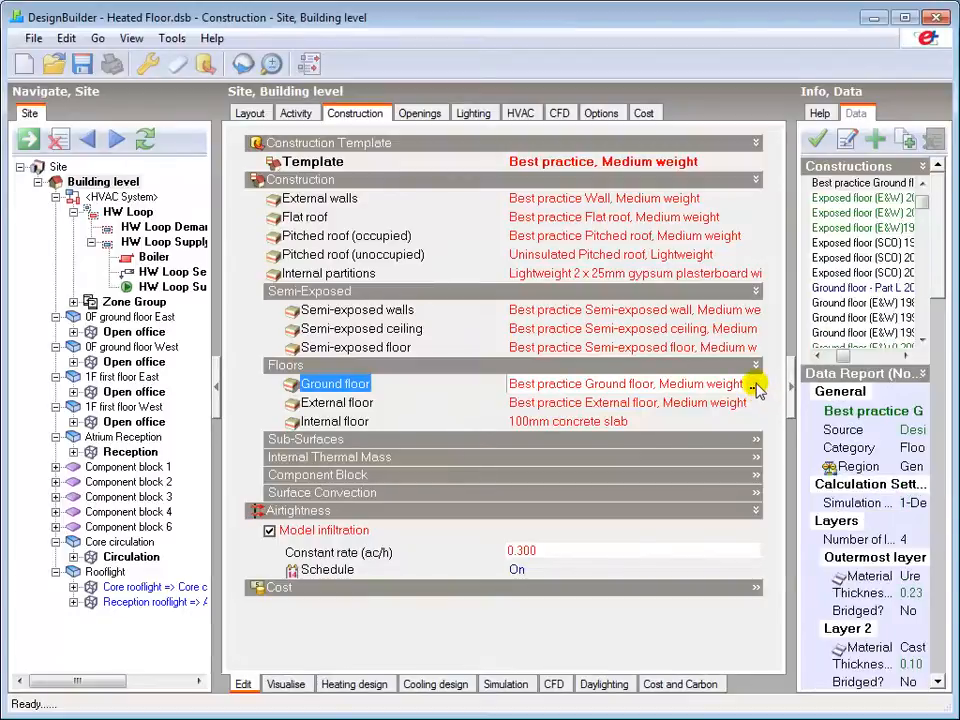
{"action": "left_click", "coordinate": [755, 388]}
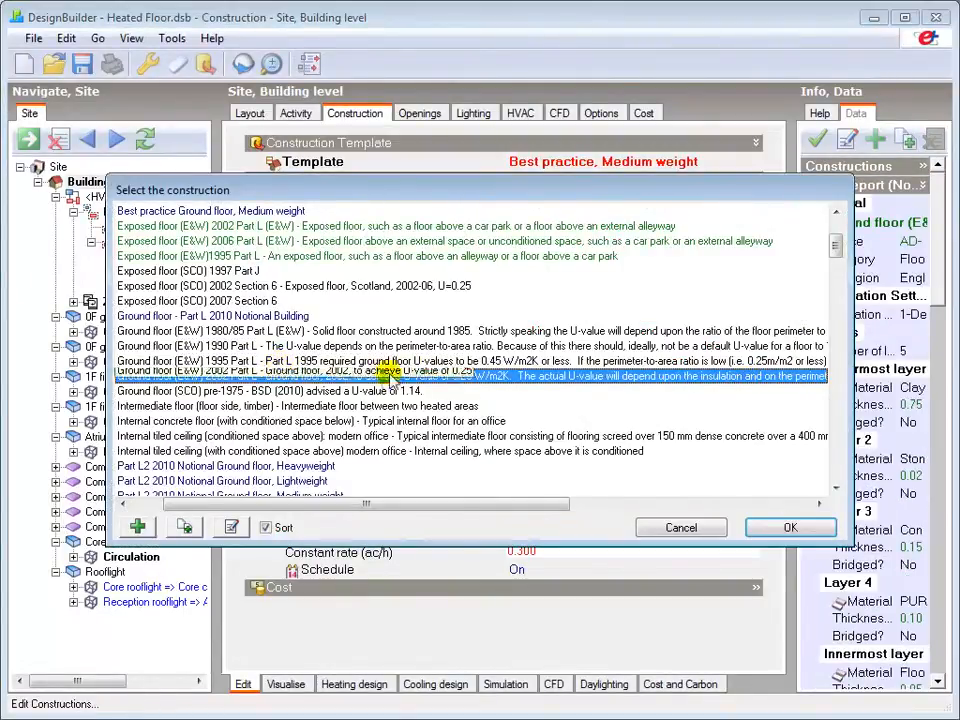
{"action": "left_click_drag", "start_coordinate": [838, 252], "coordinate": [836, 455]}
{"action": "left_click", "coordinate": [178, 407]}
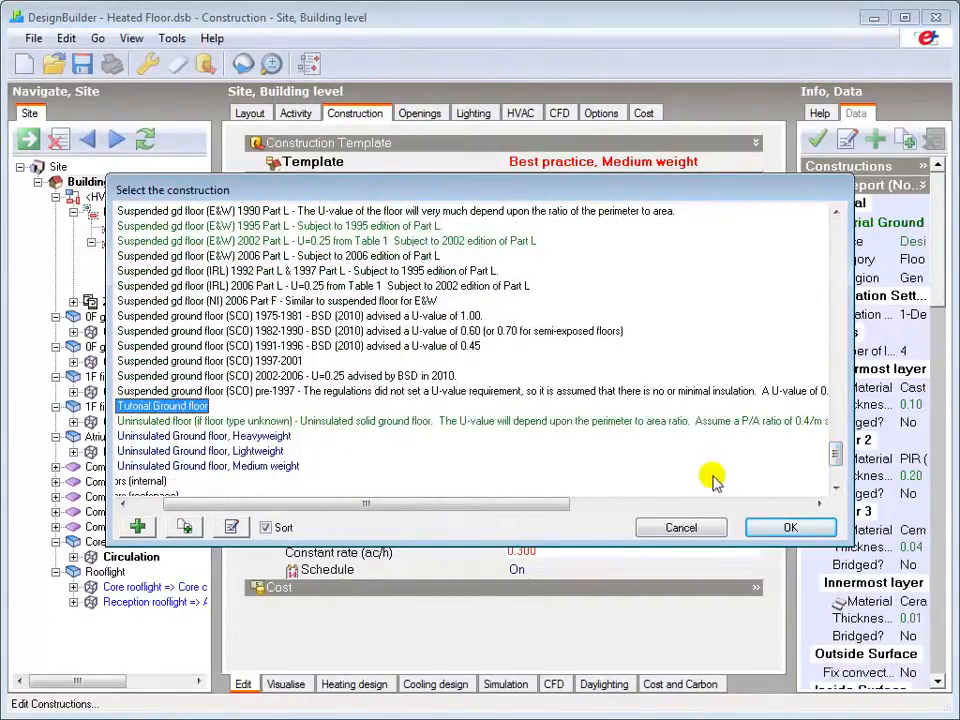
{"action": "left_click", "coordinate": [780, 527]}
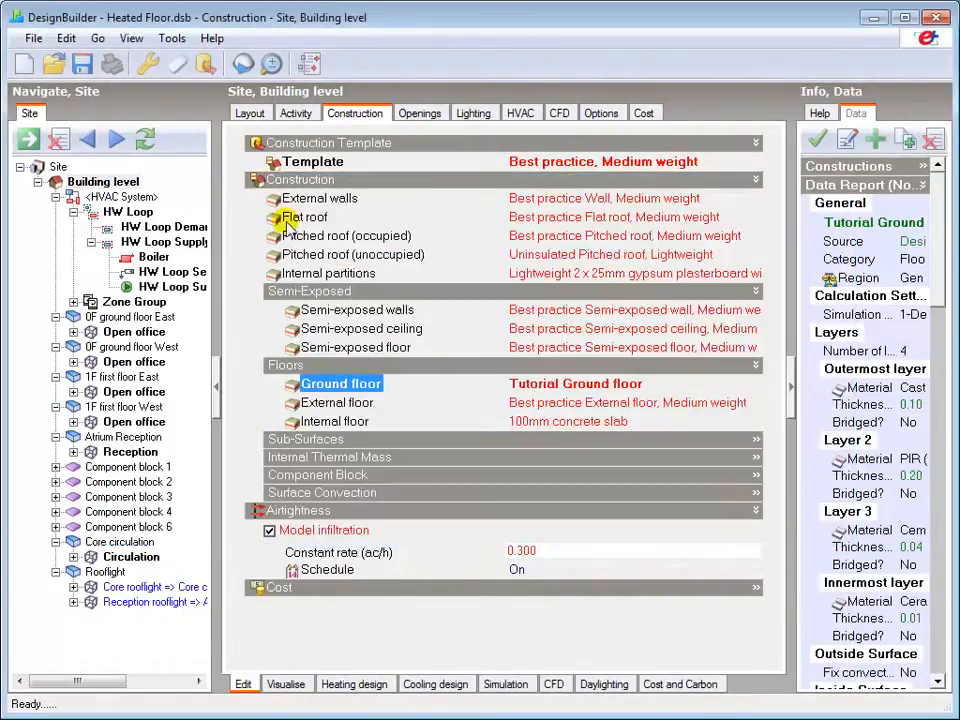
- Make a copy of the Tutorial Ground floor construction and open the copy for editing
{"action": "left_click", "coordinate": [312, 423]}
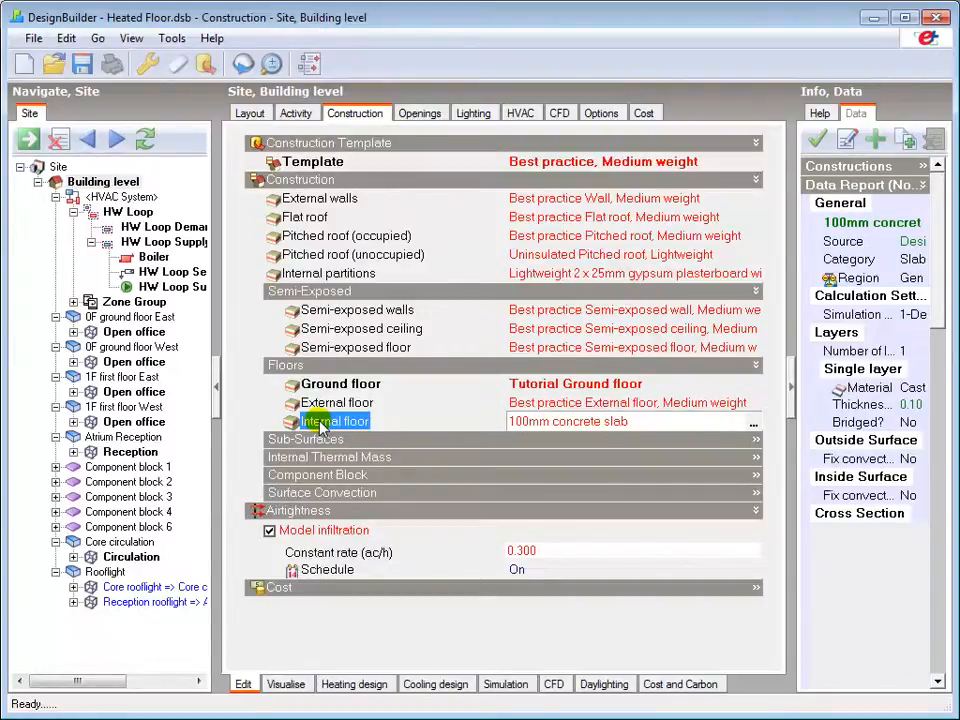
{"action": "left_click", "coordinate": [425, 381]}
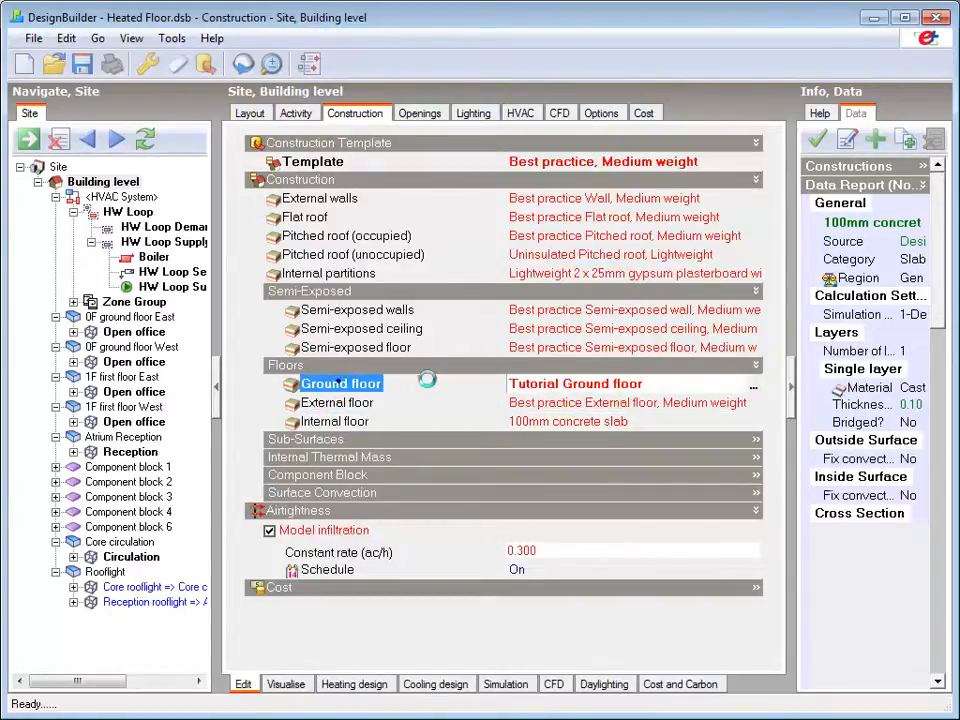
{"action": "left_click", "coordinate": [905, 140]}
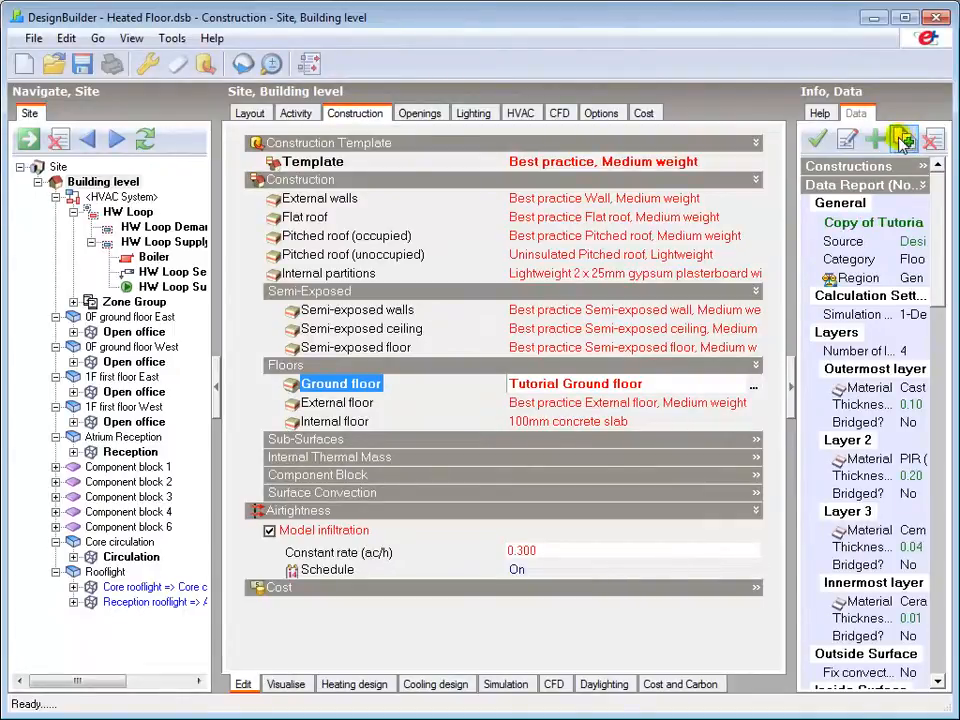
{"action": "left_click", "coordinate": [846, 141]}
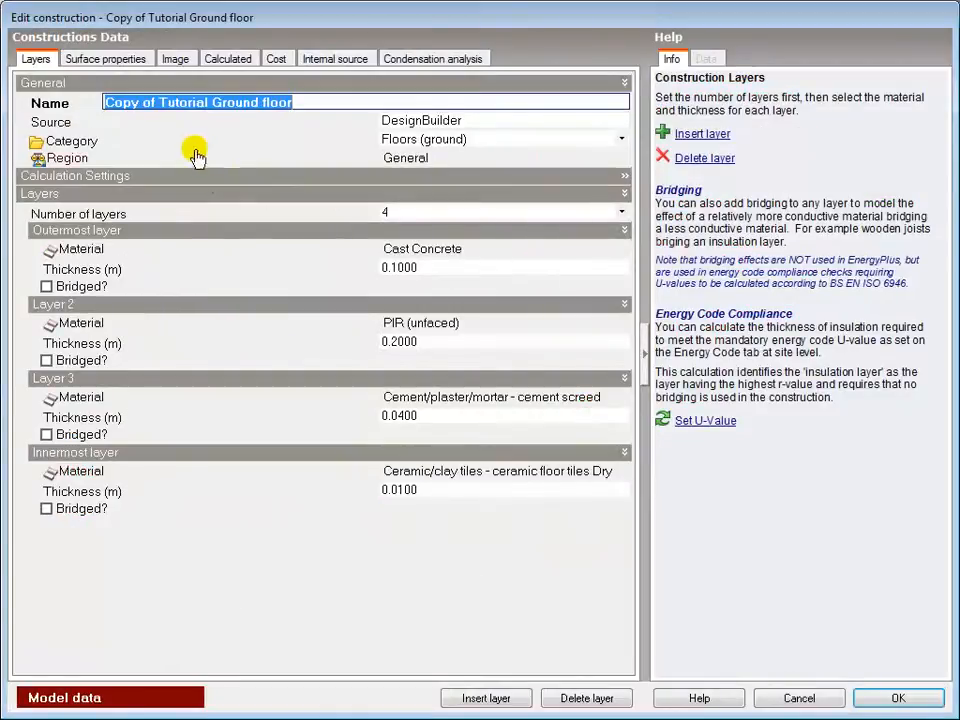
- Rename the copied construction as Tutorial Internal floor
{"action": "left_click_drag", "start_coordinate": [157, 104], "coordinate": [51, 103]}
{"action": "key", "text": "Delete"}
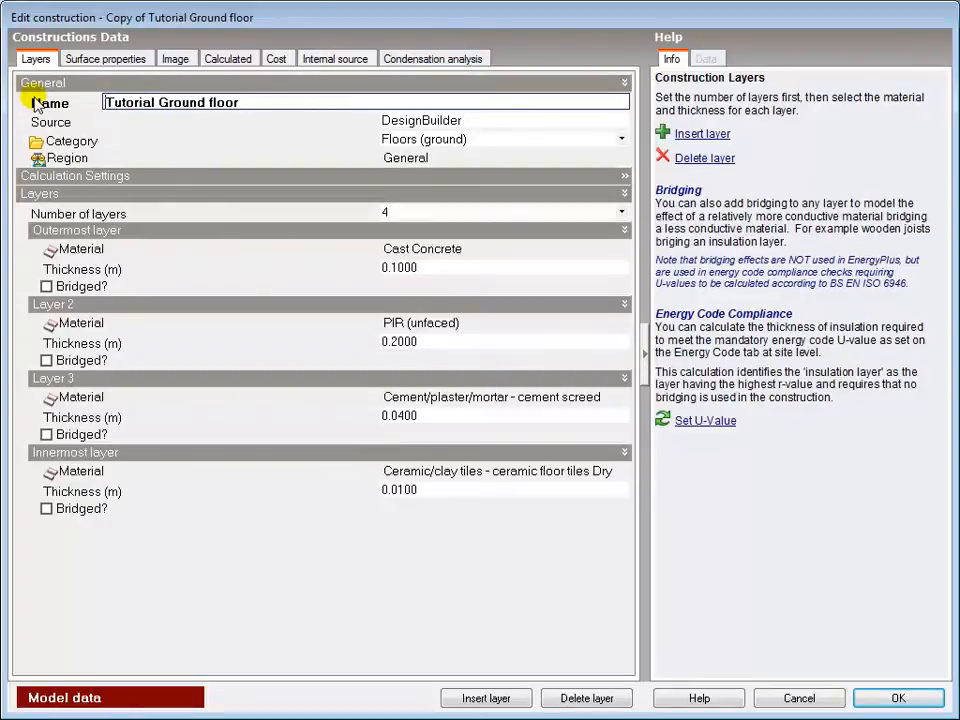
{"action": "left_click", "coordinate": [204, 103]}
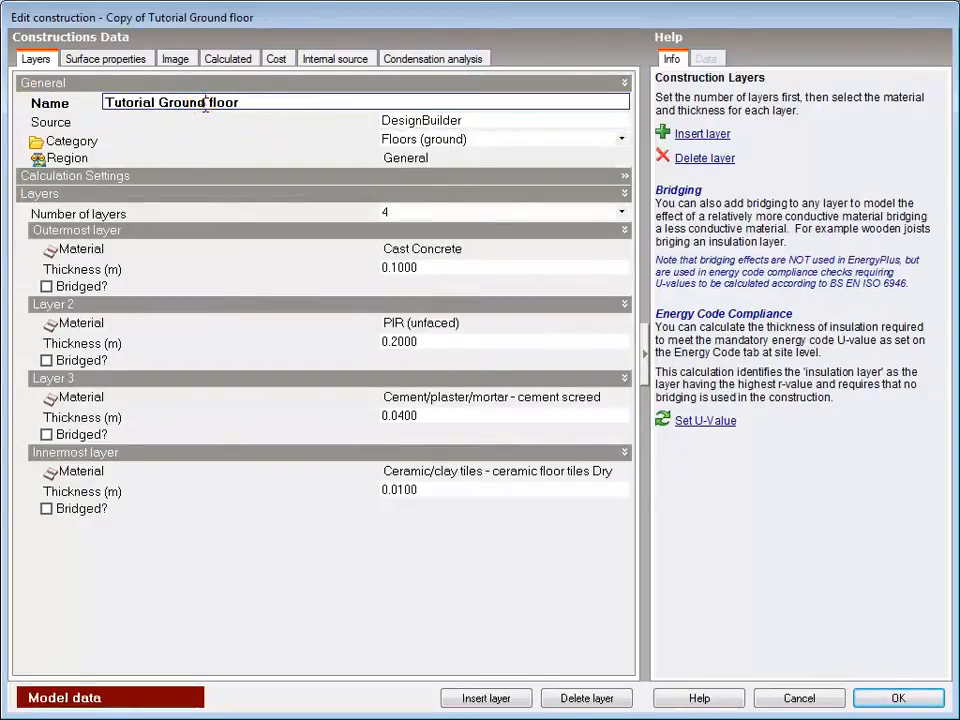
{"action": "key", "text": "BackSpace"}
{"action": "key", "text": "BackSpace"}
{"action": "key", "text": "BackSpace"}
{"action": "key", "text": "BackSpace"}
{"action": "key", "text": "BackSpace"}
{"action": "key", "text": "BackSpace"}
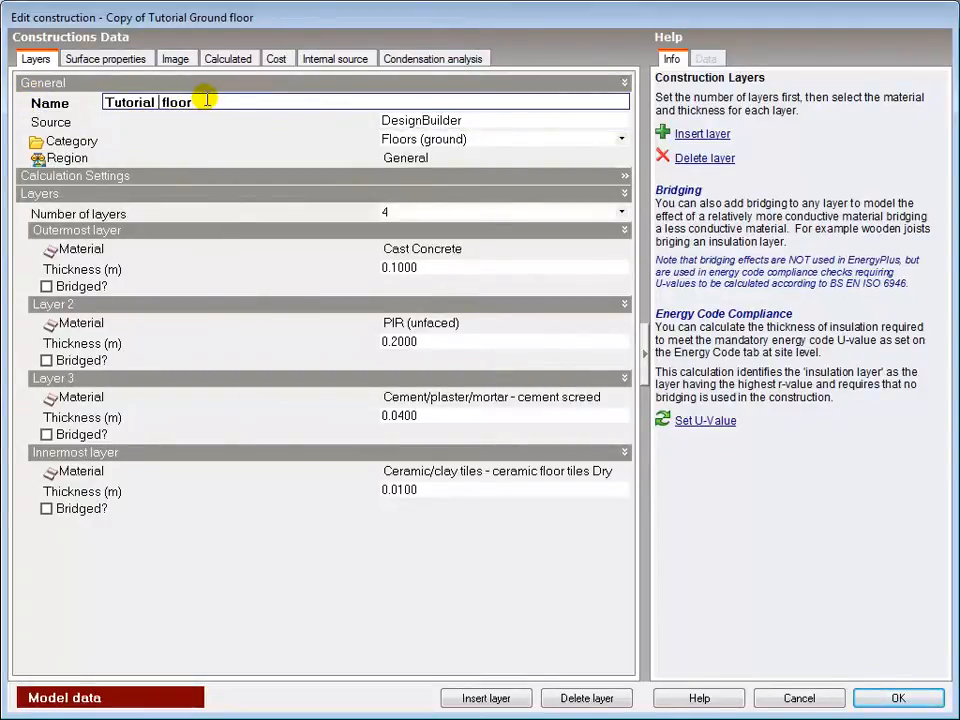
{"action": "type", "text": "Internal"}
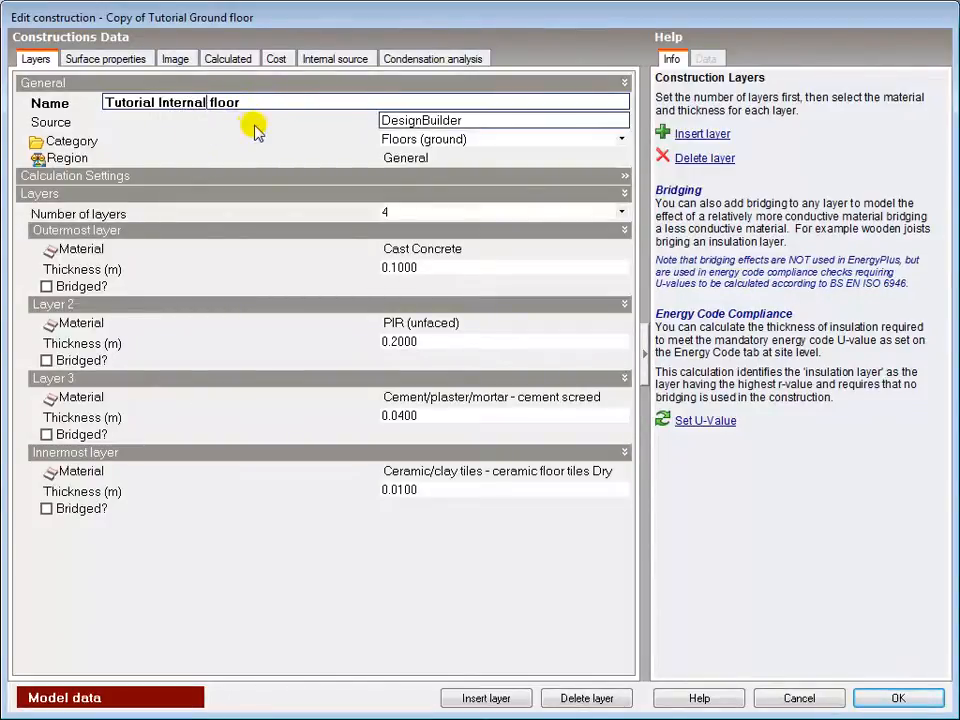
- Change the Tutorial Internal floor construction's category to Floors (internal)
{"action": "left_click", "coordinate": [427, 140]}
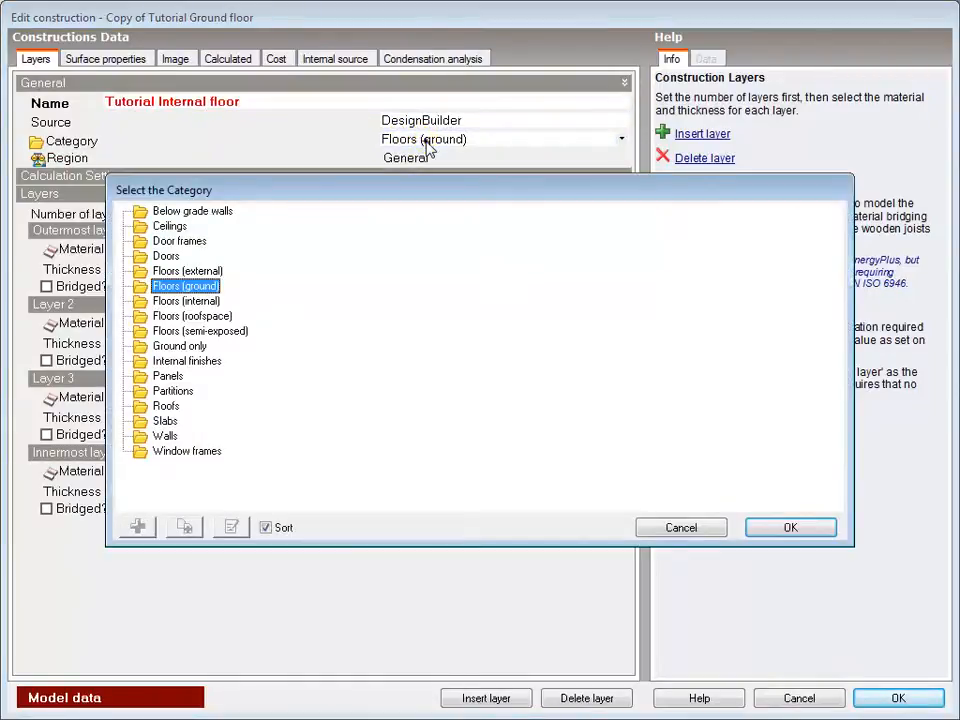
{"action": "left_click", "coordinate": [165, 301]}
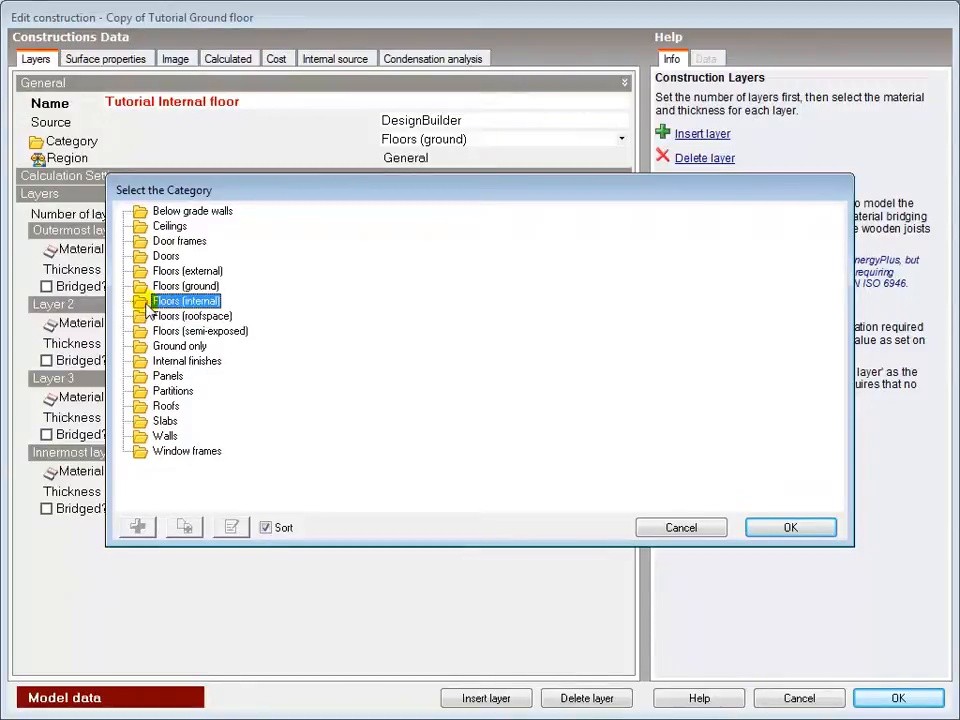
{"action": "double_click", "coordinate": [147, 305]}
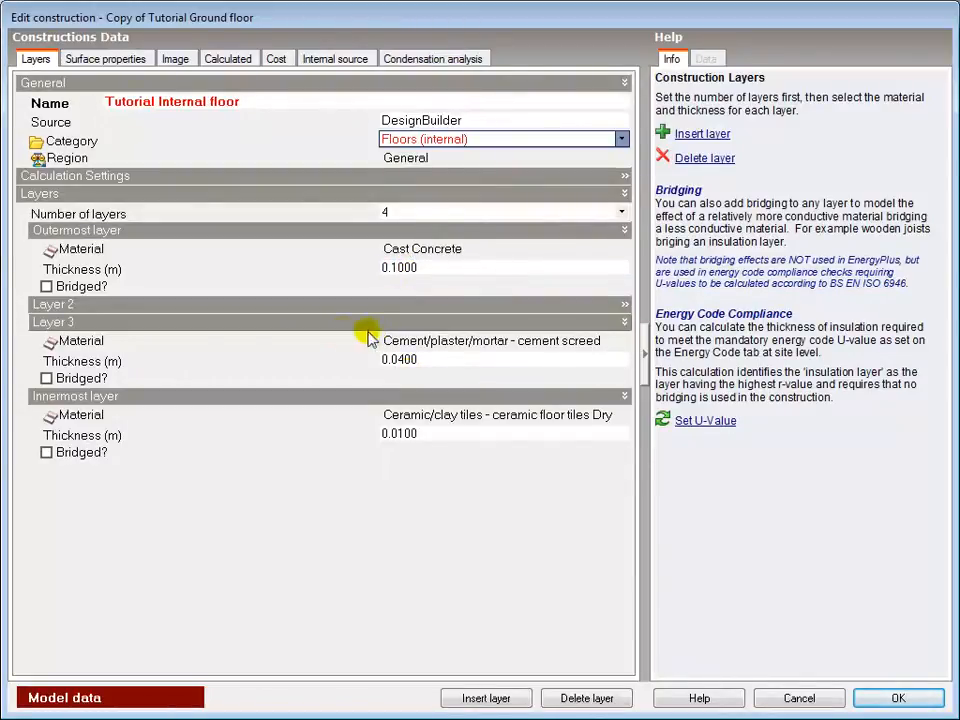
- Set the thickness of layer 2, the PIR insulation, to 0.05 m and accept the construction
{"action": "left_click", "coordinate": [325, 303]}
{"action": "left_click", "coordinate": [396, 341]}
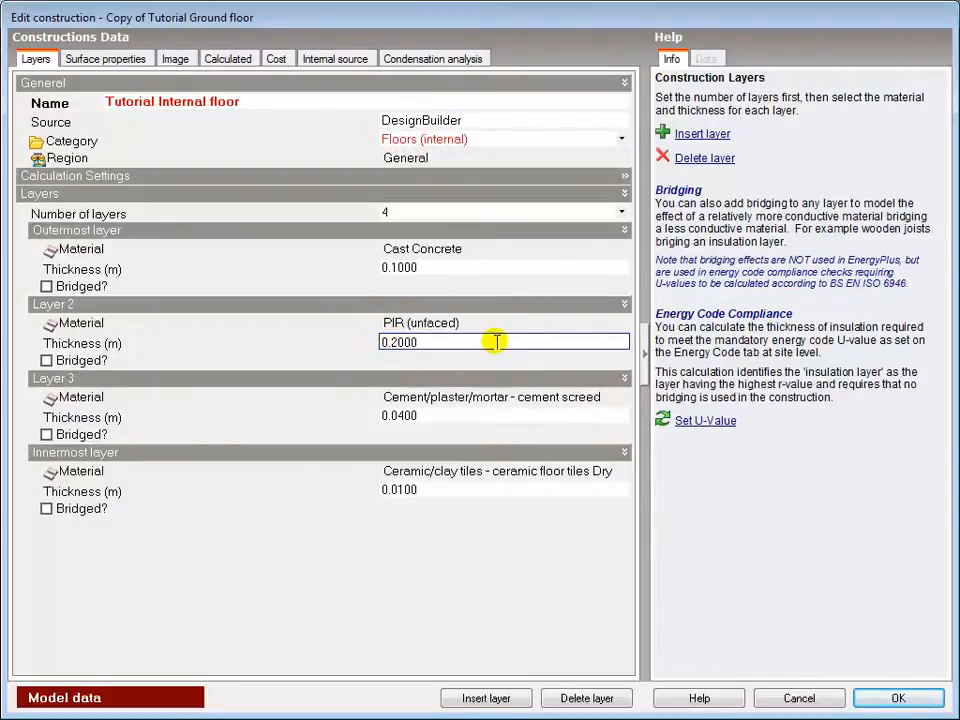
{"action": "key", "text": "BackSpace"}
{"action": "type", "text": "05"}
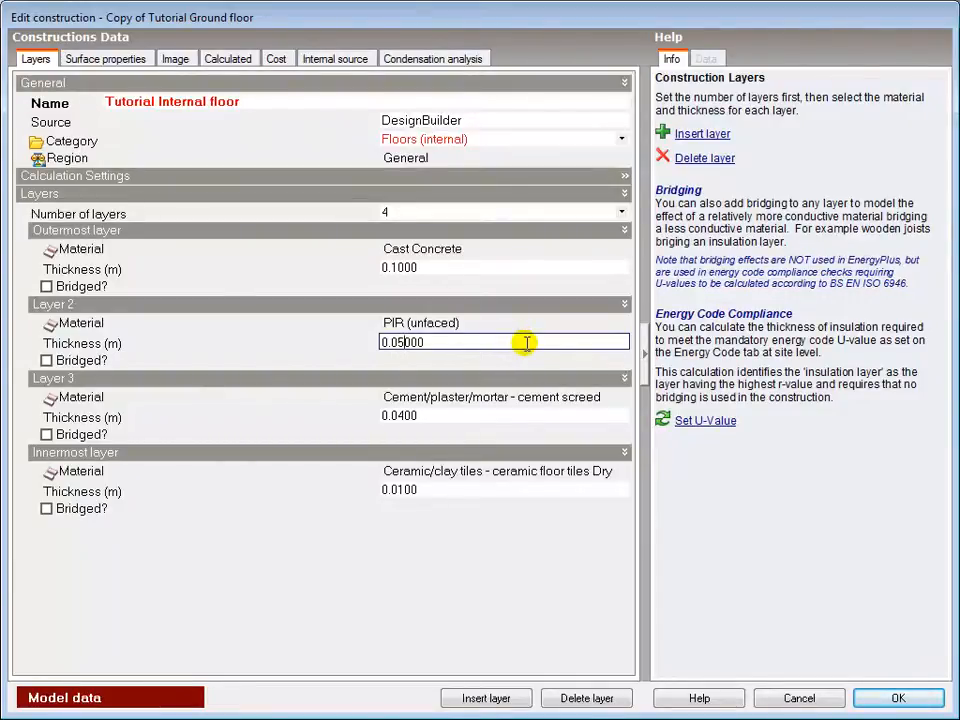
{"action": "left_click", "coordinate": [898, 699]}
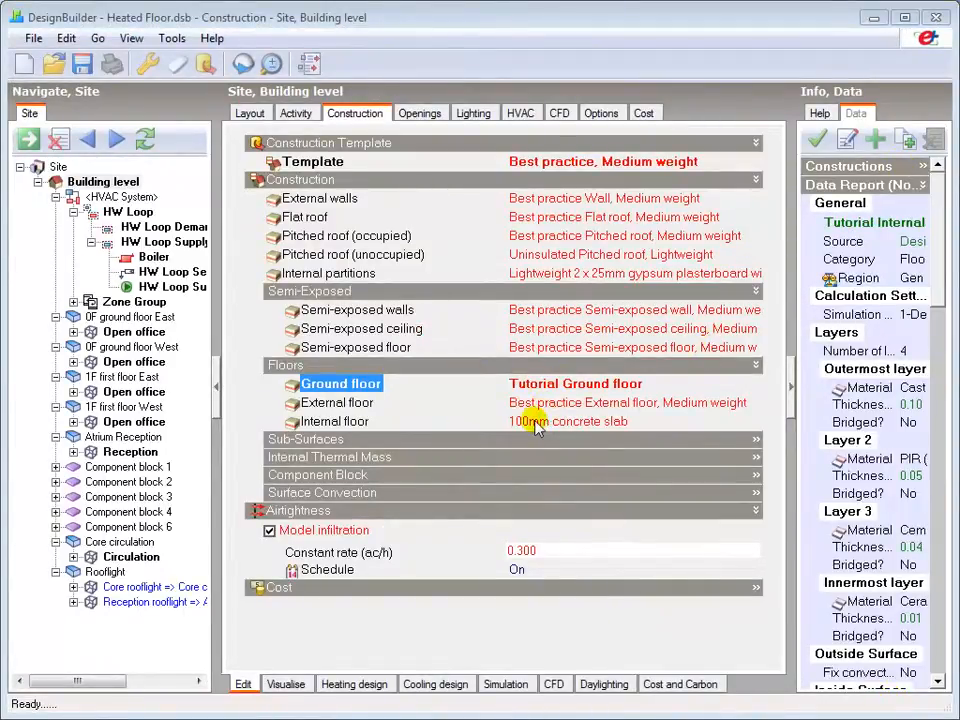
- Assign the Tutorial Internal floor construction as the building's internal floor
{"action": "left_click", "coordinate": [332, 421]}
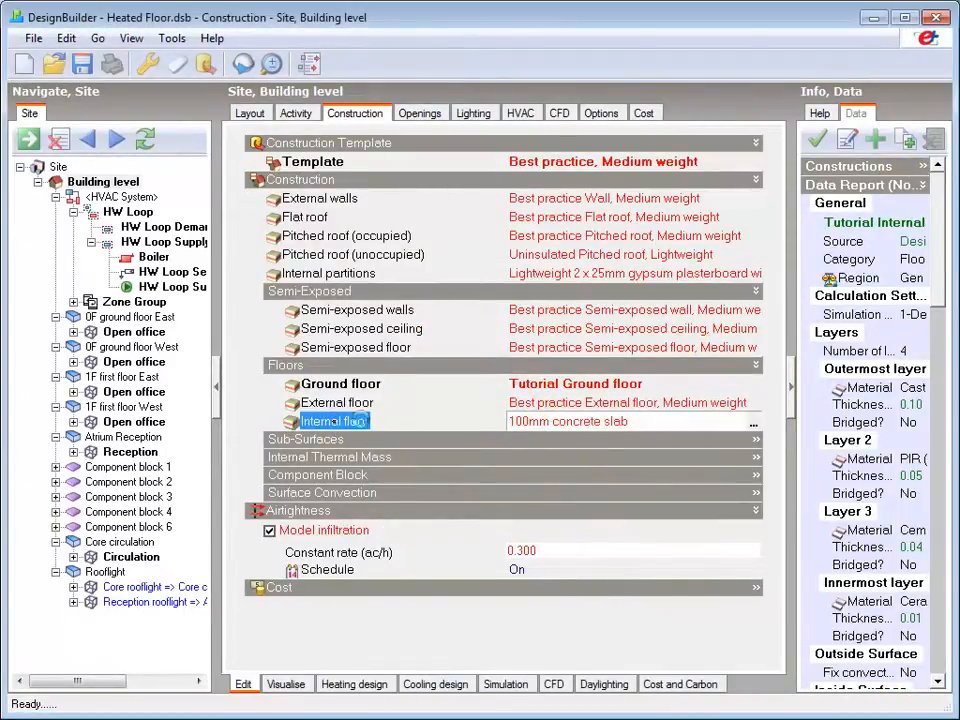
{"action": "left_click", "coordinate": [753, 424]}
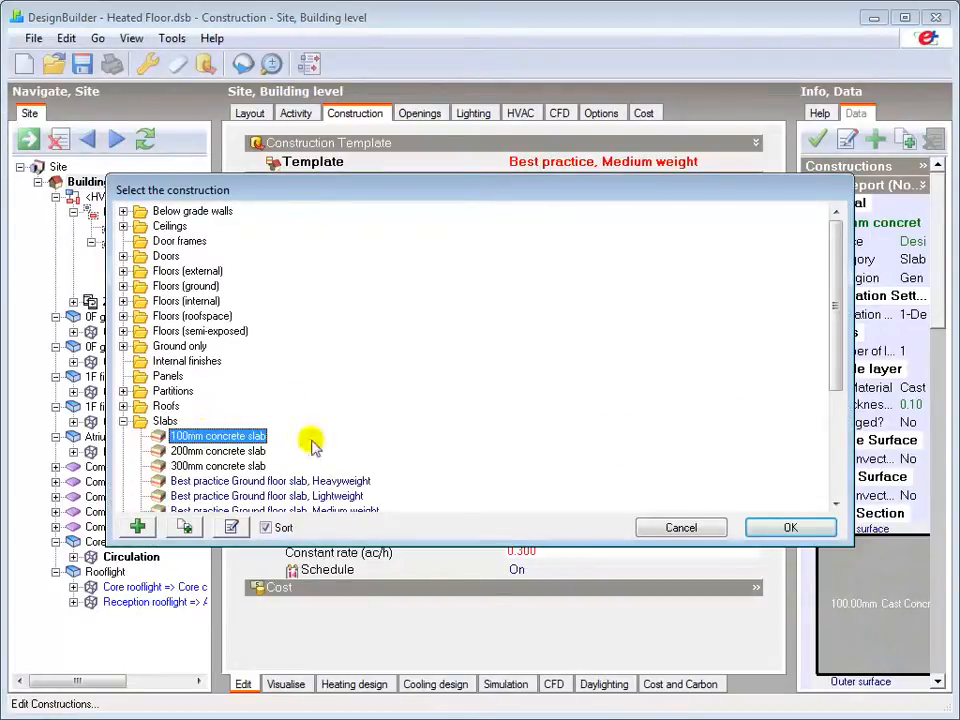
{"action": "left_click", "coordinate": [123, 301]}
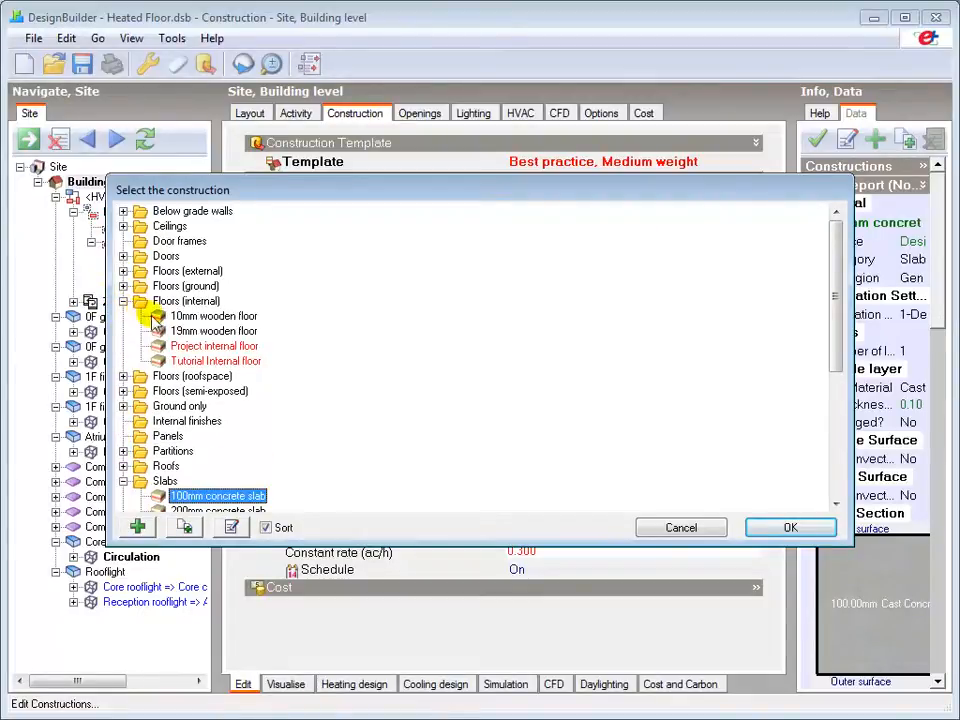
{"action": "left_click", "coordinate": [185, 361]}
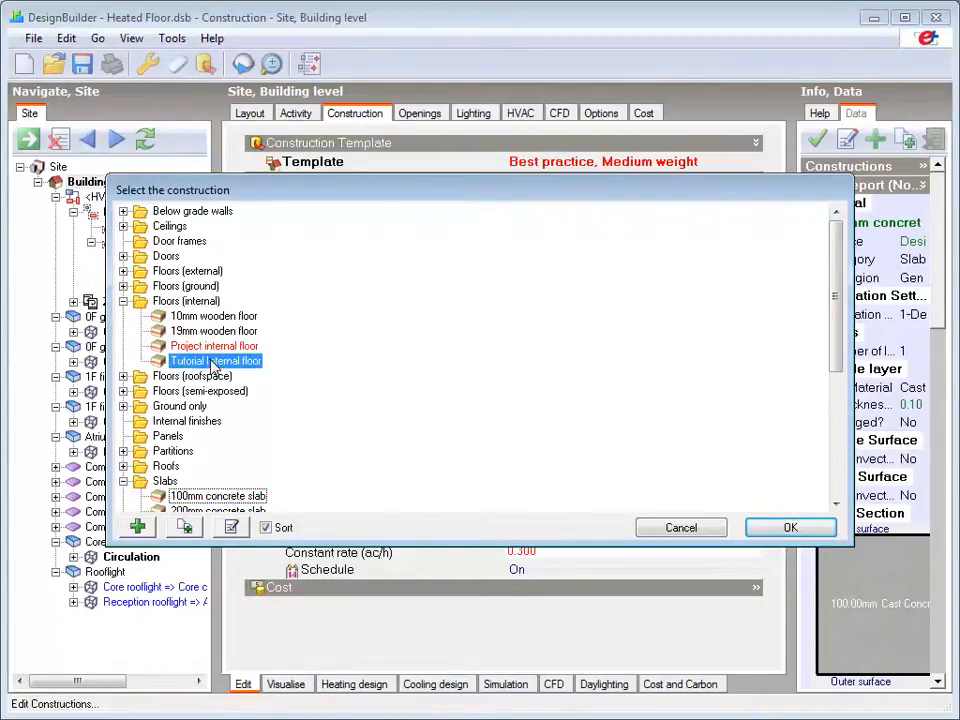
{"action": "left_click", "coordinate": [789, 527]}
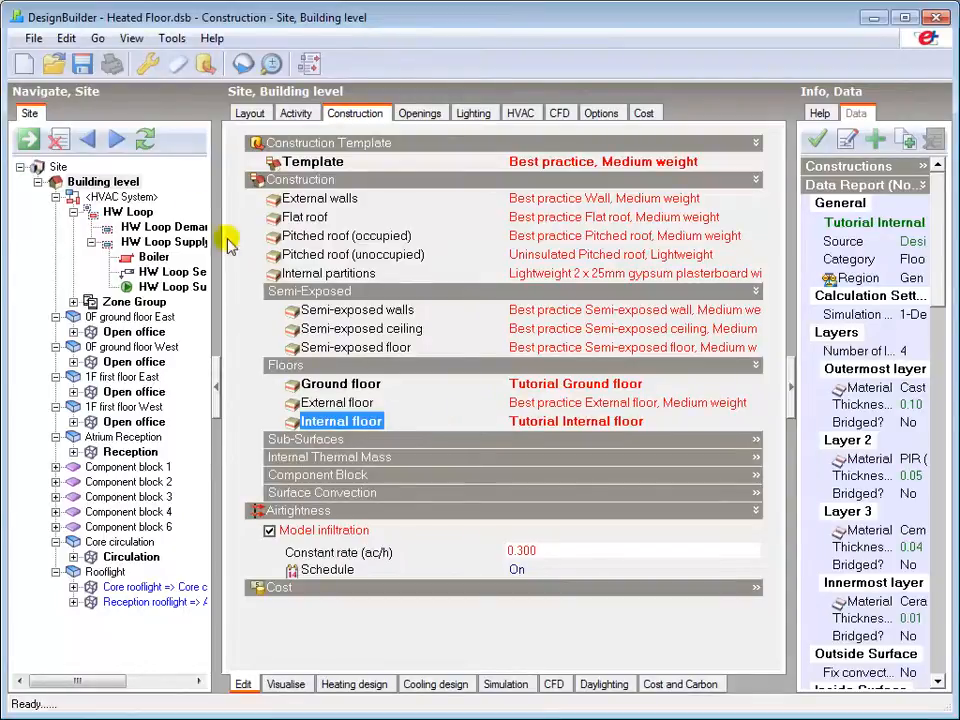
- Load the Heated Floor HW template at HVAC system level for all listed zones, replacing the existing HVAC system
{"action": "left_click", "coordinate": [137, 197]}
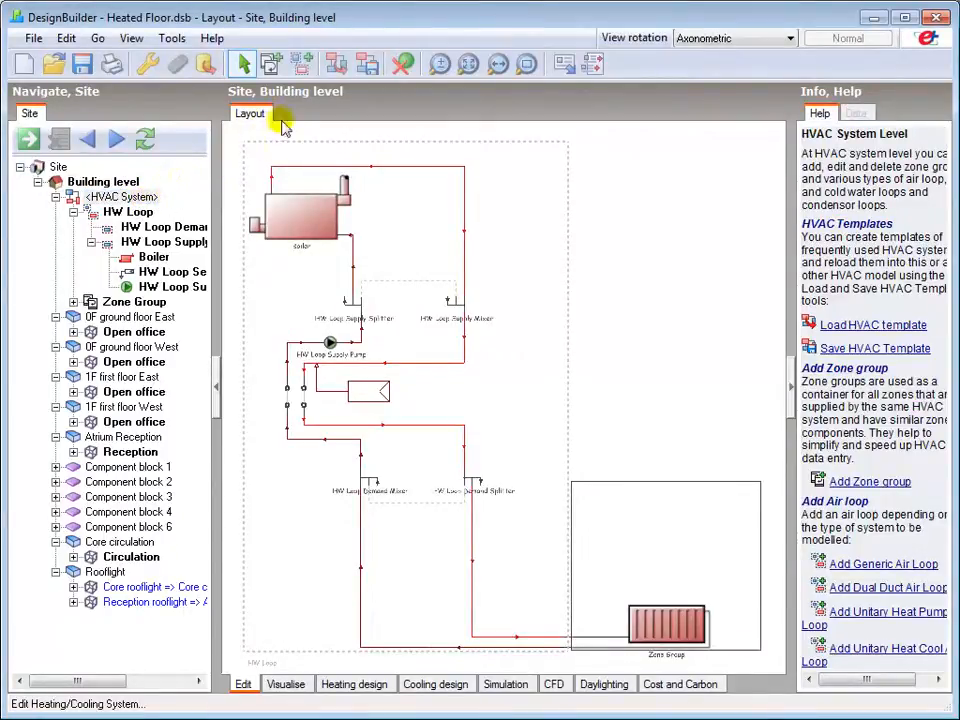
{"action": "left_click", "coordinate": [336, 64]}
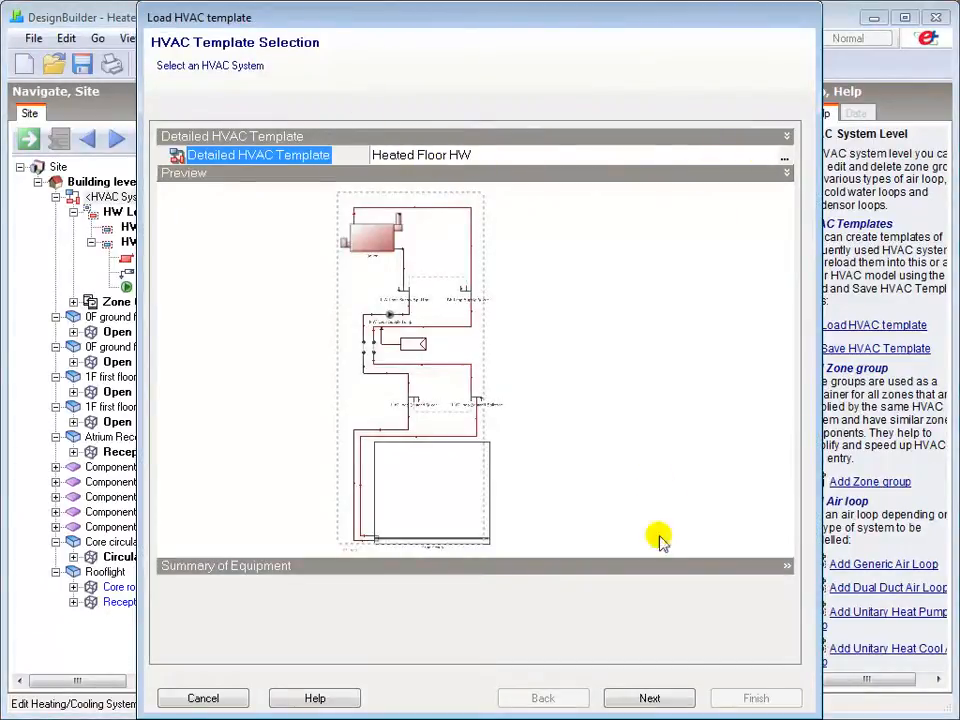
{"action": "left_click", "coordinate": [647, 698]}
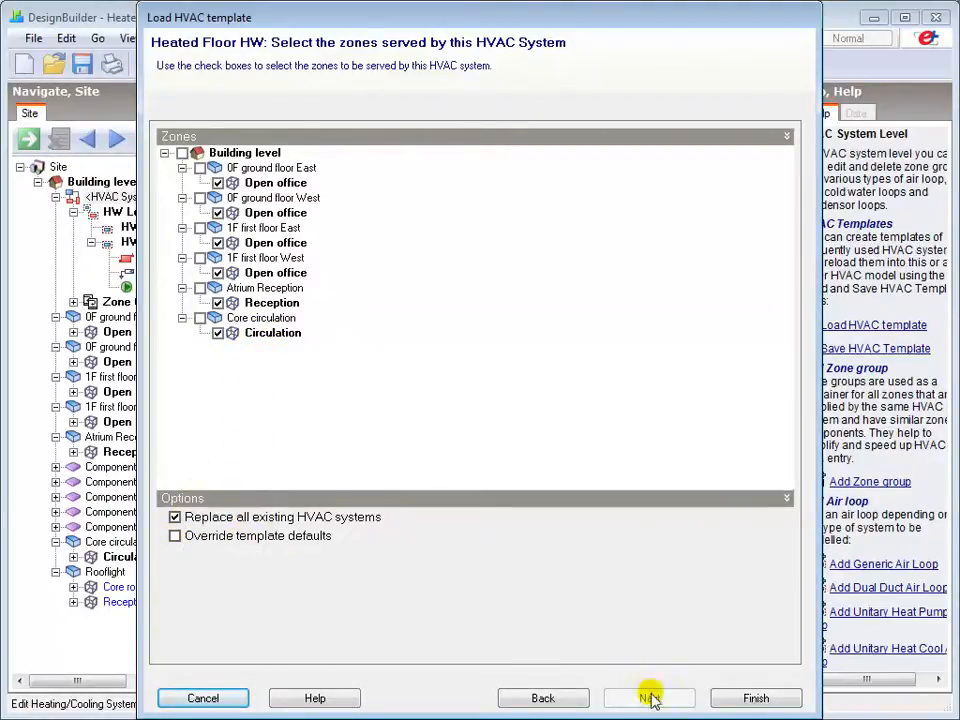
{"action": "left_click", "coordinate": [756, 700]}
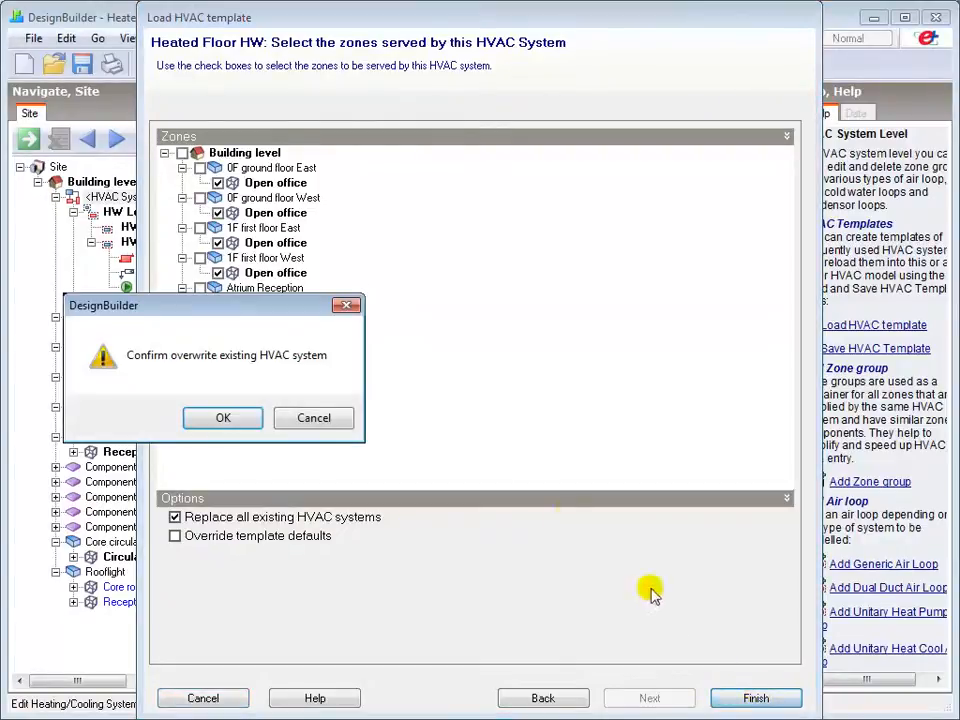
{"action": "left_click", "coordinate": [225, 418]}
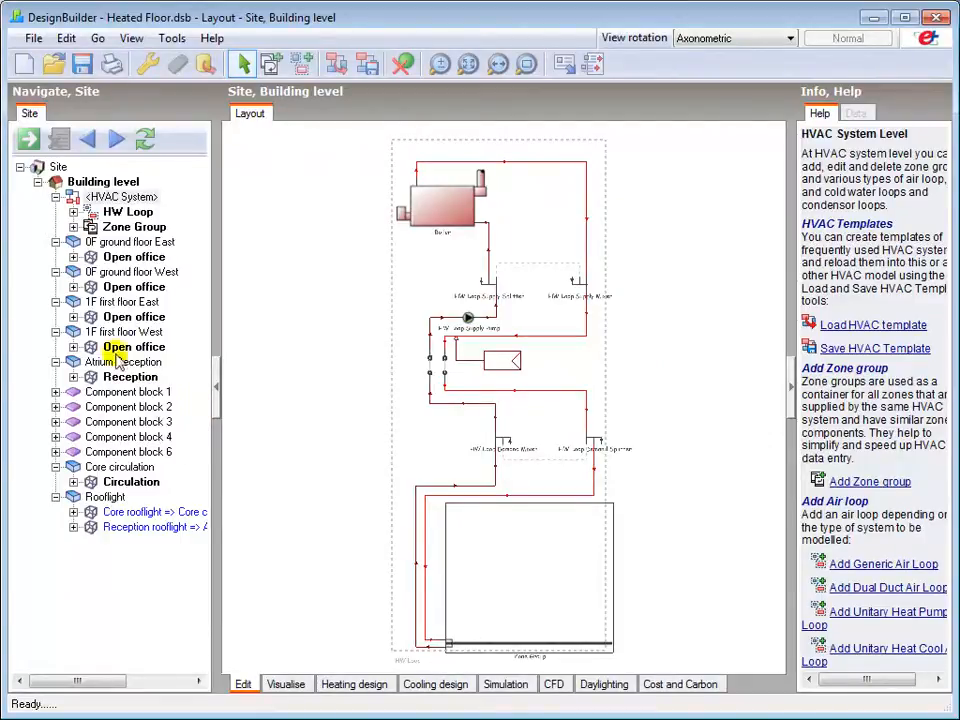
- Review the HVAC zone data of the ground floor East open office in the zone group, leaving the settings unedited
{"action": "left_click", "coordinate": [73, 227]}
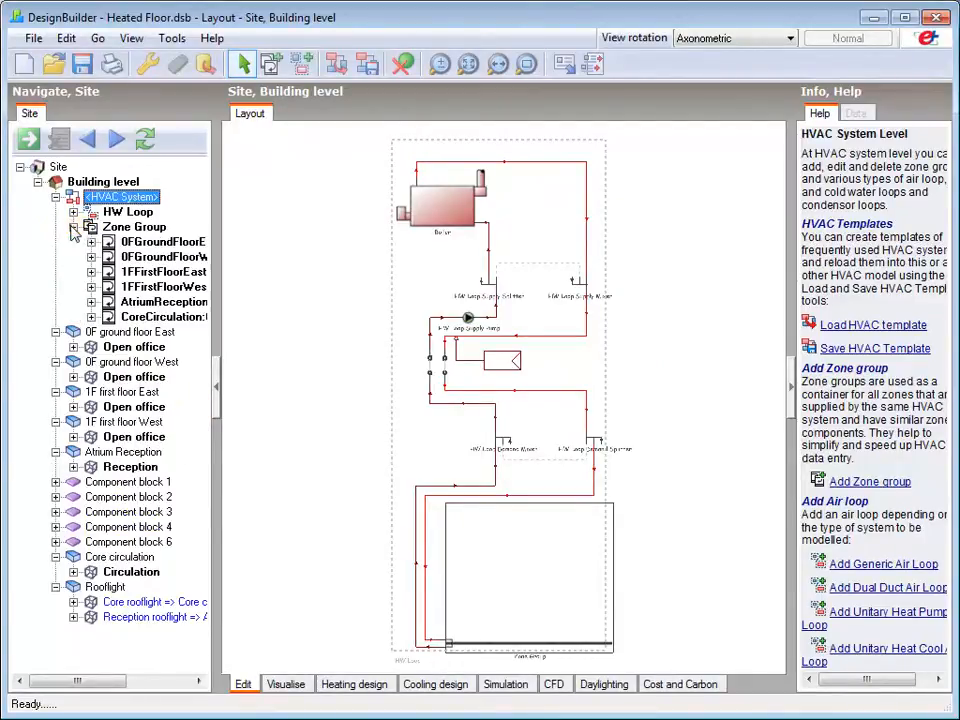
{"action": "left_click", "coordinate": [140, 242]}
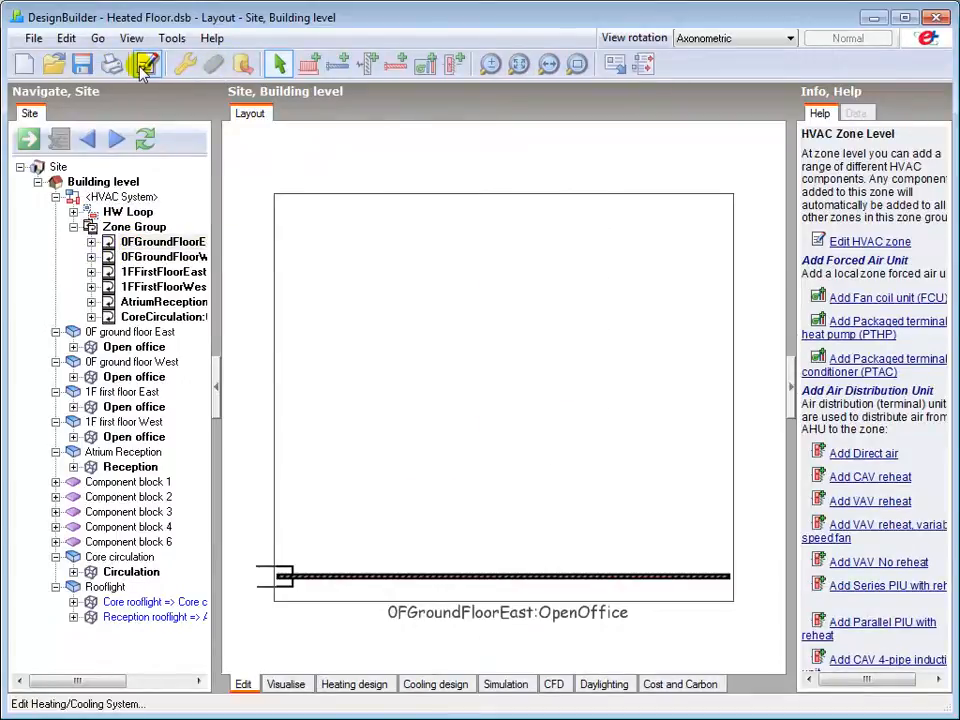
{"action": "left_click", "coordinate": [145, 63]}
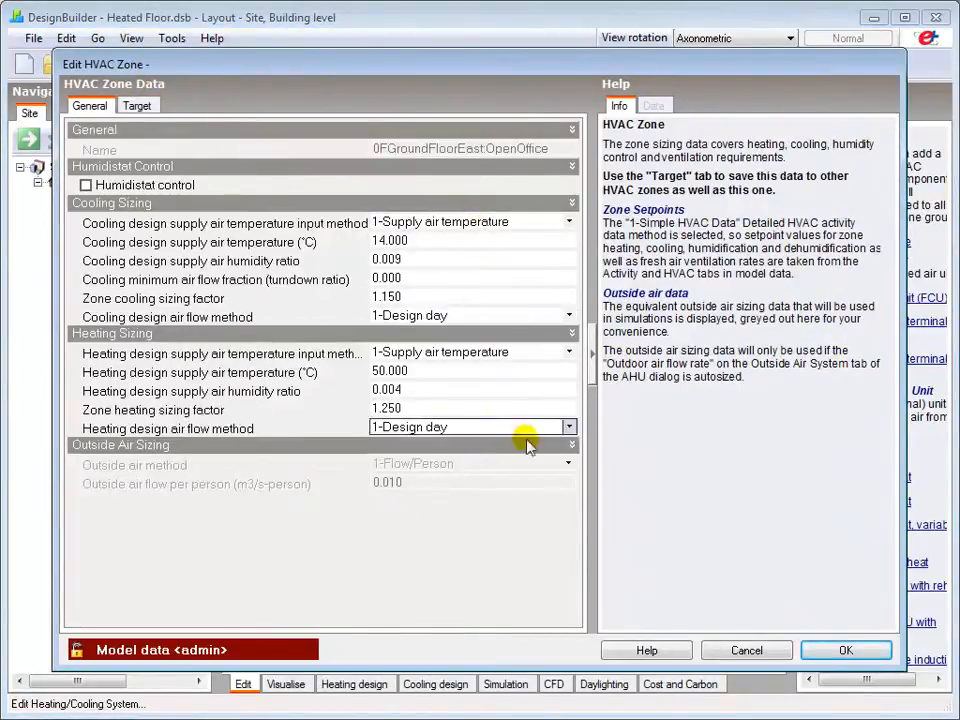
{"action": "left_click", "coordinate": [746, 652]}
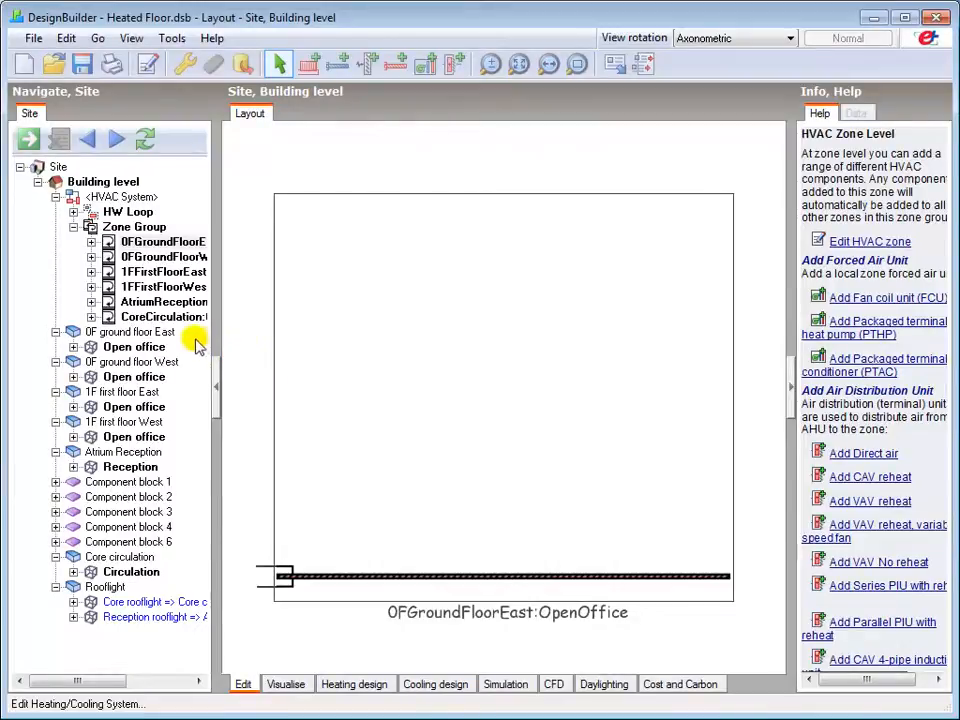
- Open the HW Loop's plant loop data and set the plant loop flow type to 2-Variable flow
{"action": "left_click", "coordinate": [127, 213]}
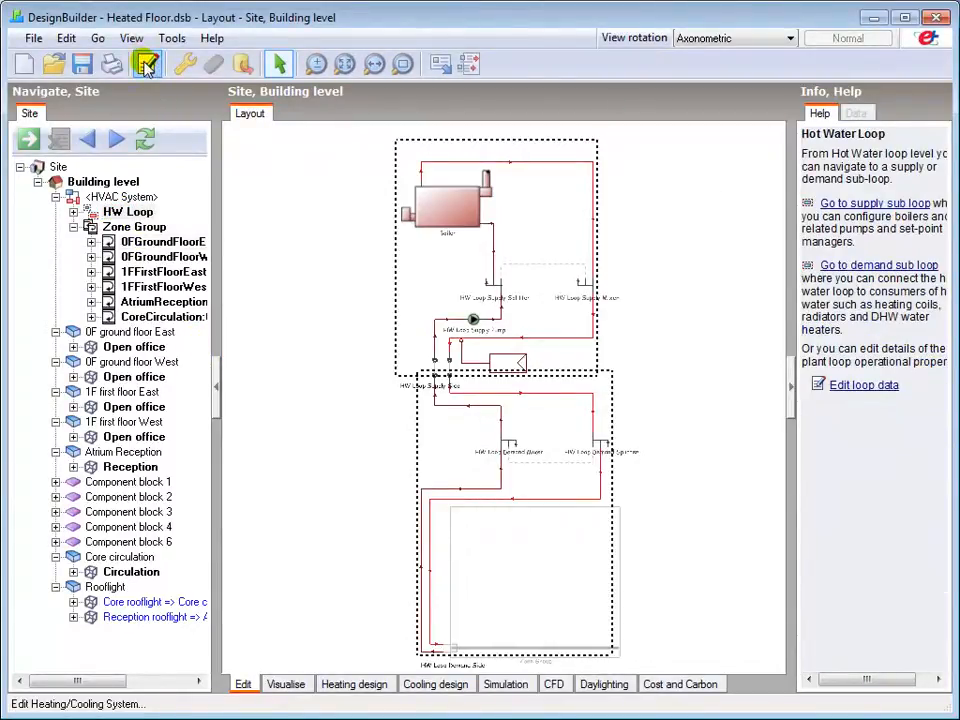
{"action": "left_click", "coordinate": [147, 66]}
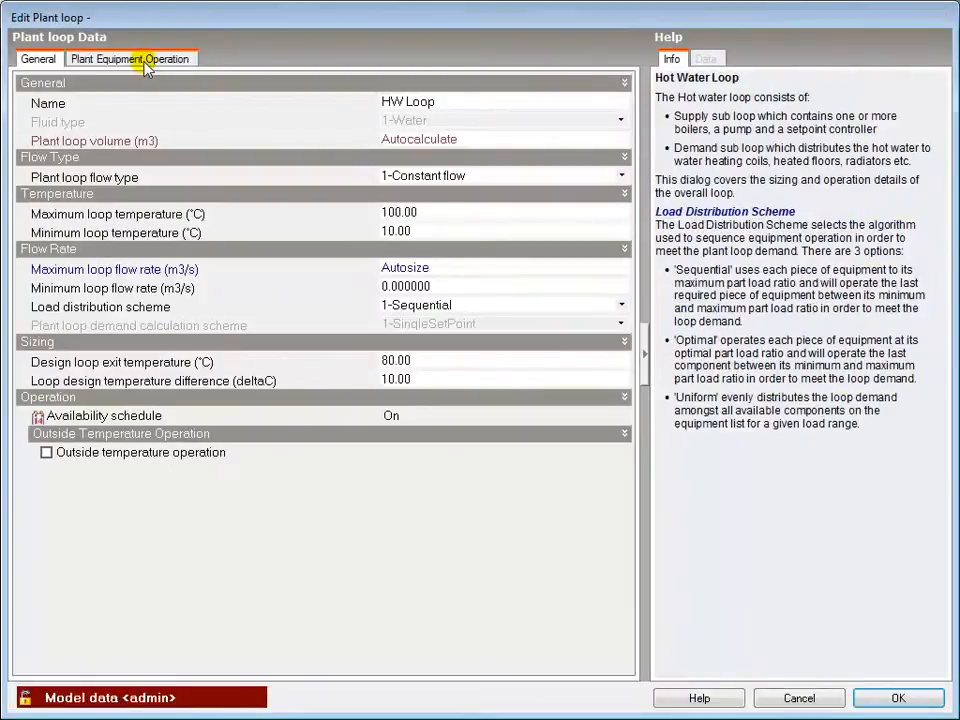
{"action": "left_click", "coordinate": [411, 176]}
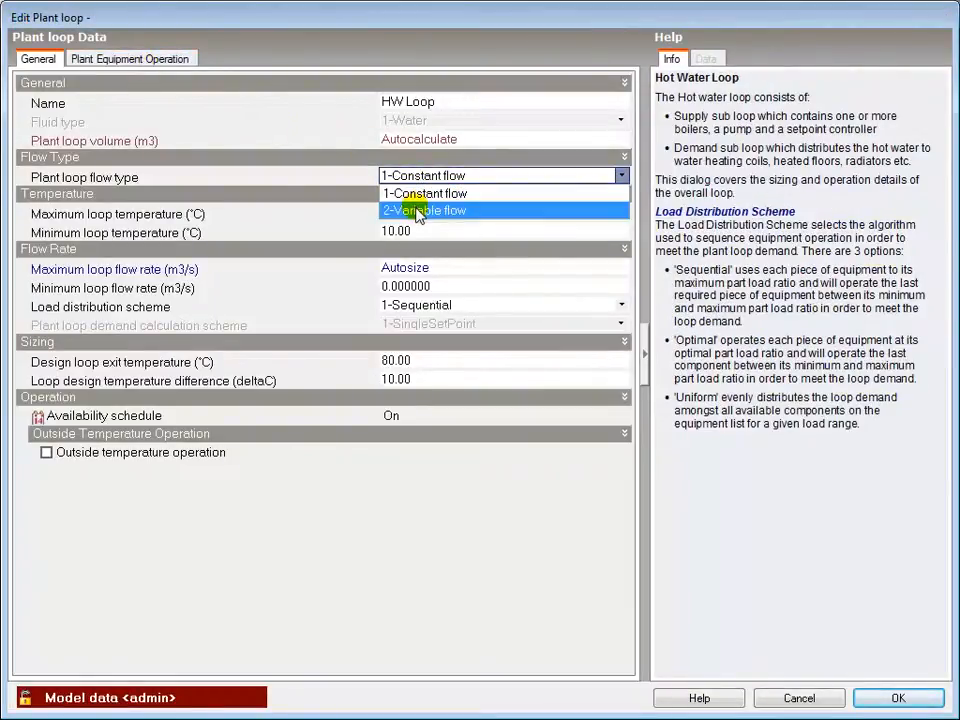
{"action": "left_click", "coordinate": [418, 211]}
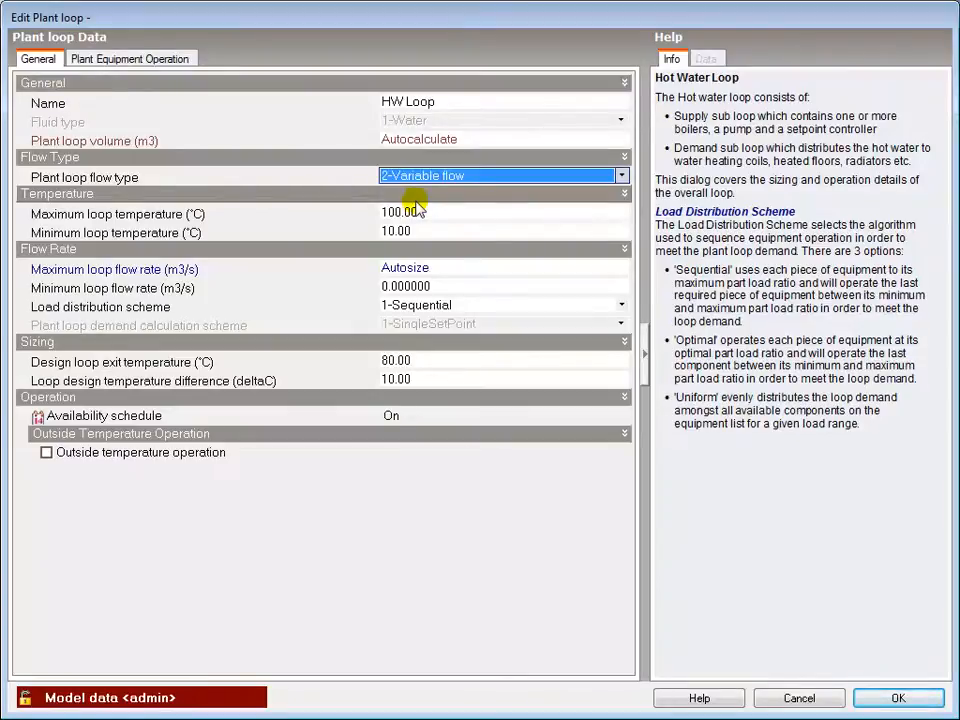
- Set the HW Loop's design loop exit temperature to 60 °C
{"action": "left_click", "coordinate": [386, 361]}
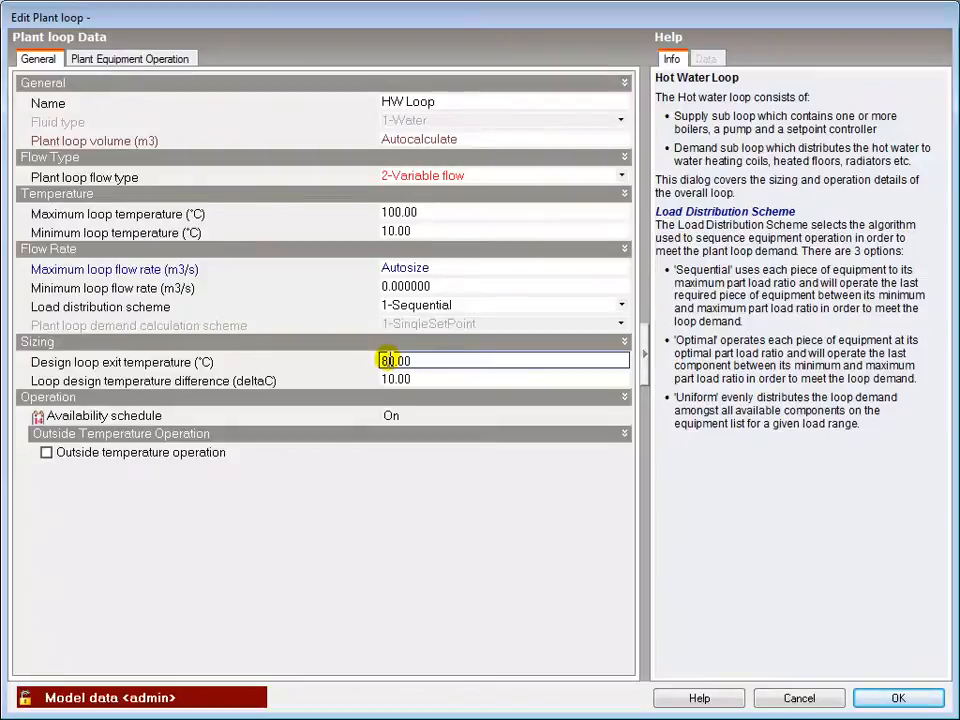
{"action": "key", "text": "BackSpace"}
{"action": "type", "text": "6"}
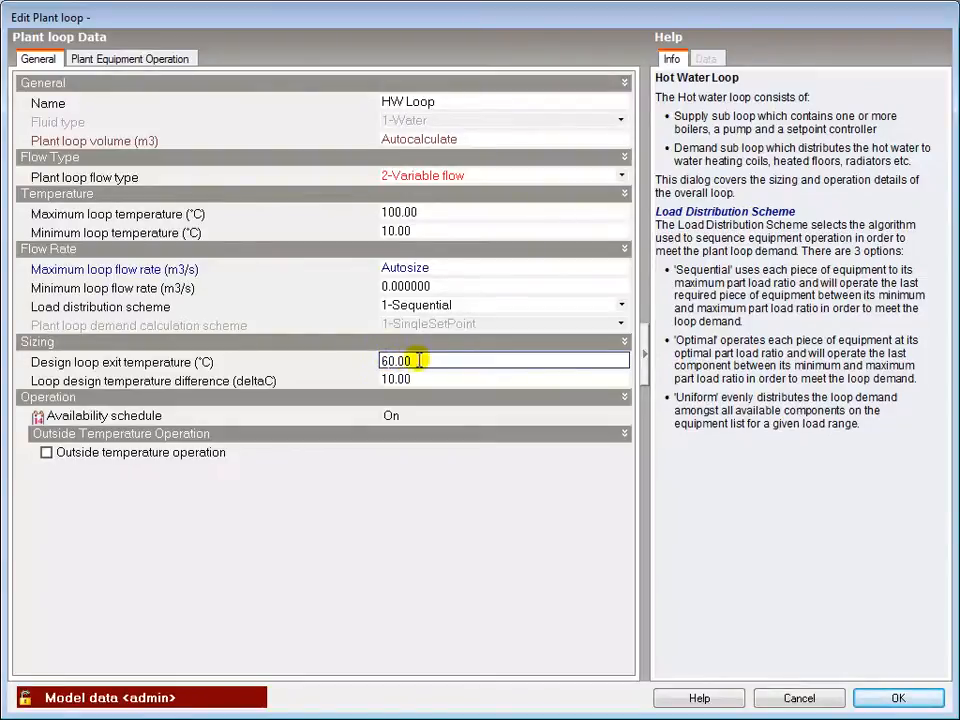
{"action": "left_click", "coordinate": [428, 363]}
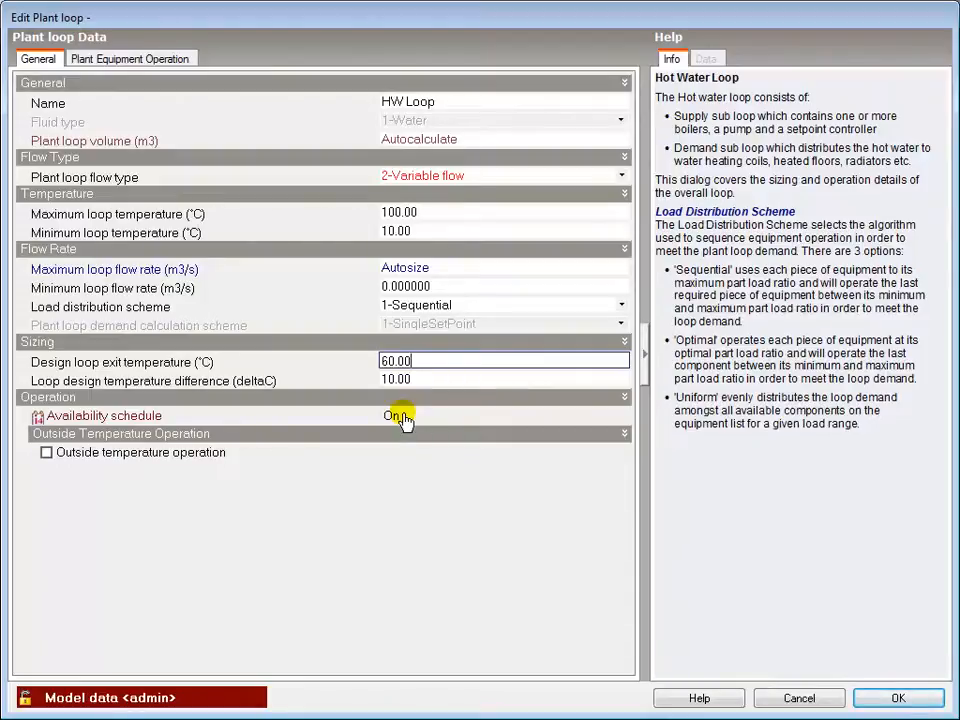
- Accept the plant loop settings and open the data of the boiler on the HW Loop's supply side
{"action": "left_click", "coordinate": [893, 700]}
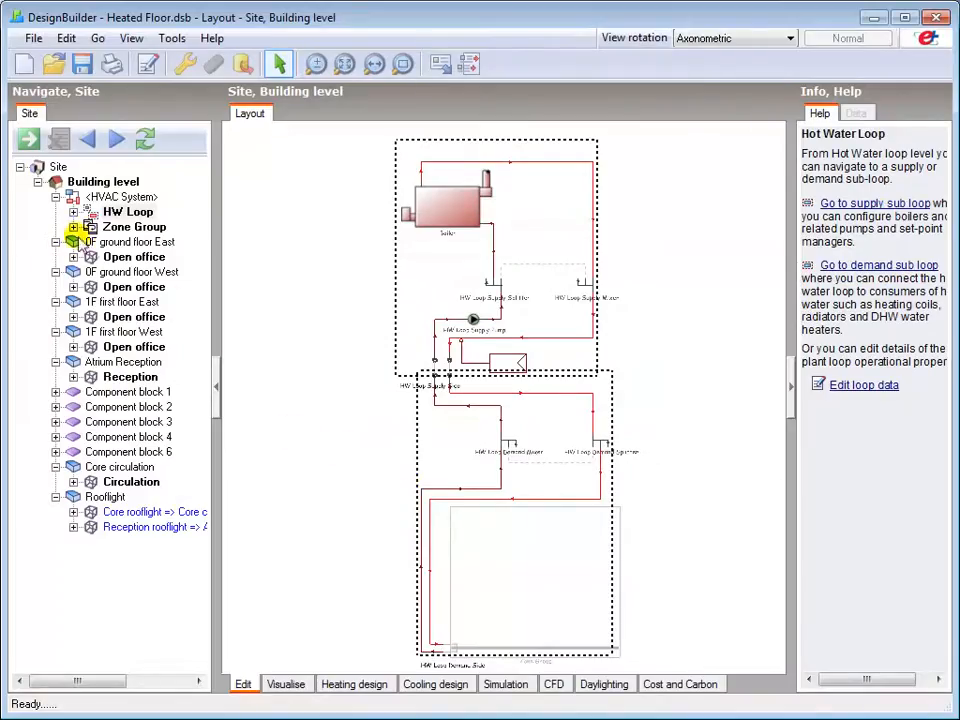
{"action": "left_click", "coordinate": [74, 212]}
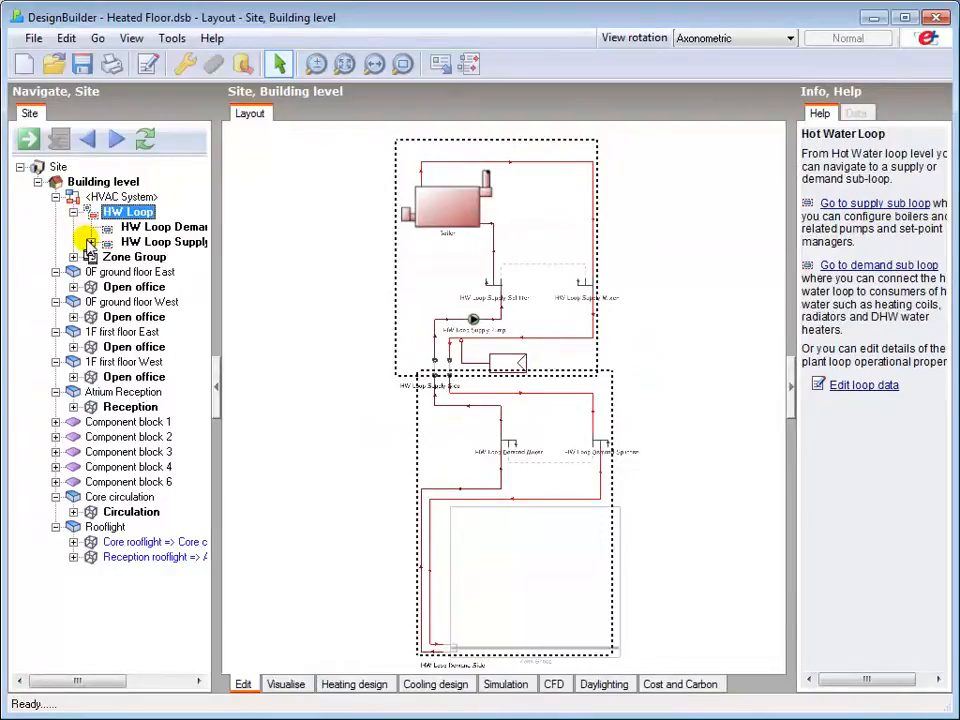
{"action": "left_click", "coordinate": [91, 243]}
{"action": "left_click", "coordinate": [143, 258]}
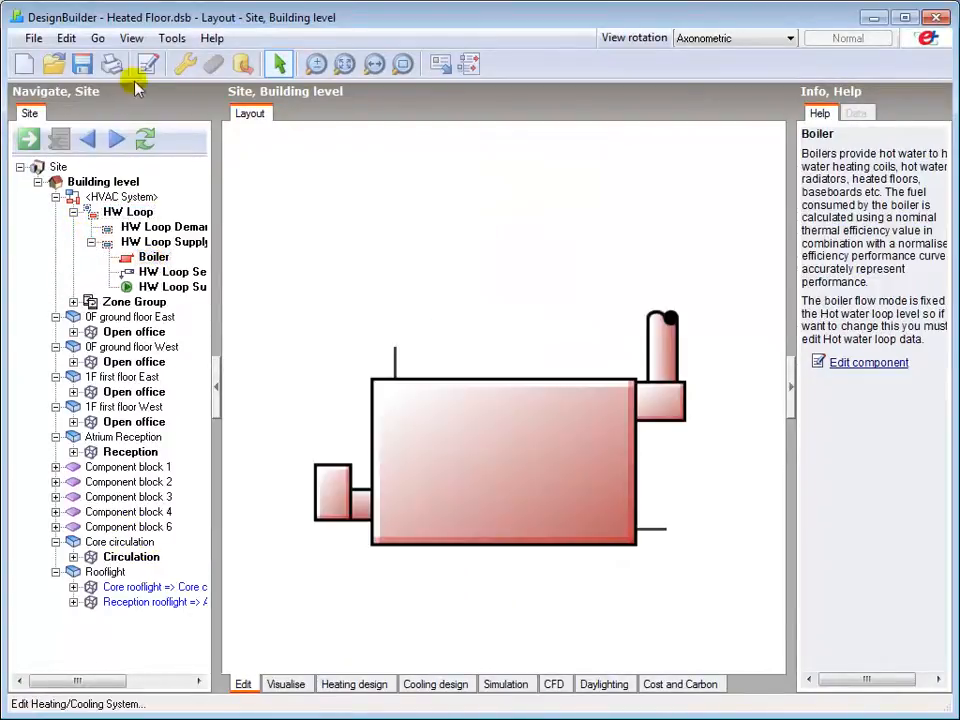
{"action": "left_click", "coordinate": [148, 64]}
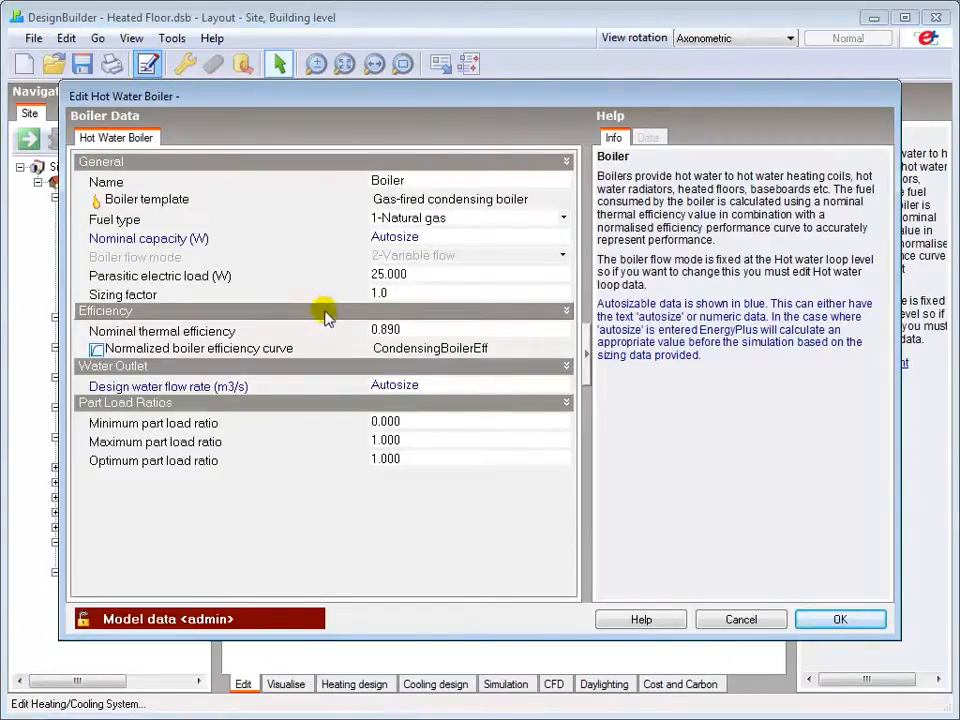
- Set the boiler's nominal thermal efficiency to 0.90 and accept the boiler data
{"action": "left_click", "coordinate": [381, 329]}
{"action": "left_click", "coordinate": [388, 330]}
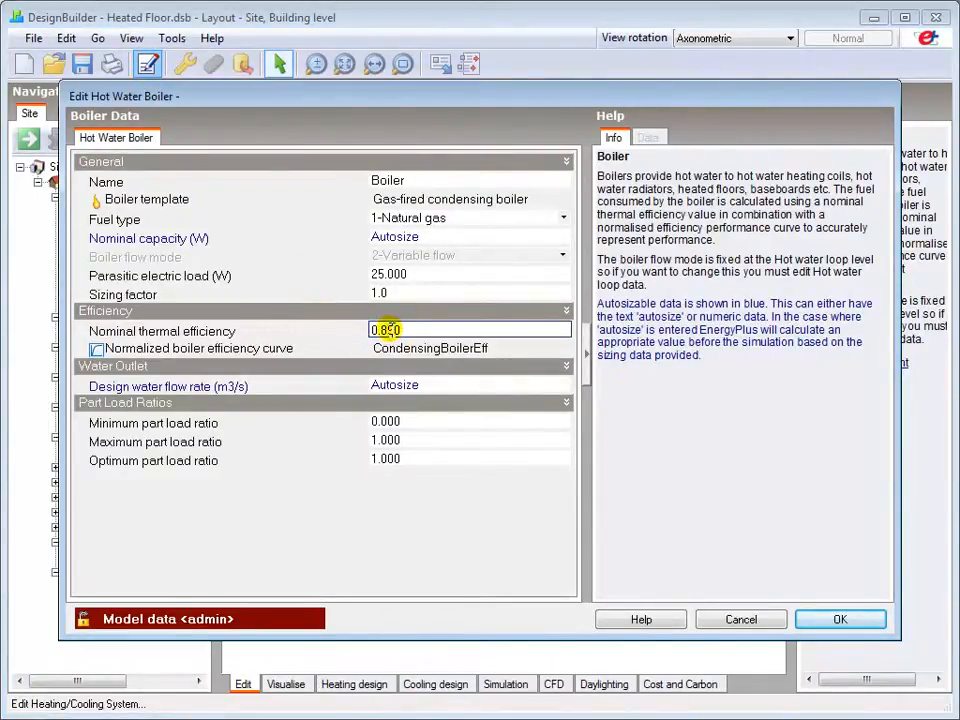
{"action": "key", "text": "BackSpace"}
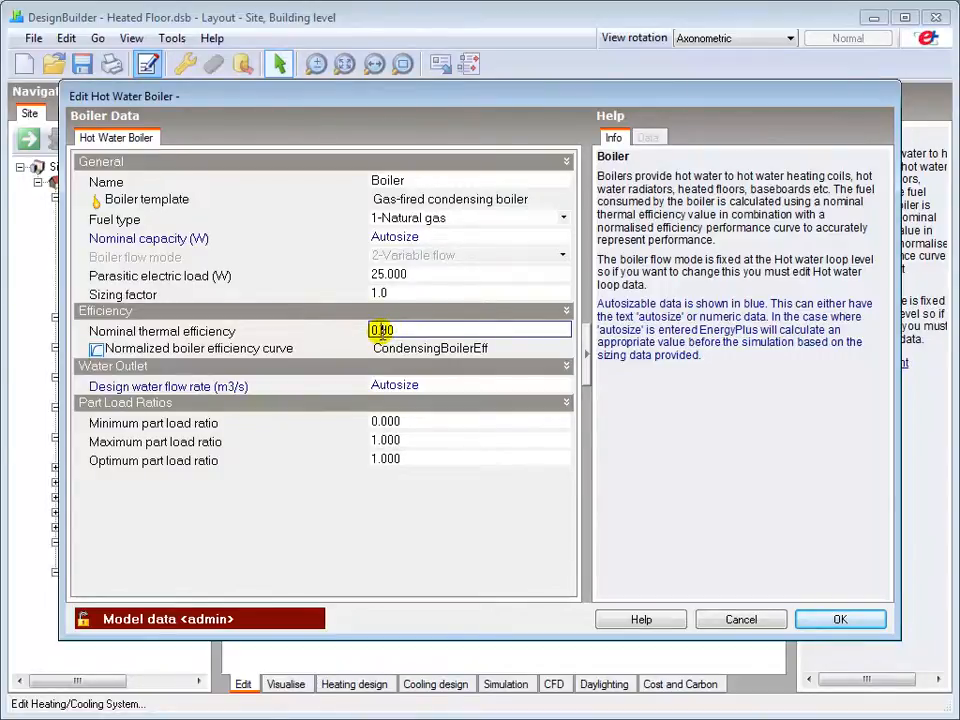
{"action": "left_click", "coordinate": [403, 437]}
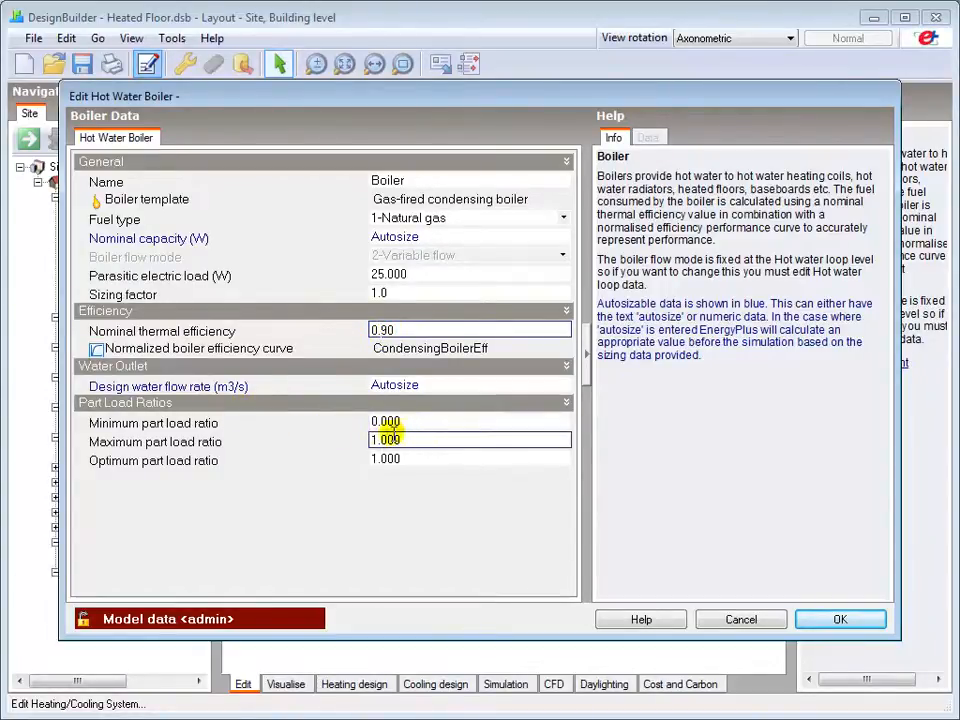
{"action": "left_click", "coordinate": [380, 421]}
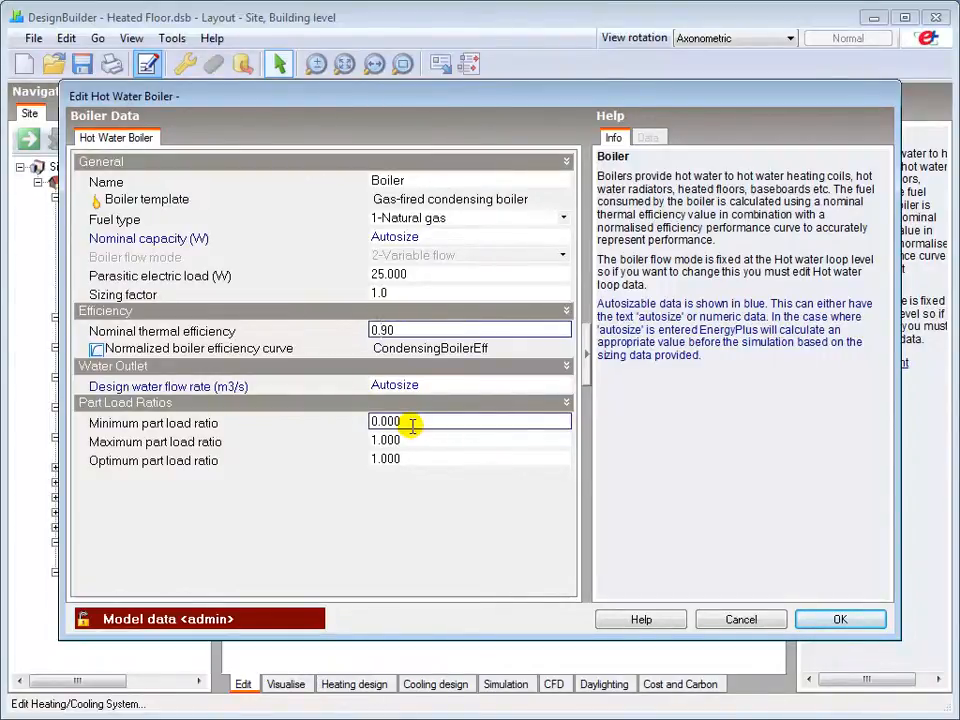
{"action": "left_click", "coordinate": [417, 440]}
{"action": "left_click", "coordinate": [378, 460]}
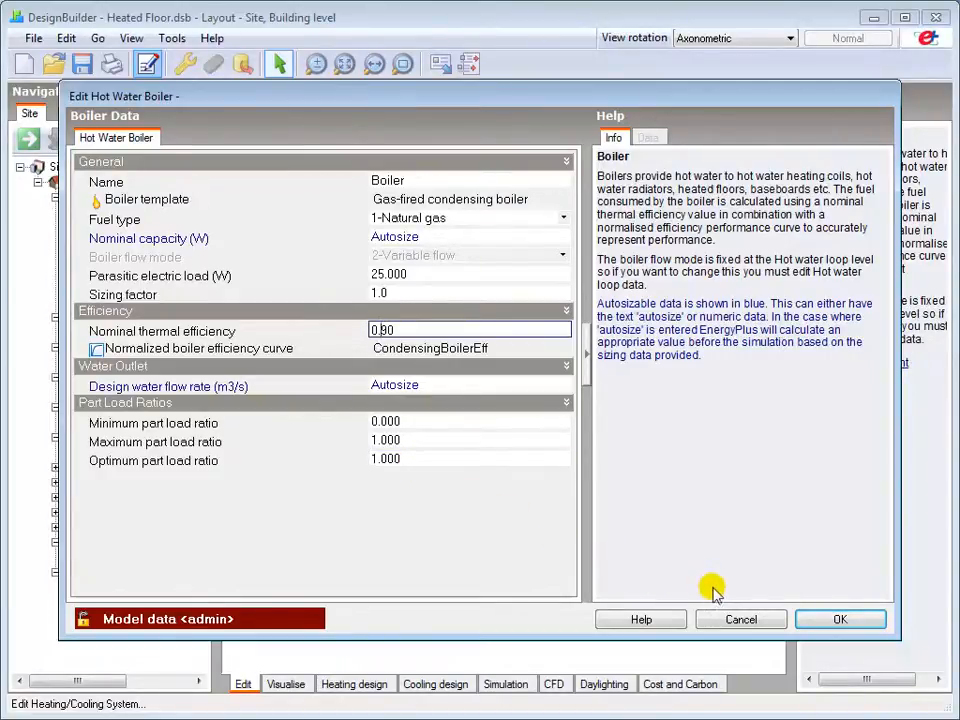
{"action": "left_click", "coordinate": [838, 620]}
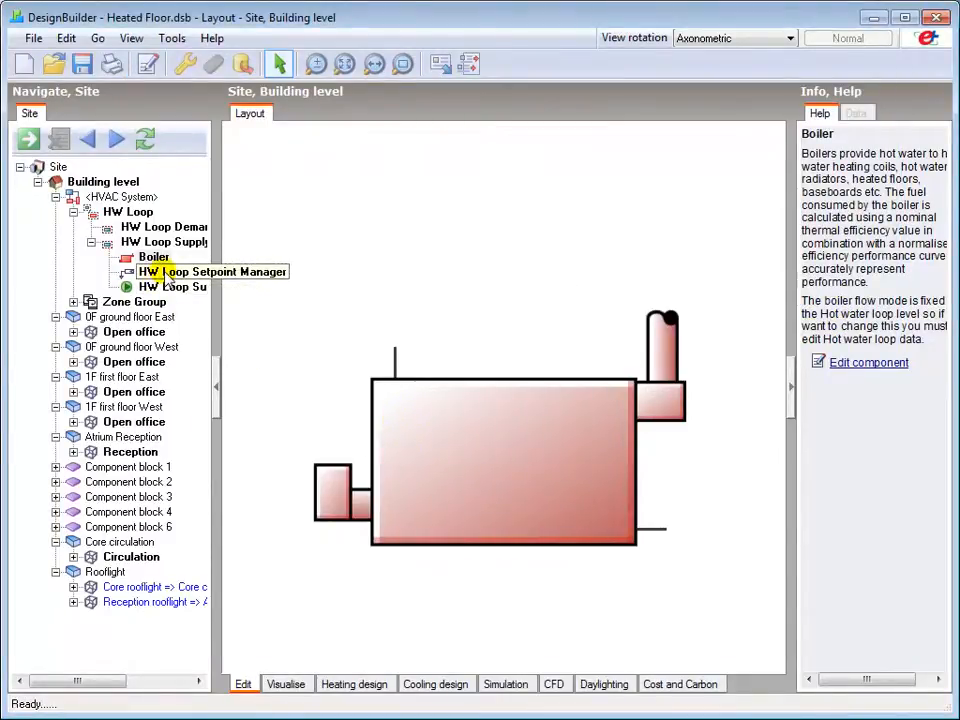
- Open the HW Loop Setpoint Manager's data and change its type to 10-Outdoor air reset
{"action": "left_click", "coordinate": [135, 272]}
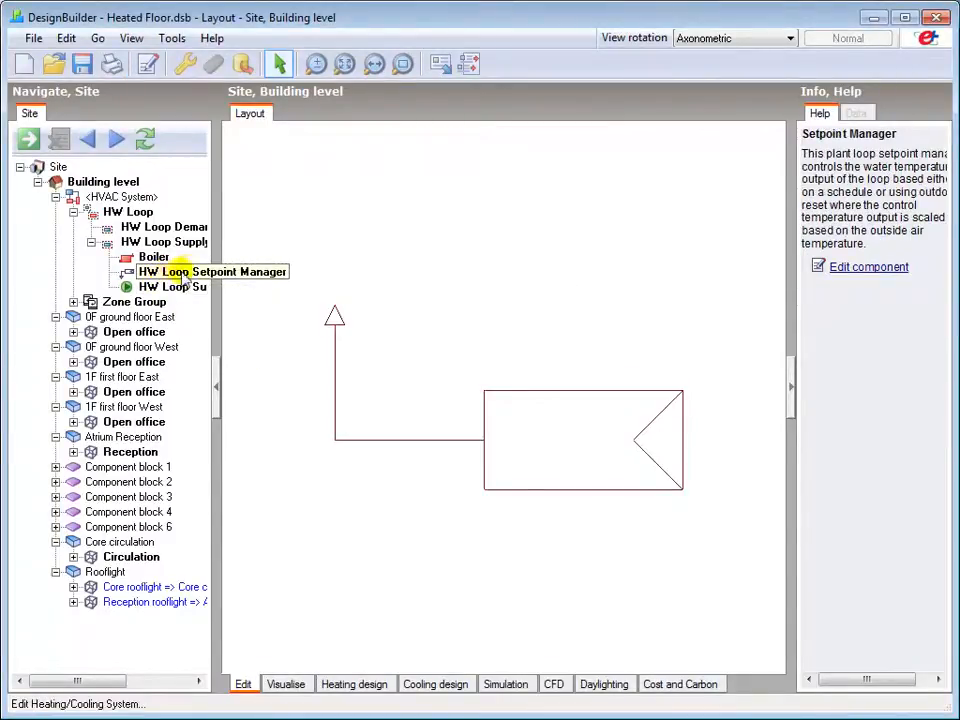
{"action": "left_click", "coordinate": [147, 64]}
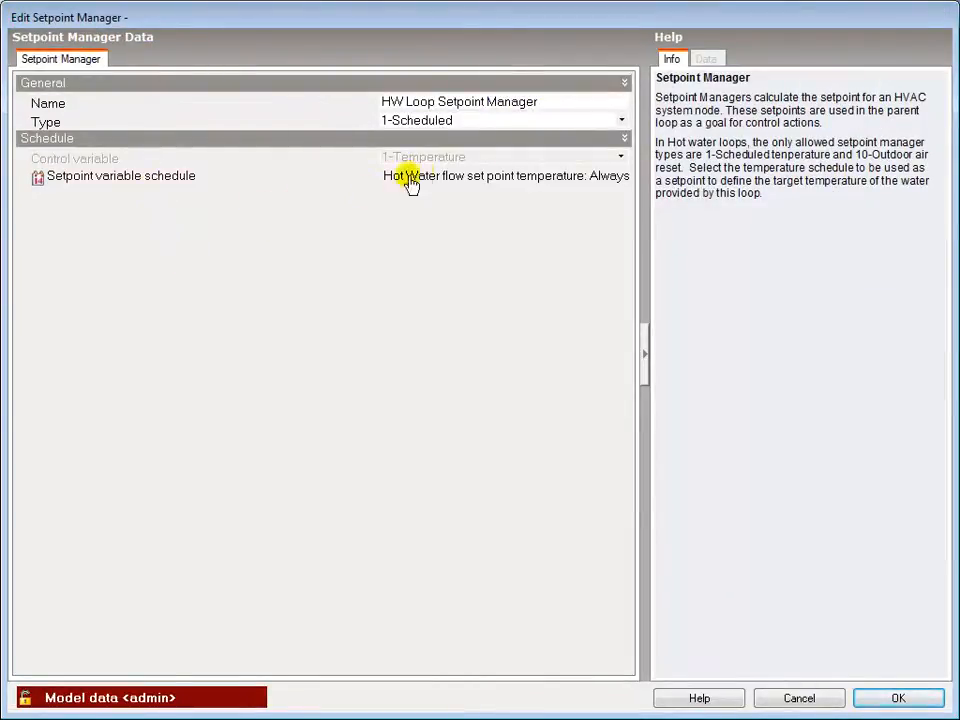
{"action": "left_click", "coordinate": [565, 121]}
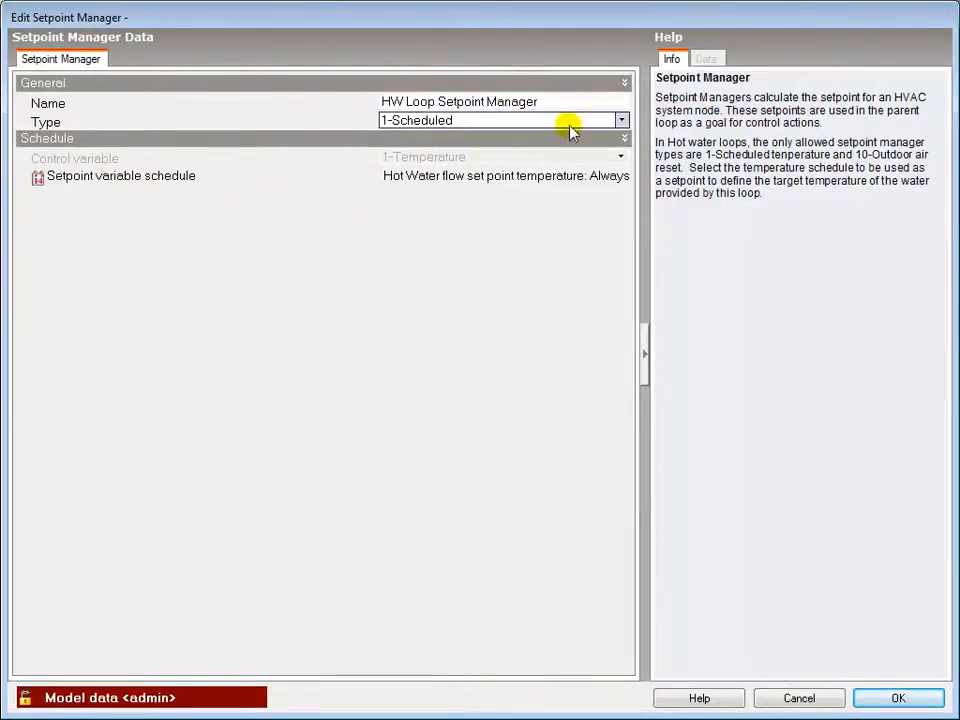
{"action": "left_click", "coordinate": [622, 121]}
{"action": "left_click", "coordinate": [507, 157]}
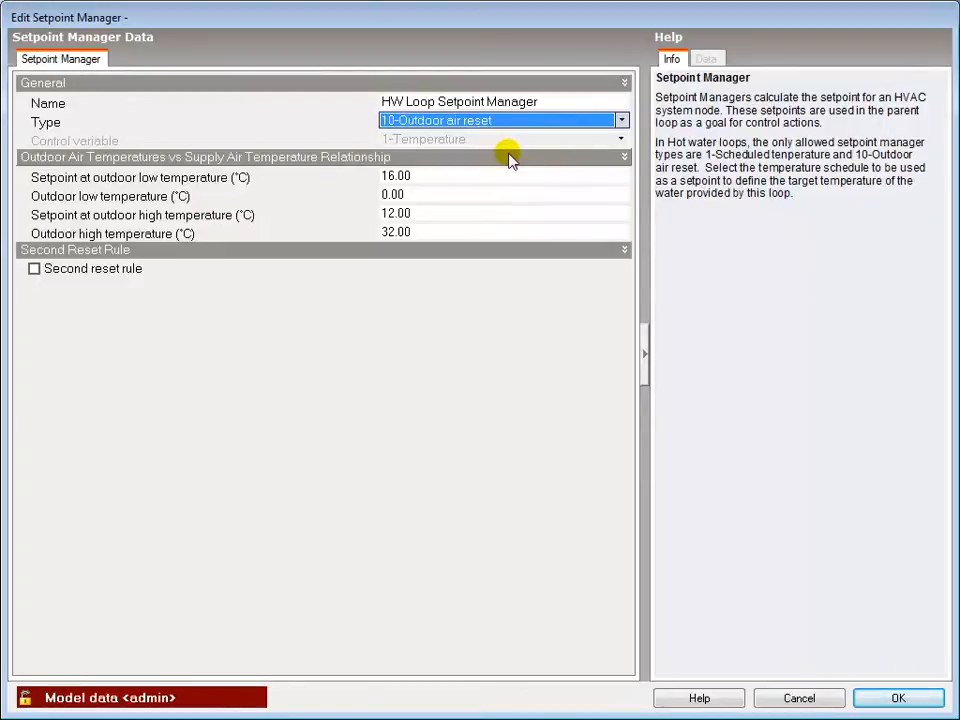
- Set the setpoint at outdoor low temperature to 60 °C and the outdoor low temperature to -3 °C
{"action": "left_click", "coordinate": [388, 193]}
{"action": "left_click", "coordinate": [420, 177]}
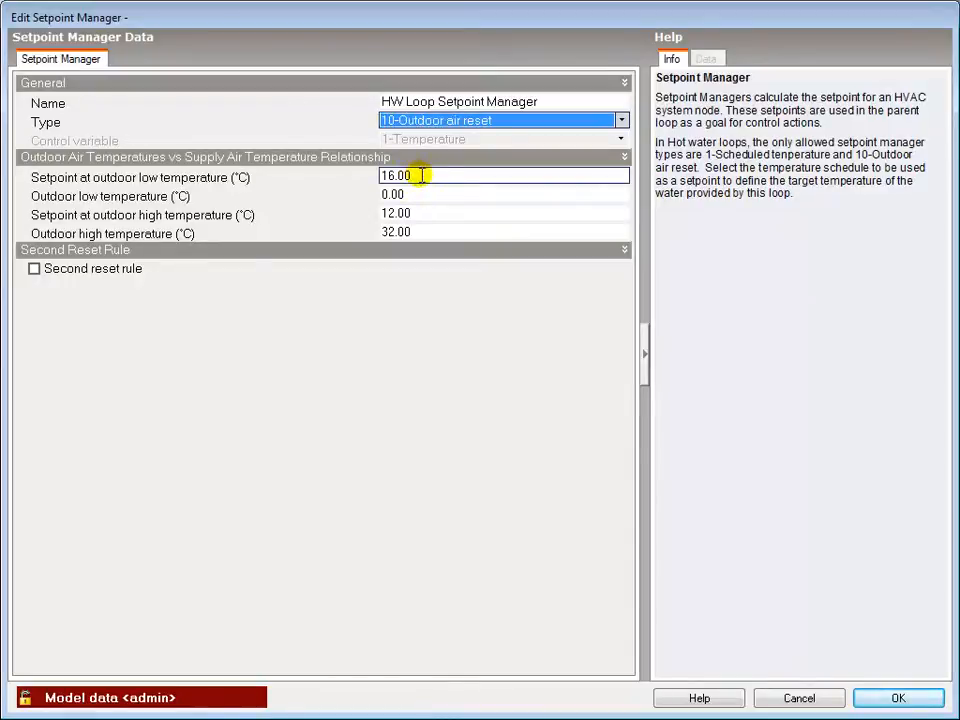
{"action": "left_click_drag", "start_coordinate": [420, 177], "coordinate": [356, 180]}
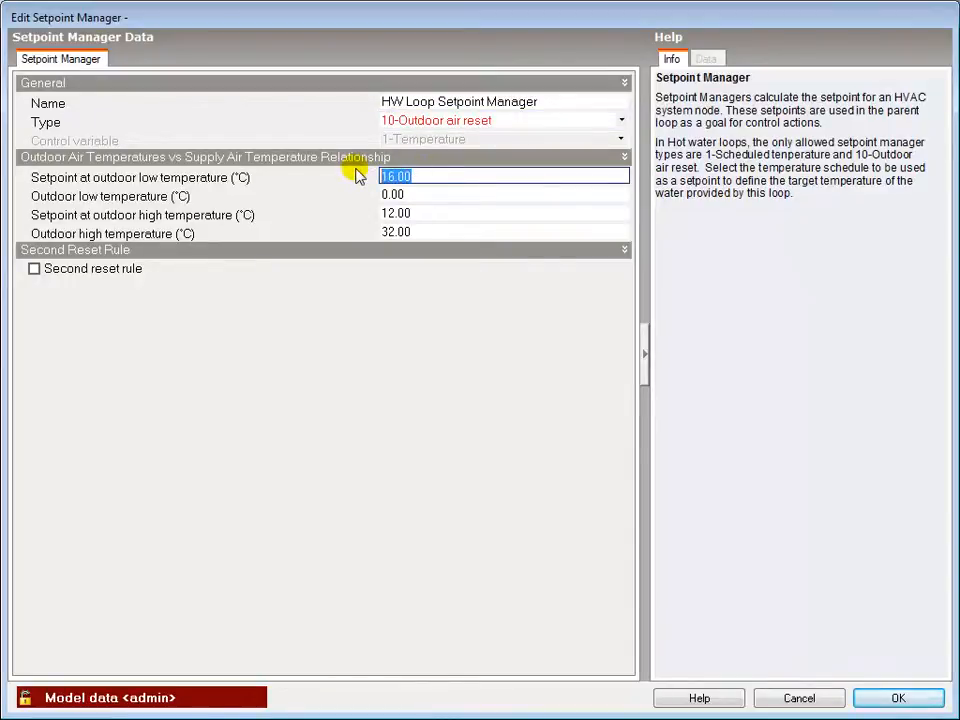
{"action": "type", "text": "60"}
{"action": "left_click", "coordinate": [358, 194]}
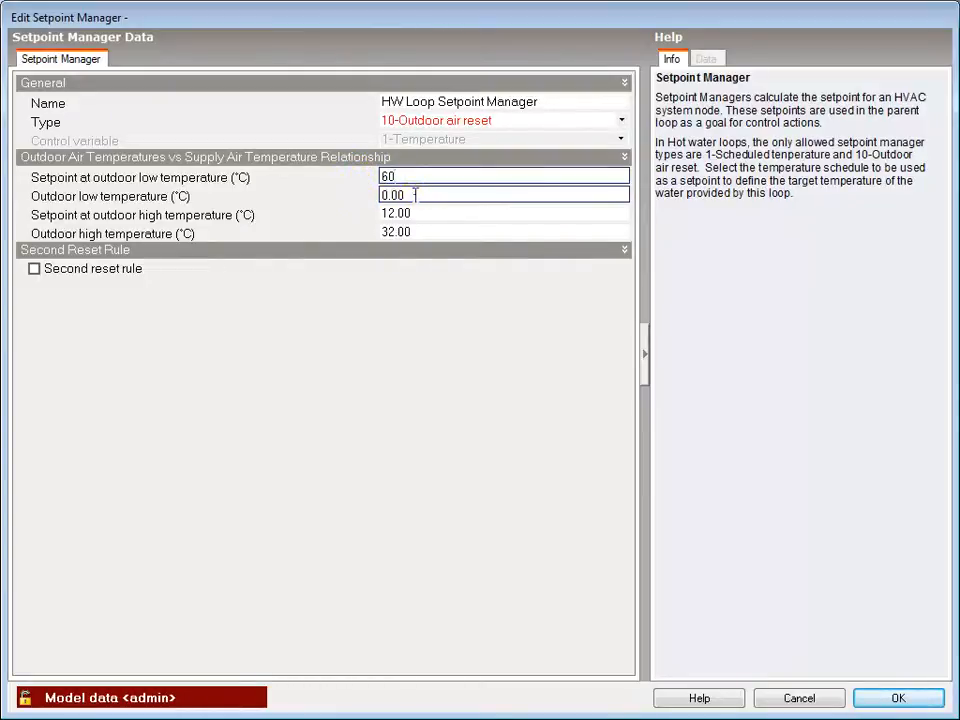
{"action": "left_click_drag", "start_coordinate": [415, 195], "coordinate": [354, 195]}
{"action": "type", "text": "-3"}
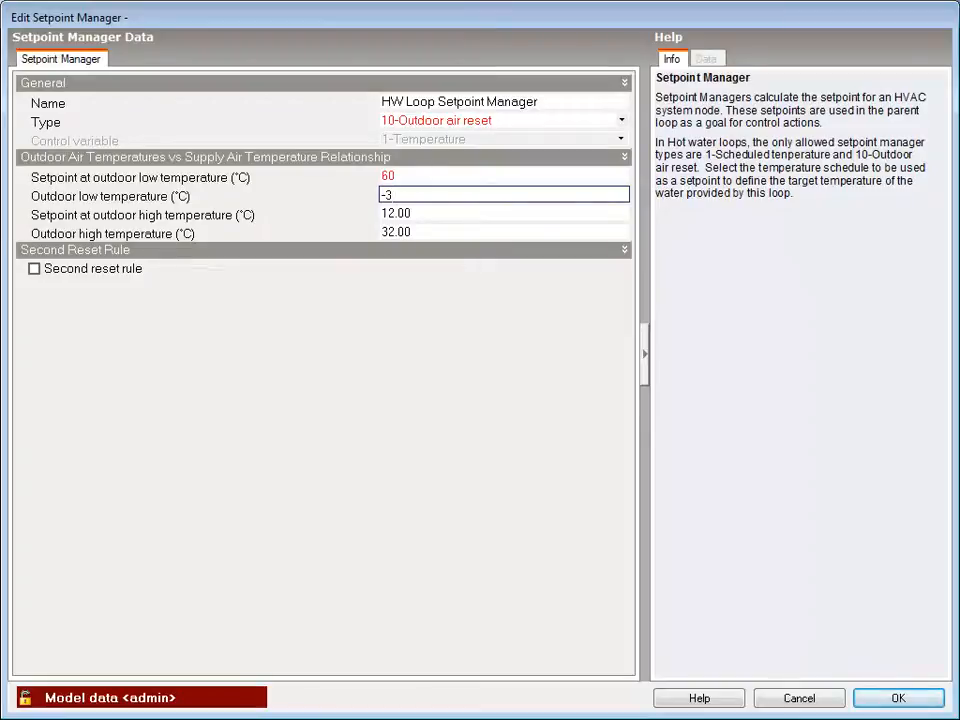
- Set the setpoint at outdoor high temperature to 30 °C and the outdoor high temperature to 21 °C, and accept the setpoint manager data
{"action": "left_click", "coordinate": [419, 214]}
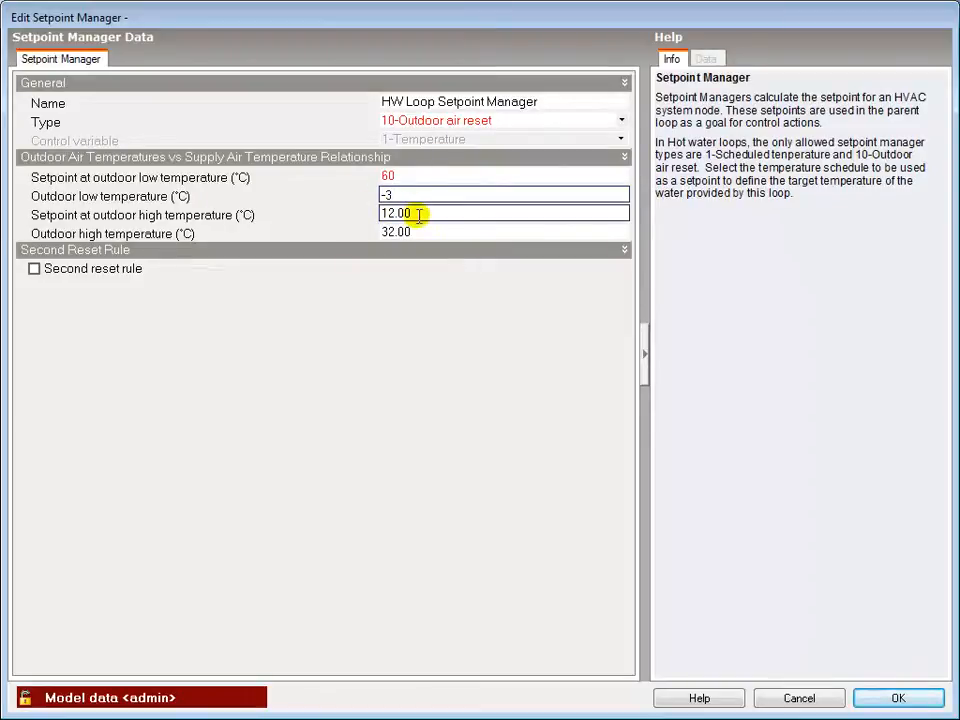
{"action": "left_click_drag", "start_coordinate": [419, 214], "coordinate": [343, 212]}
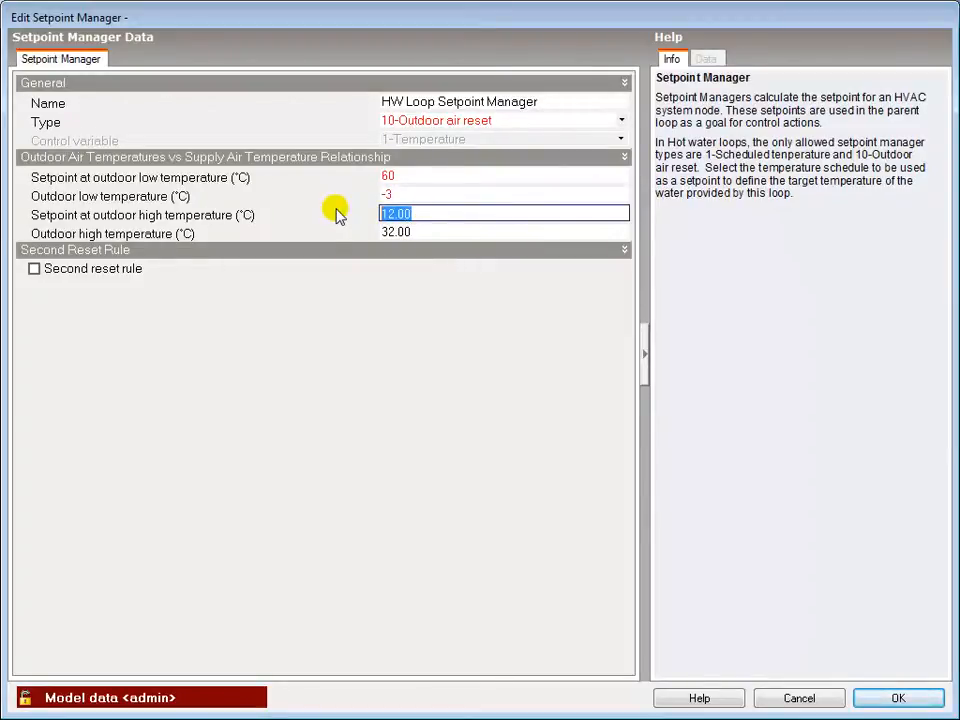
{"action": "type", "text": "30"}
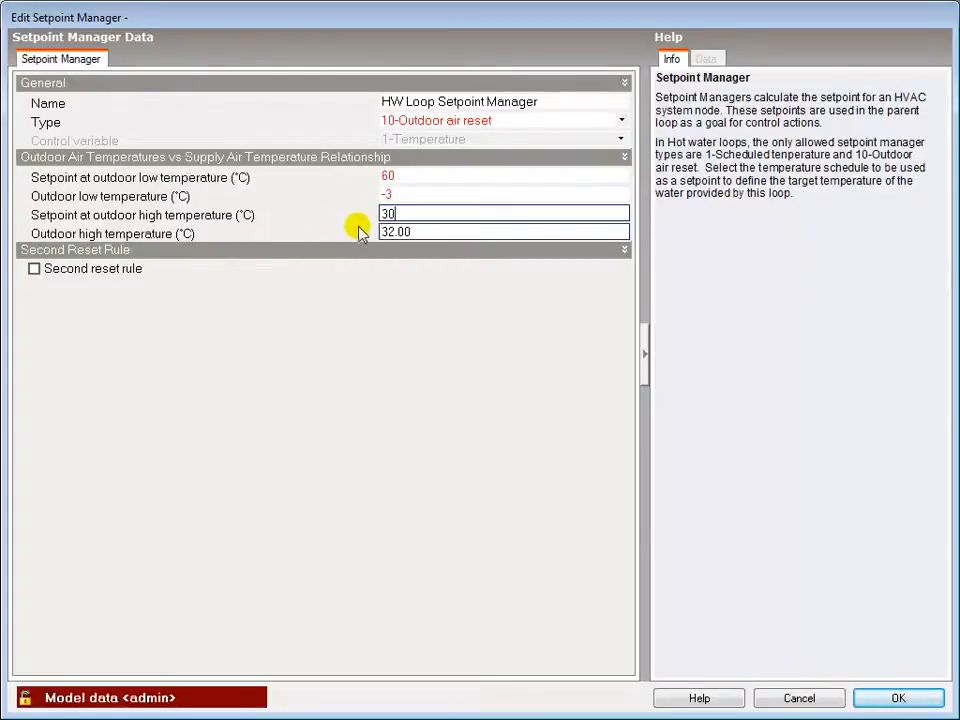
{"action": "left_click_drag", "start_coordinate": [422, 231], "coordinate": [351, 228]}
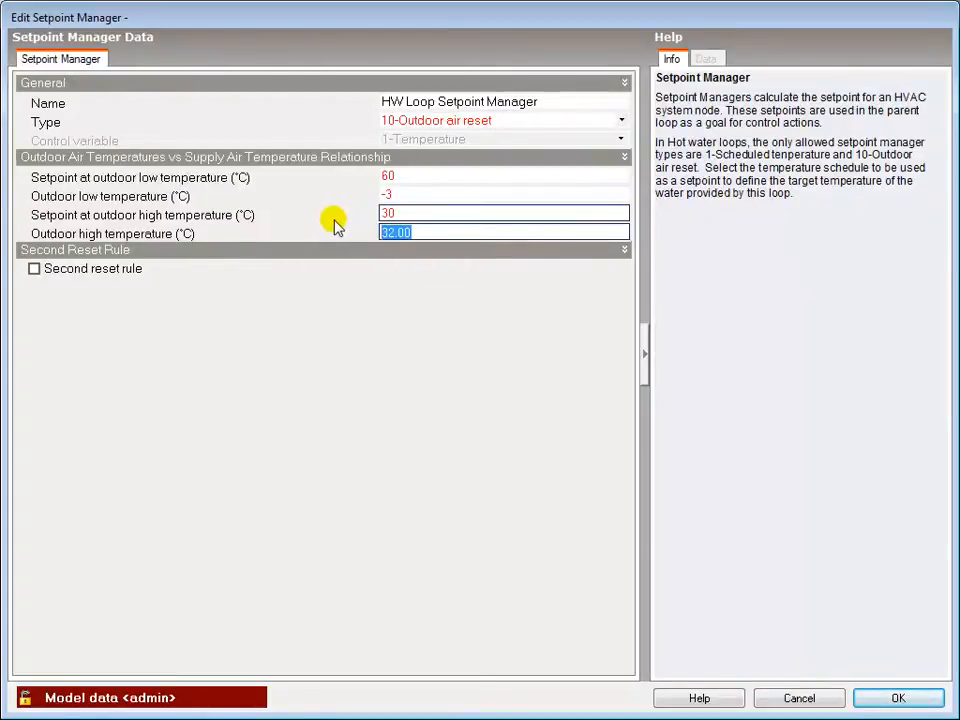
{"action": "type", "text": "21"}
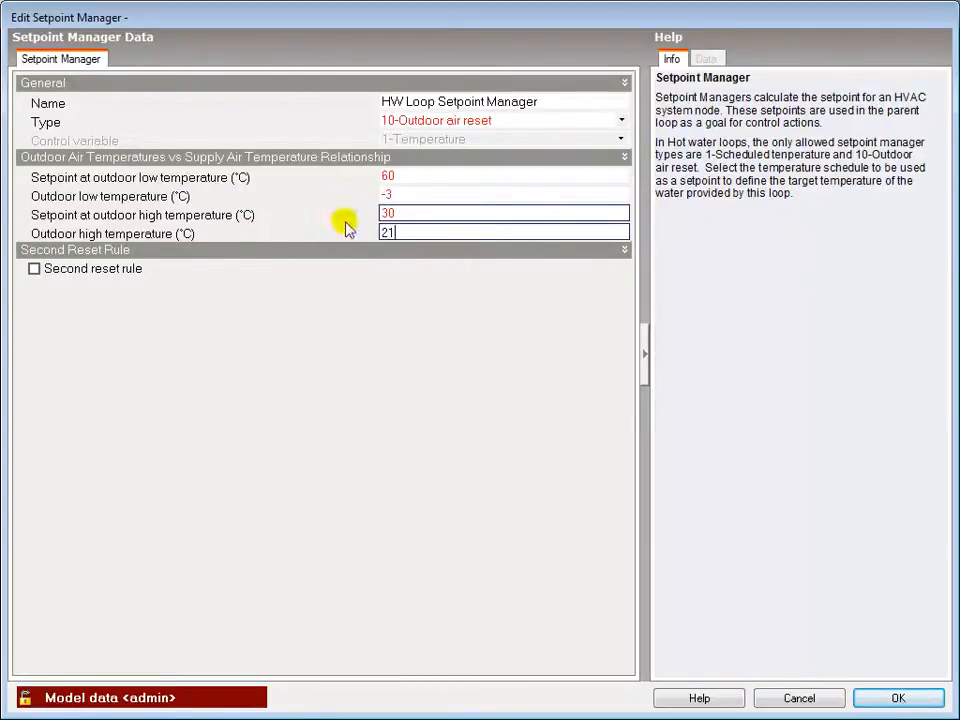
{"action": "left_click", "coordinate": [396, 214]}
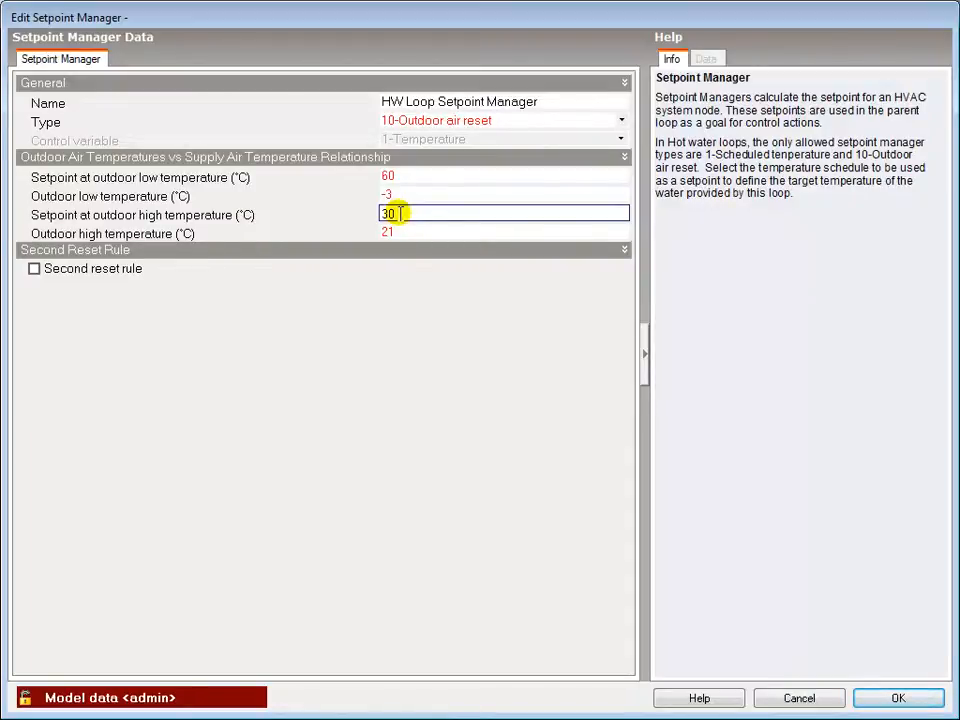
{"action": "left_click", "coordinate": [897, 700]}
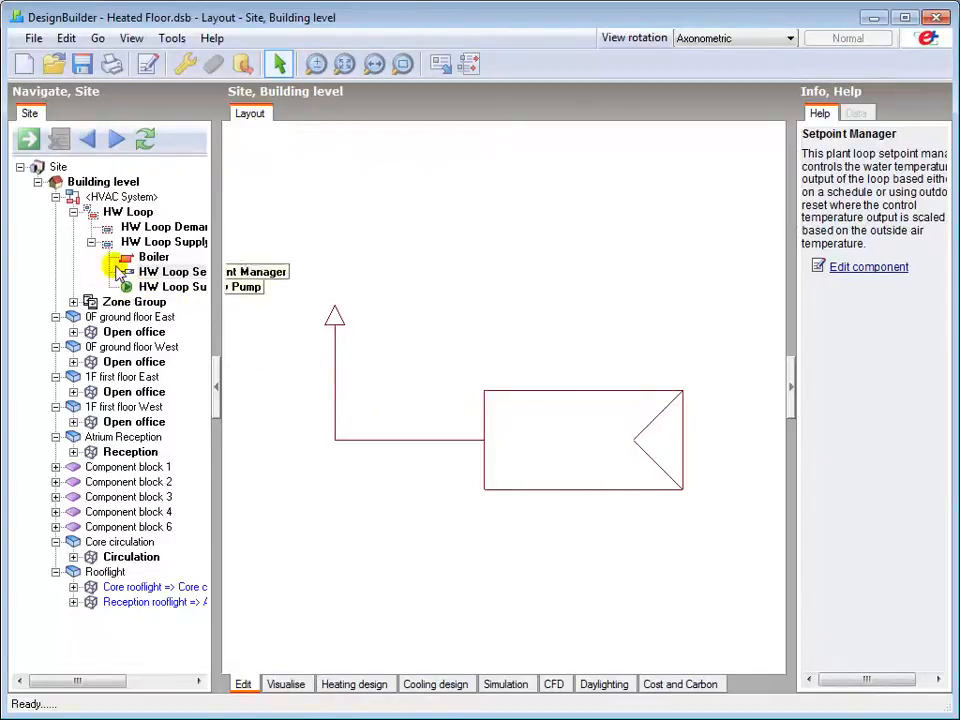
- Open the heated floor data of the ground floor East open office in the zone group
{"action": "left_click", "coordinate": [73, 301]}
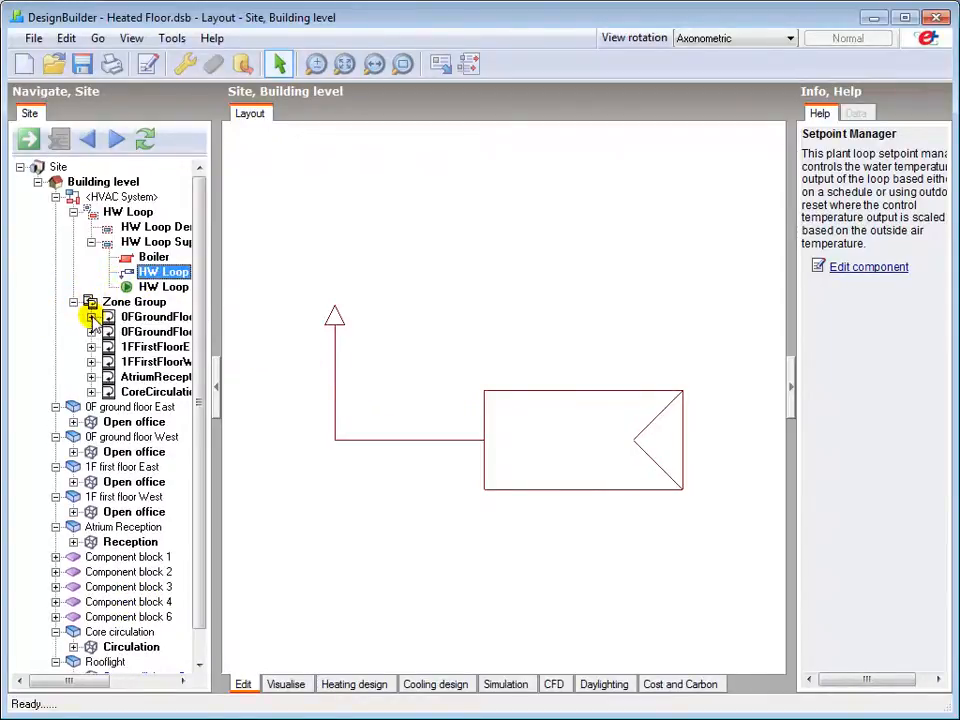
{"action": "left_click", "coordinate": [91, 317]}
{"action": "left_click", "coordinate": [160, 332]}
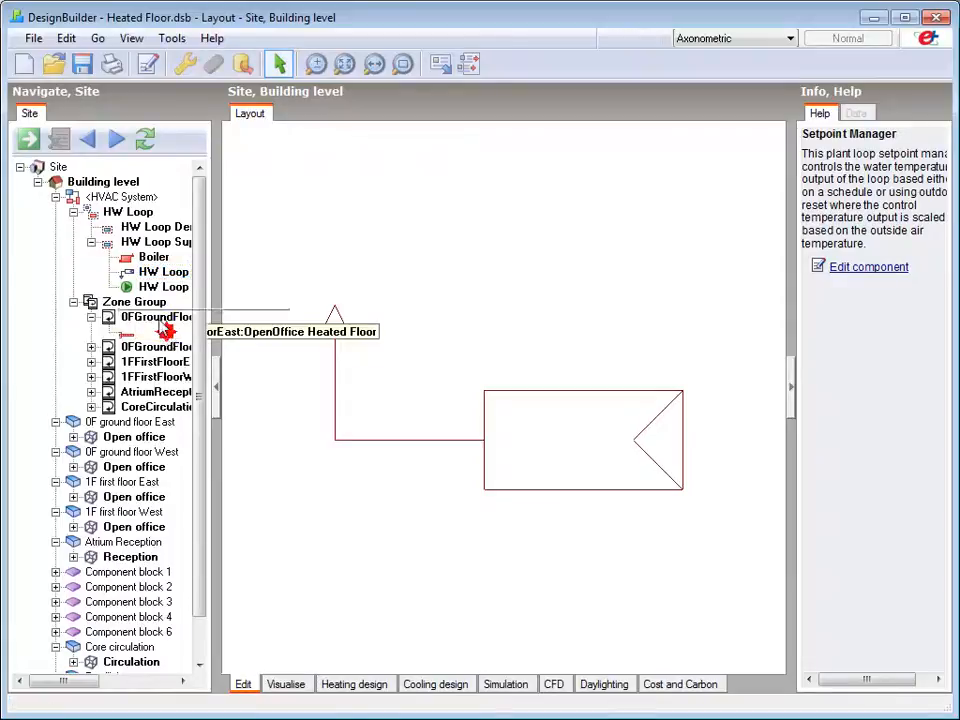
{"action": "left_click", "coordinate": [147, 63]}
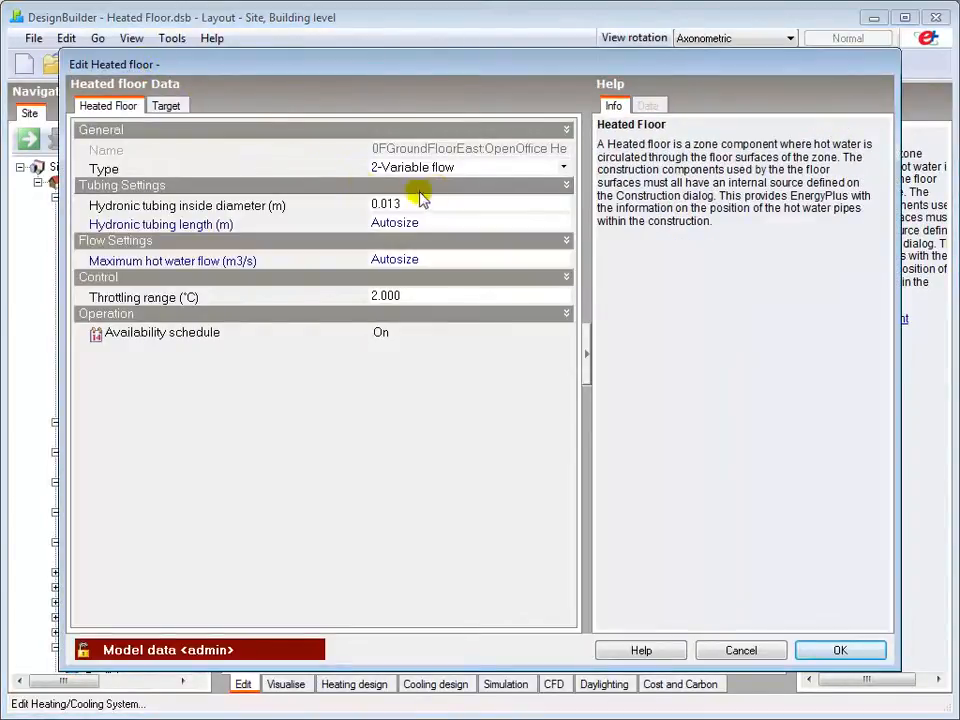
- Try the 1-Constant flow type for the heated floor
{"action": "left_click", "coordinate": [563, 167]}
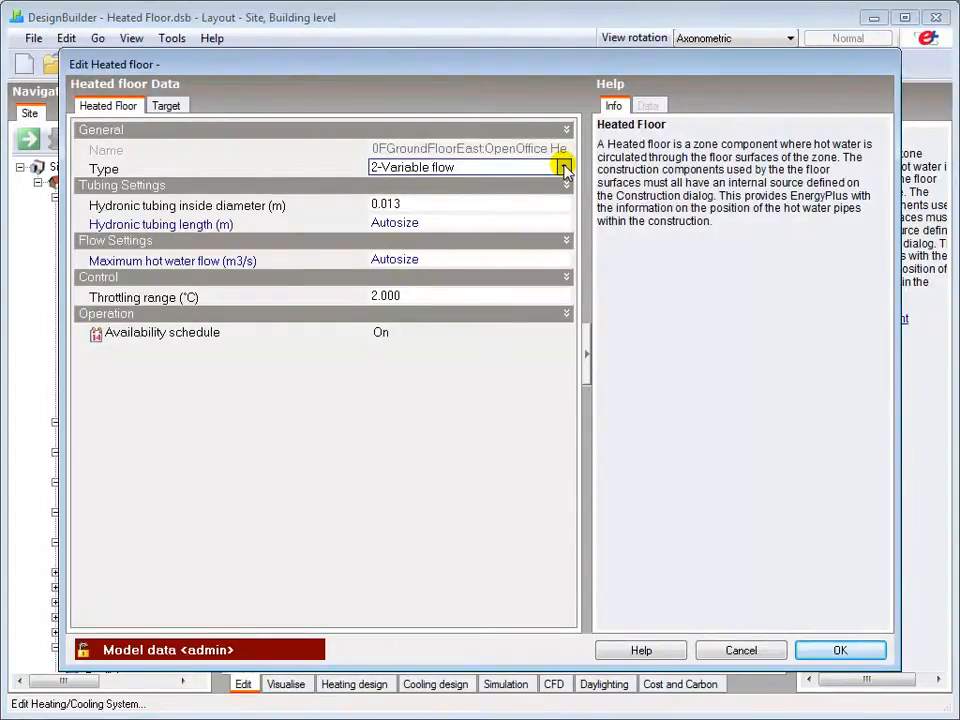
{"action": "left_click", "coordinate": [564, 168]}
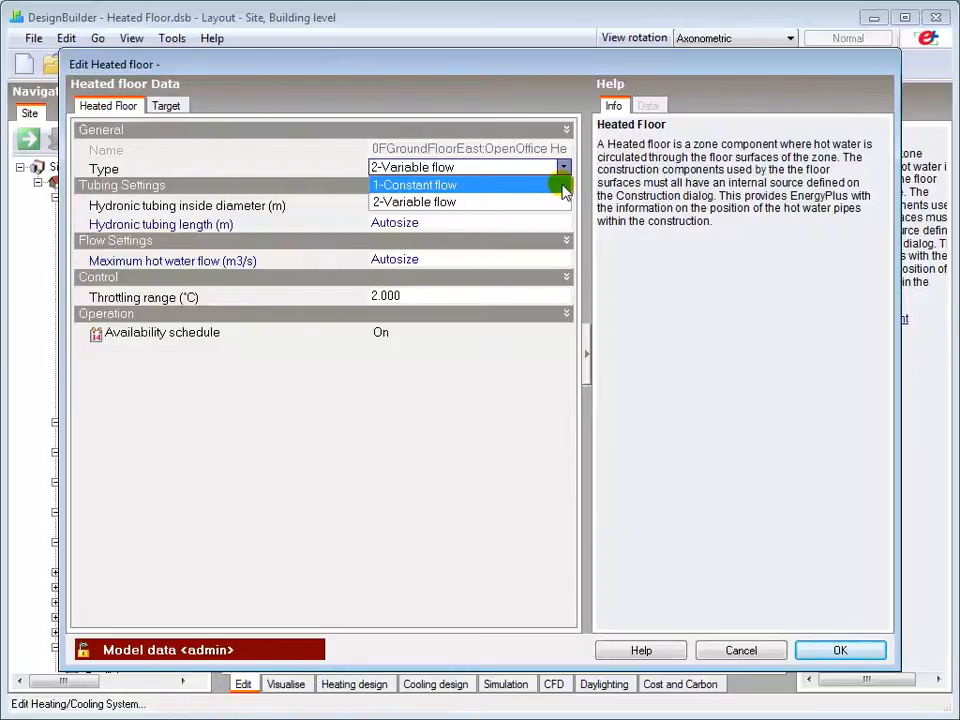
{"action": "left_click", "coordinate": [564, 186]}
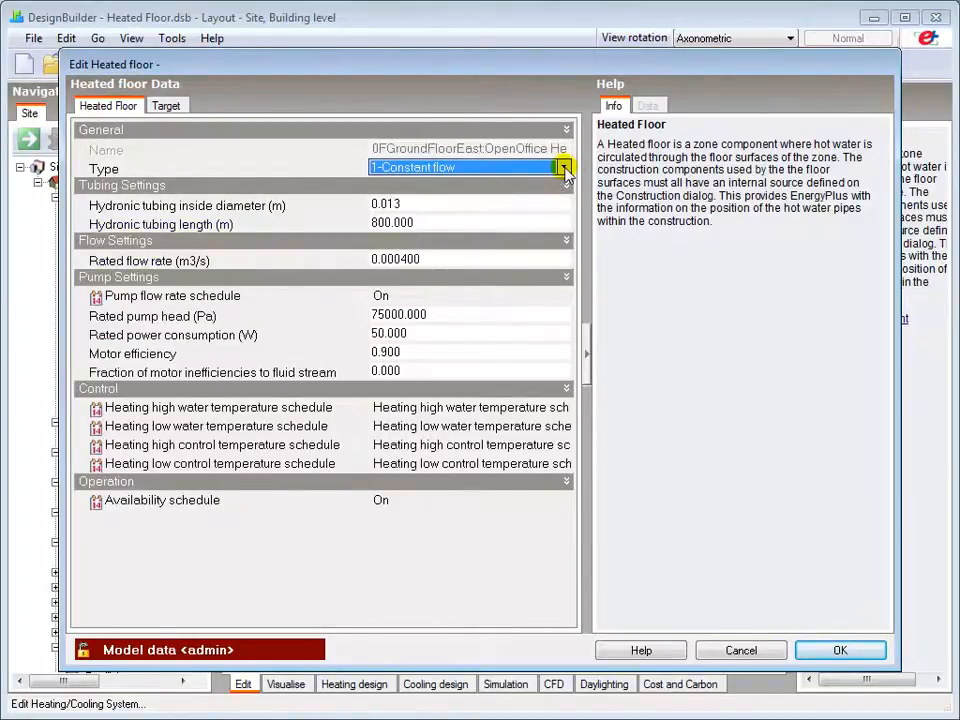
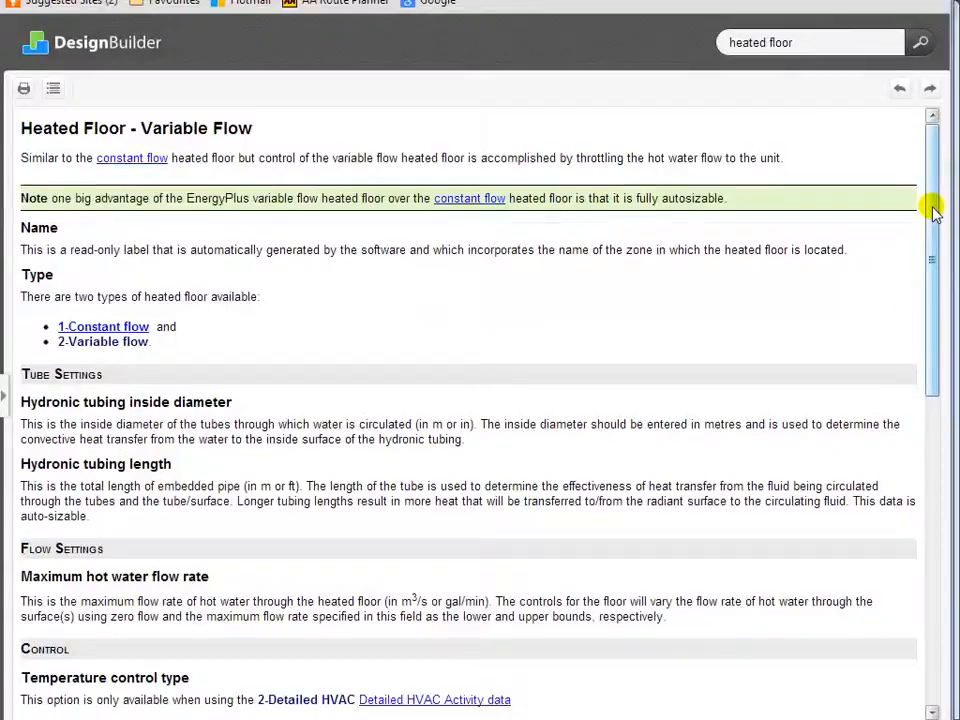
- Read the Heated Floor - Variable Flow help topic down to its control settings
{"action": "left_click_drag", "start_coordinate": [936, 208], "coordinate": [938, 580]}
{"action": "left_click", "coordinate": [135, 553]}
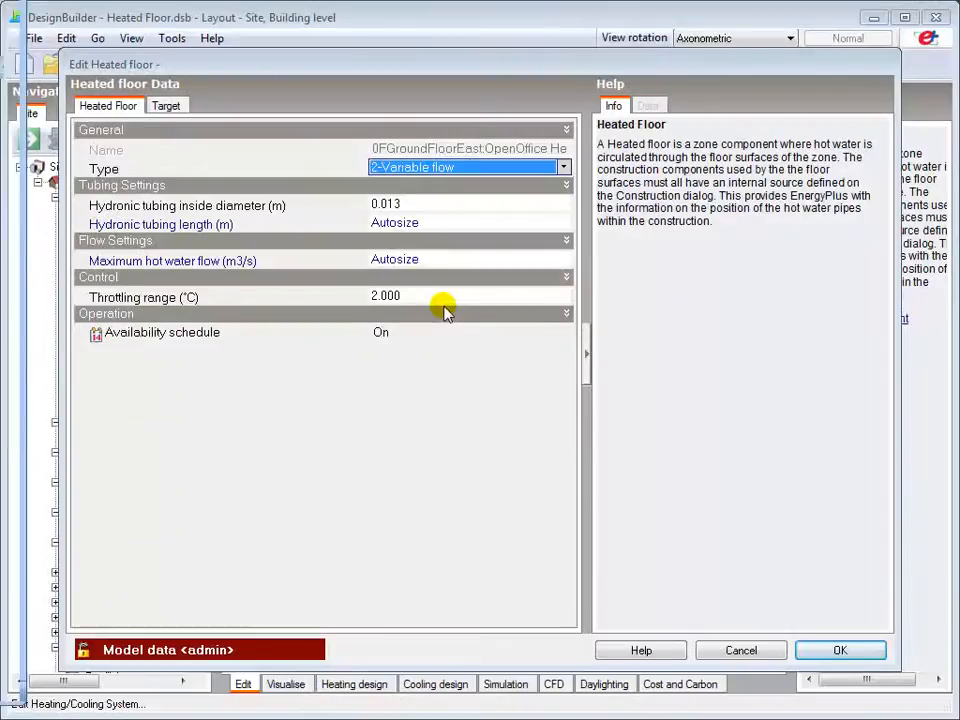
- Target all heated floors in the zone group with the variable flow heated floor data and accept it
{"action": "left_click", "coordinate": [403, 294]}
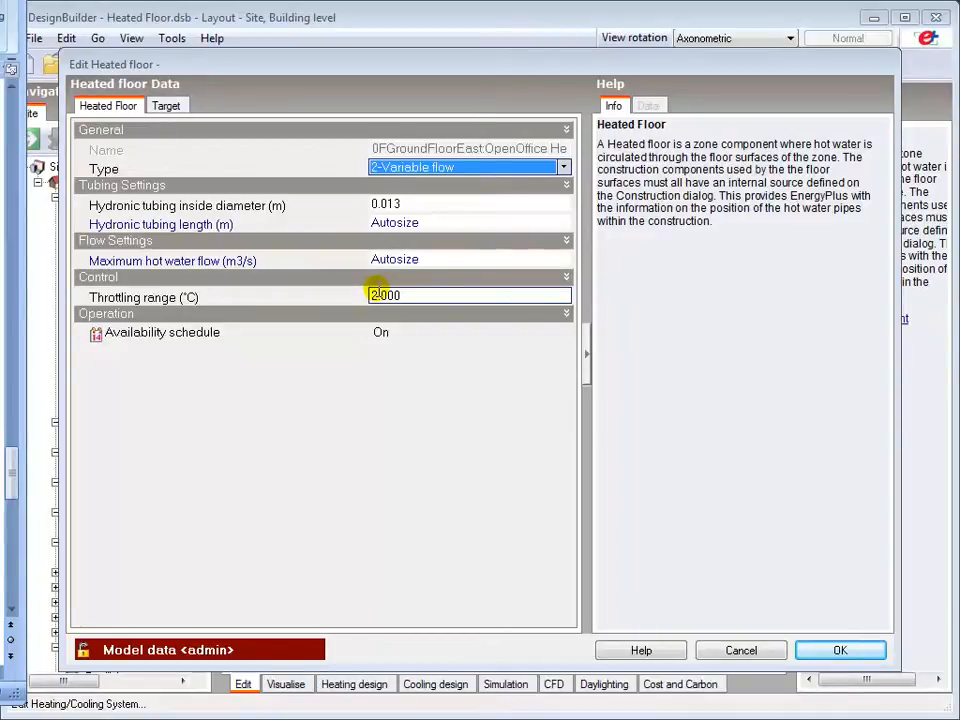
{"action": "left_click", "coordinate": [166, 105]}
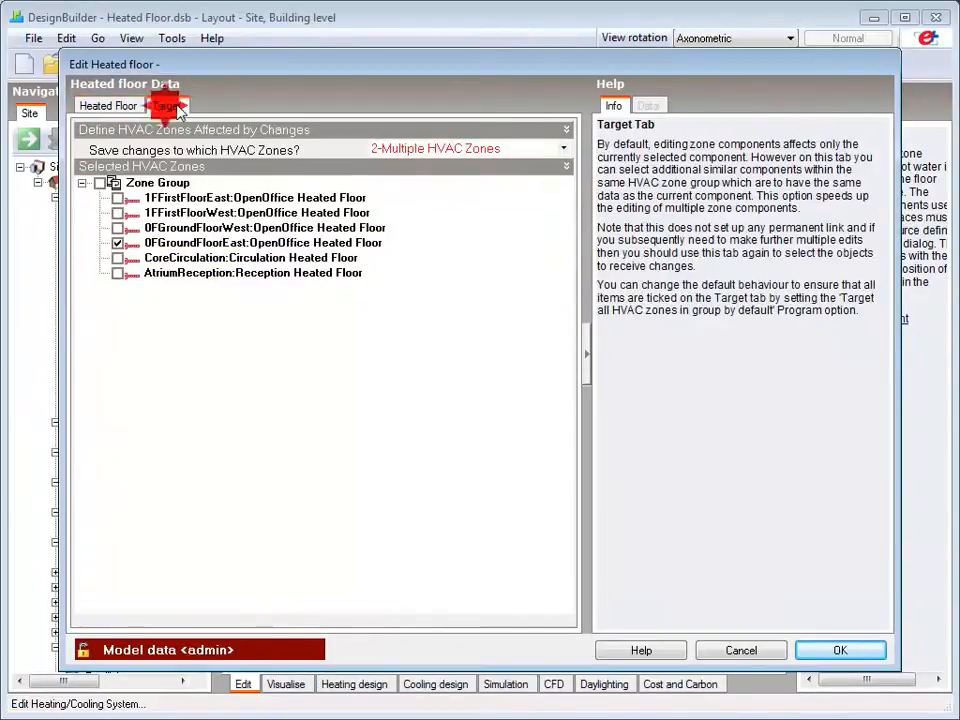
{"action": "left_click", "coordinate": [100, 184]}
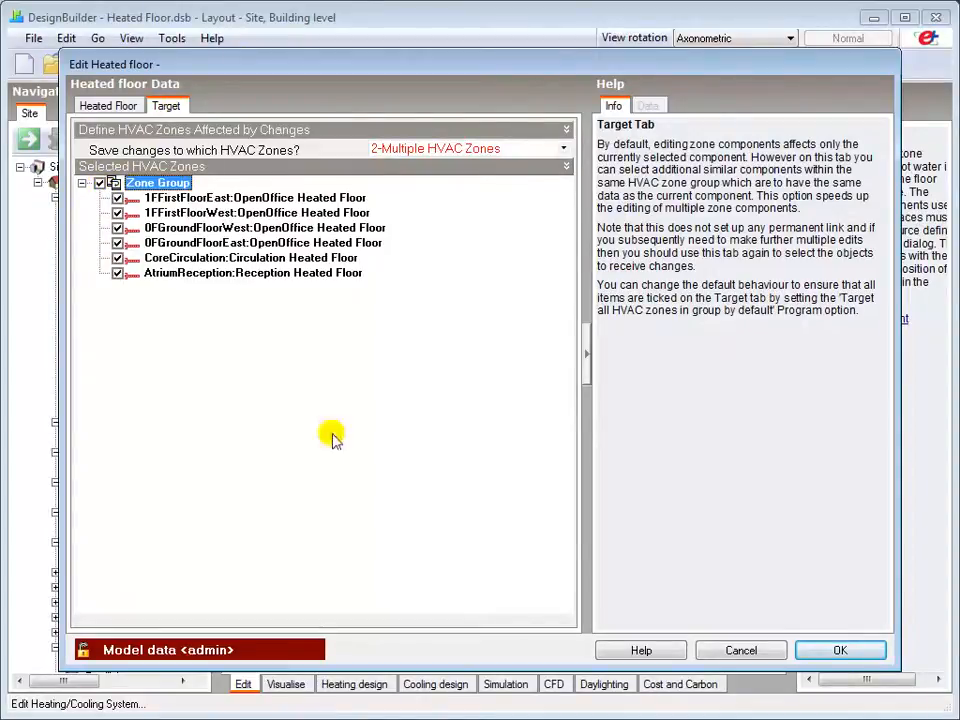
{"action": "left_click", "coordinate": [840, 651]}
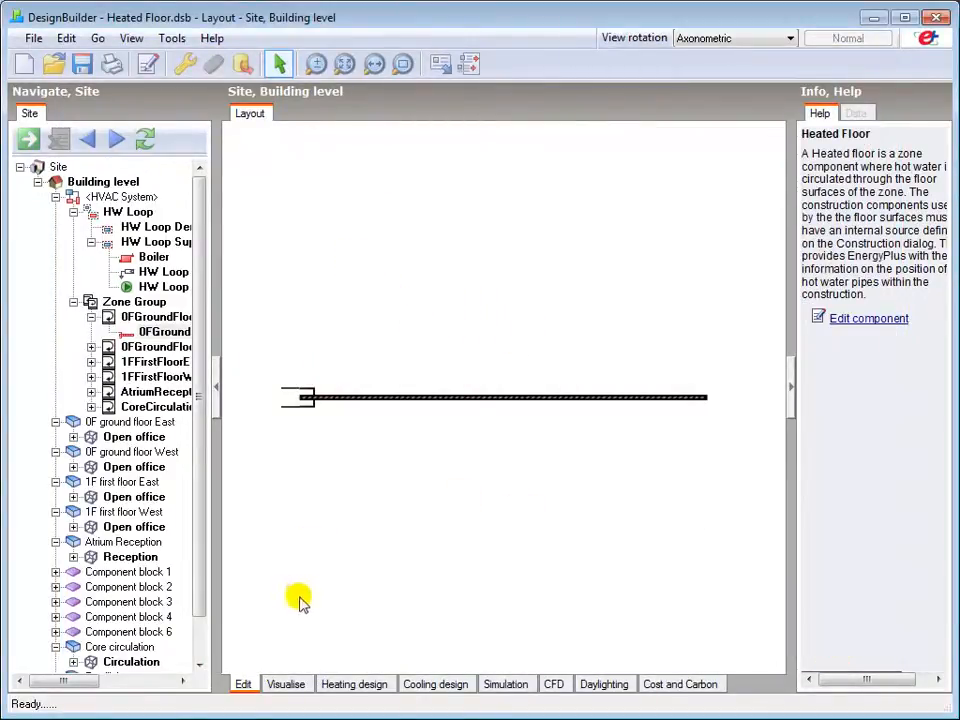
- Enable storing surface output with Inside Surface Temp in the building-level simulation output options
{"action": "left_click", "coordinate": [126, 186]}
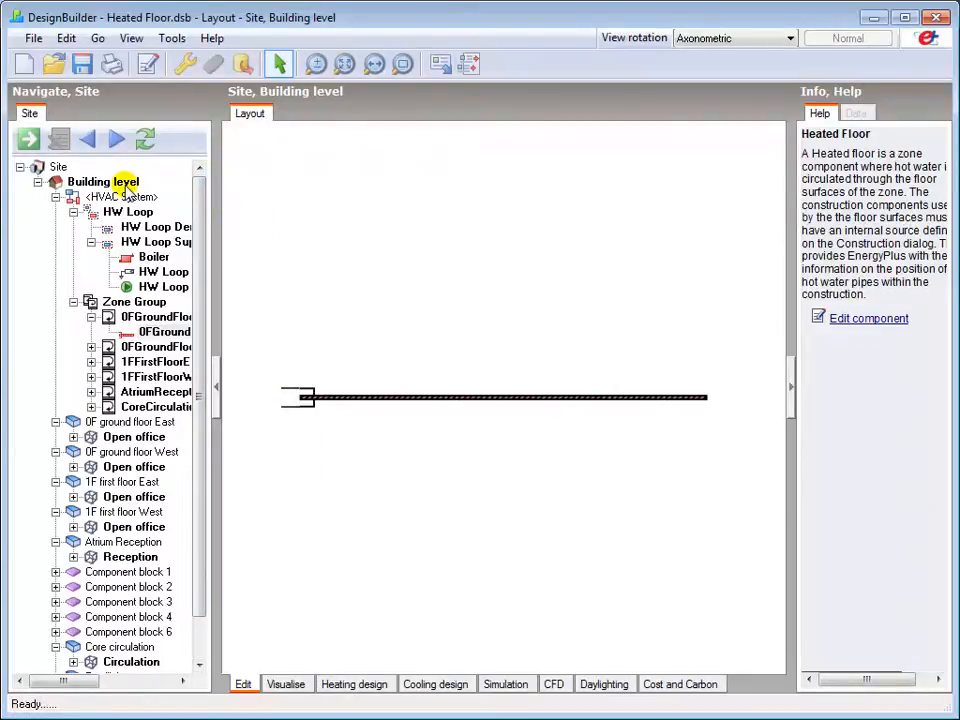
{"action": "left_click", "coordinate": [126, 186]}
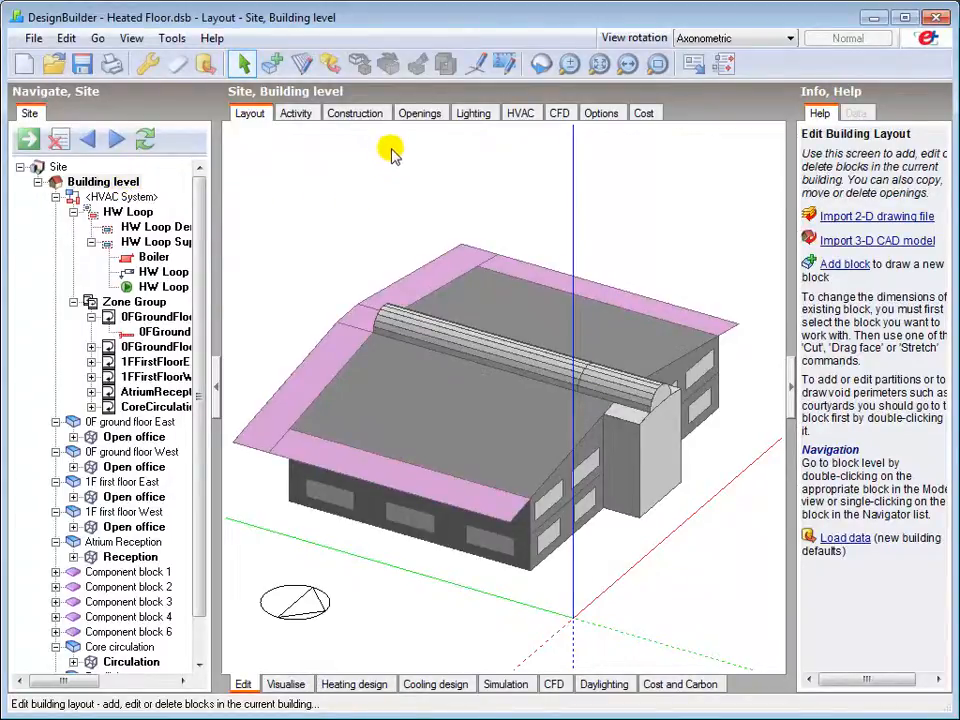
{"action": "left_click", "coordinate": [601, 115]}
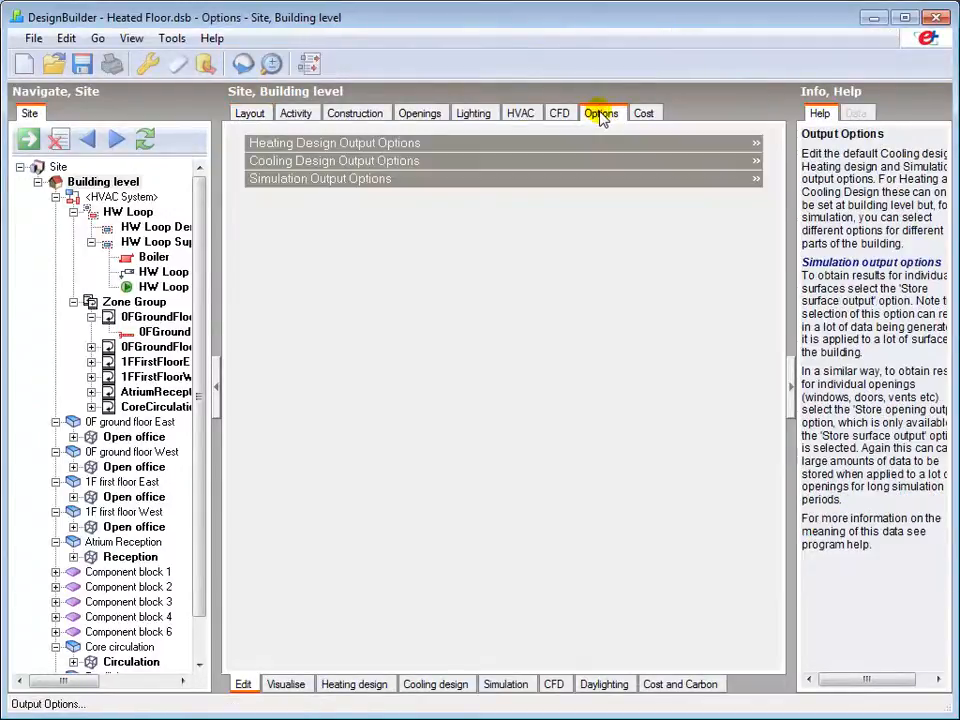
{"action": "left_click", "coordinate": [303, 180]}
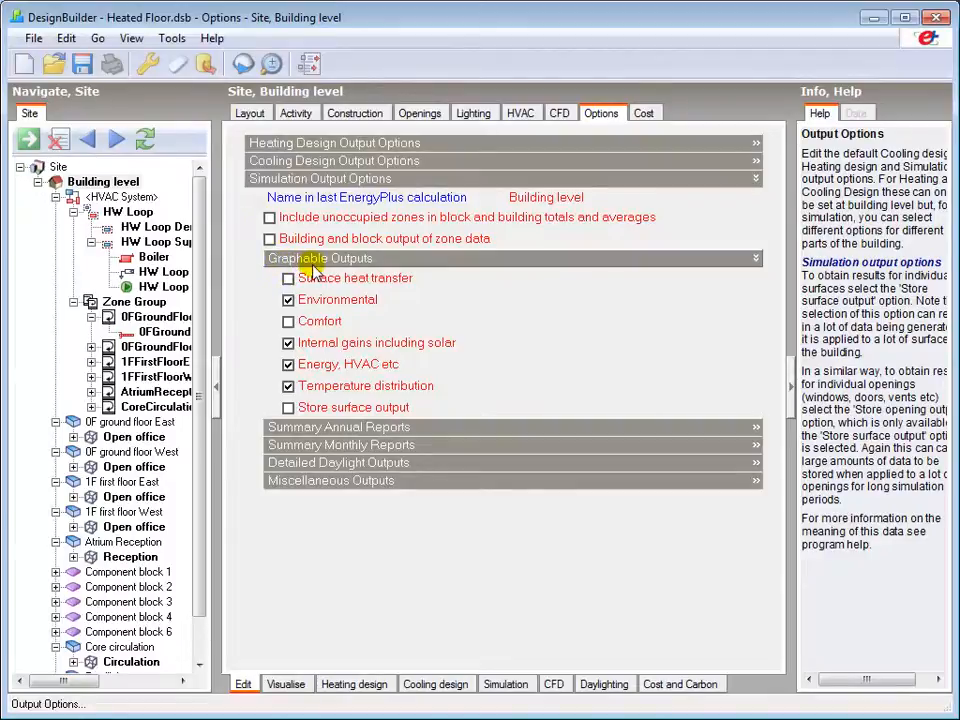
{"action": "left_click", "coordinate": [289, 409]}
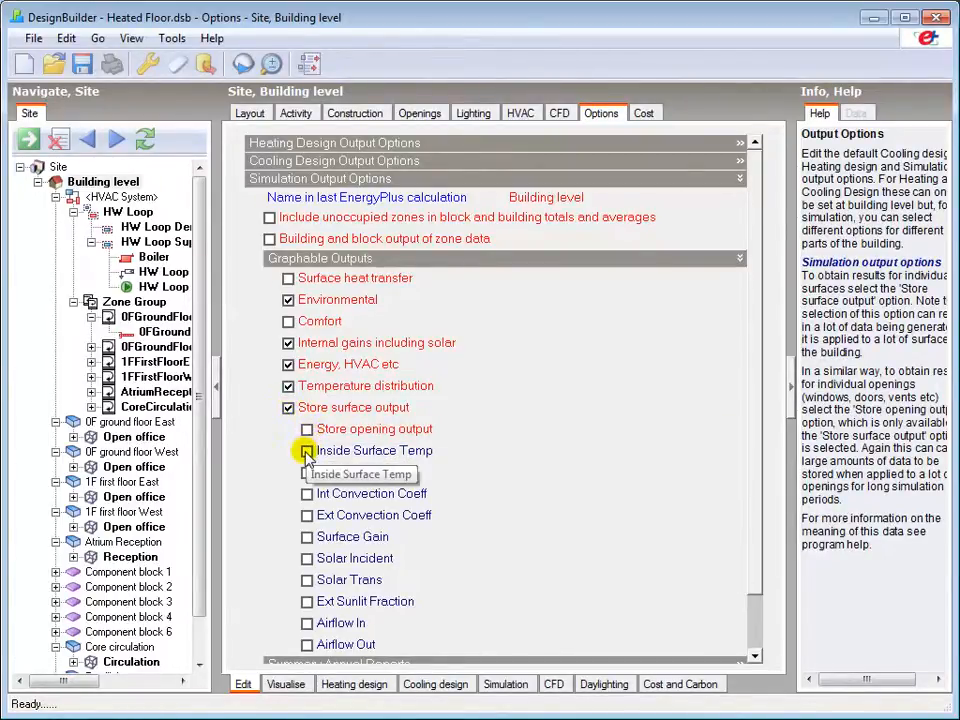
{"action": "left_click", "coordinate": [306, 451]}
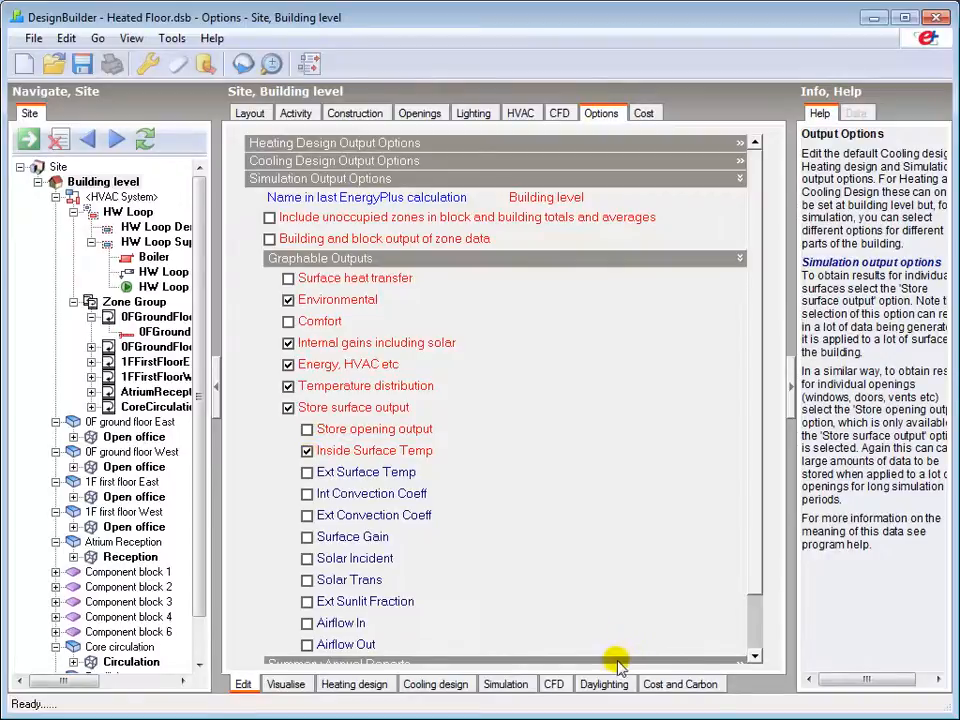
- Run the simulation with daily output turned off and temperature control set to 2-Operative temperature
{"action": "left_click", "coordinate": [507, 686]}
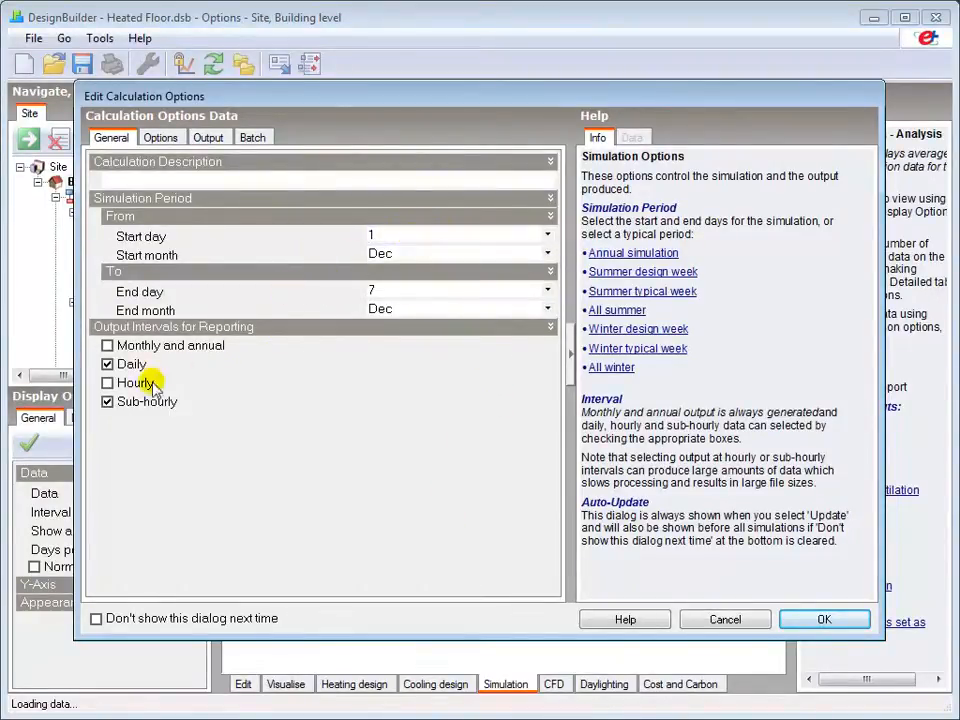
{"action": "left_click", "coordinate": [128, 366]}
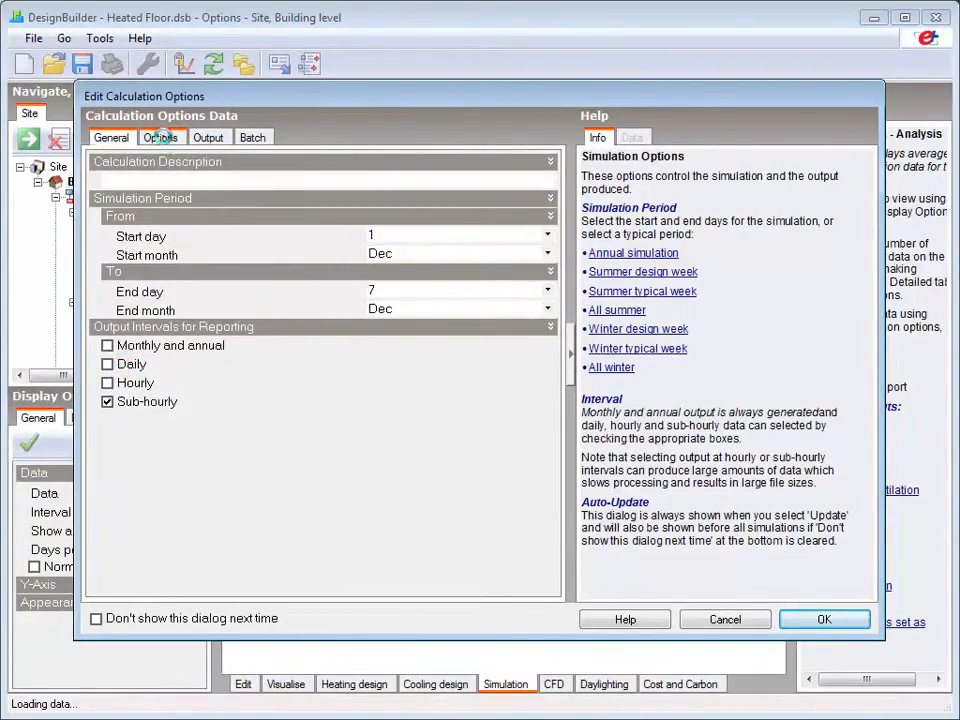
{"action": "left_click", "coordinate": [160, 137]}
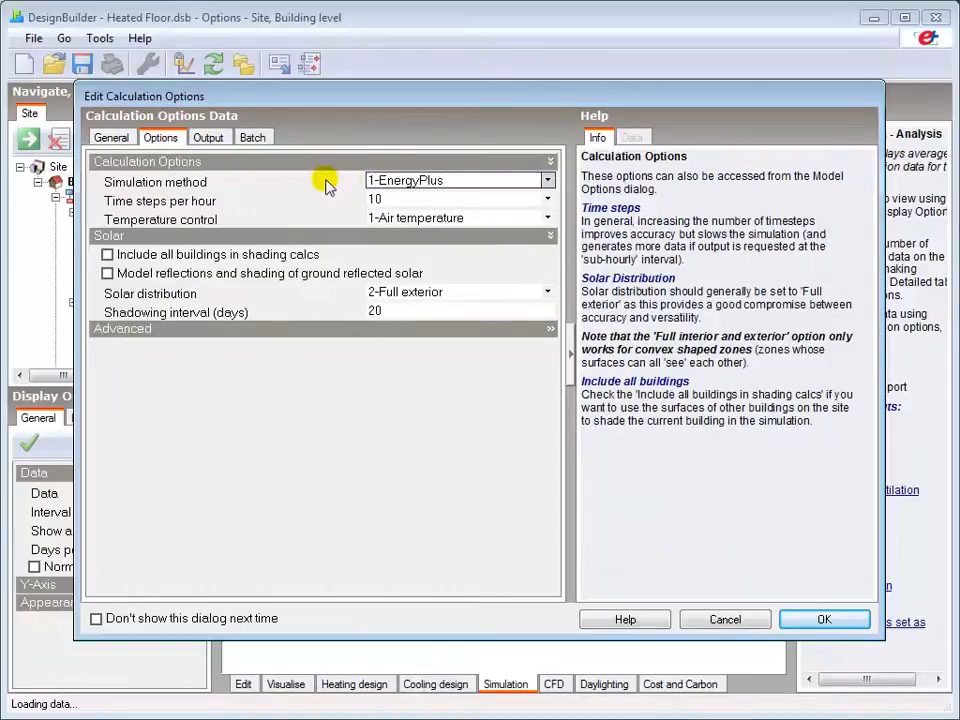
{"action": "left_click", "coordinate": [392, 225]}
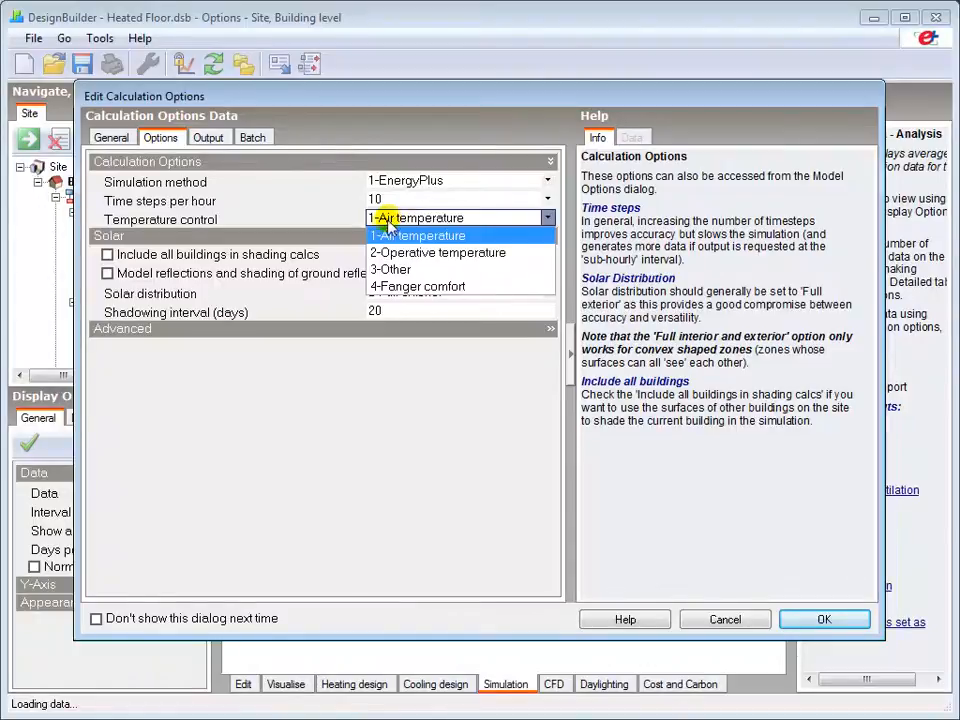
{"action": "left_click", "coordinate": [398, 253]}
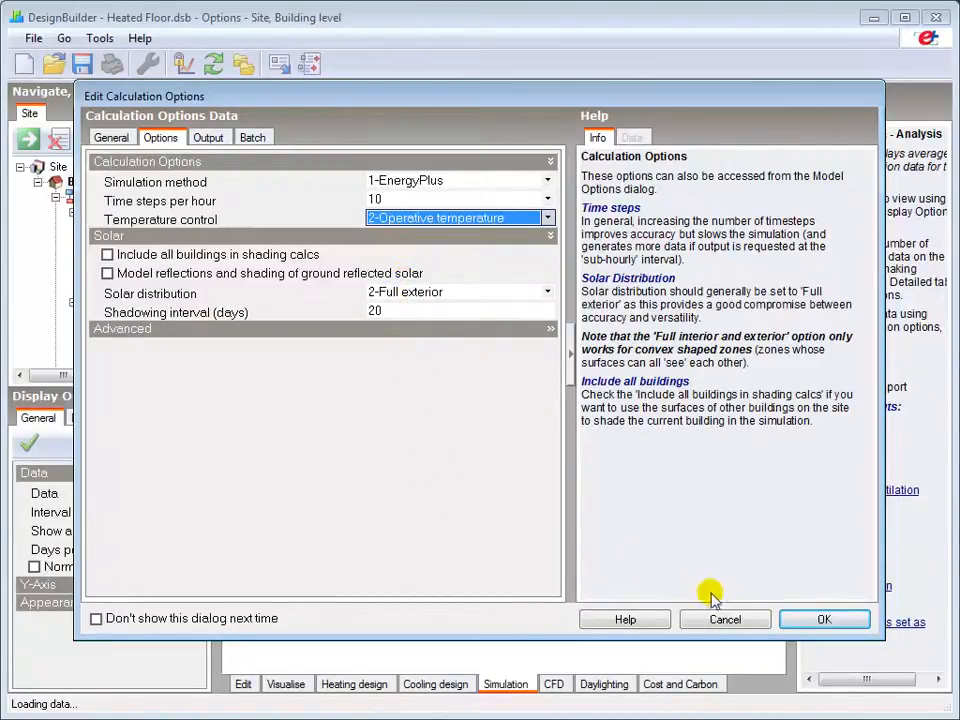
{"action": "left_click", "coordinate": [822, 621]}
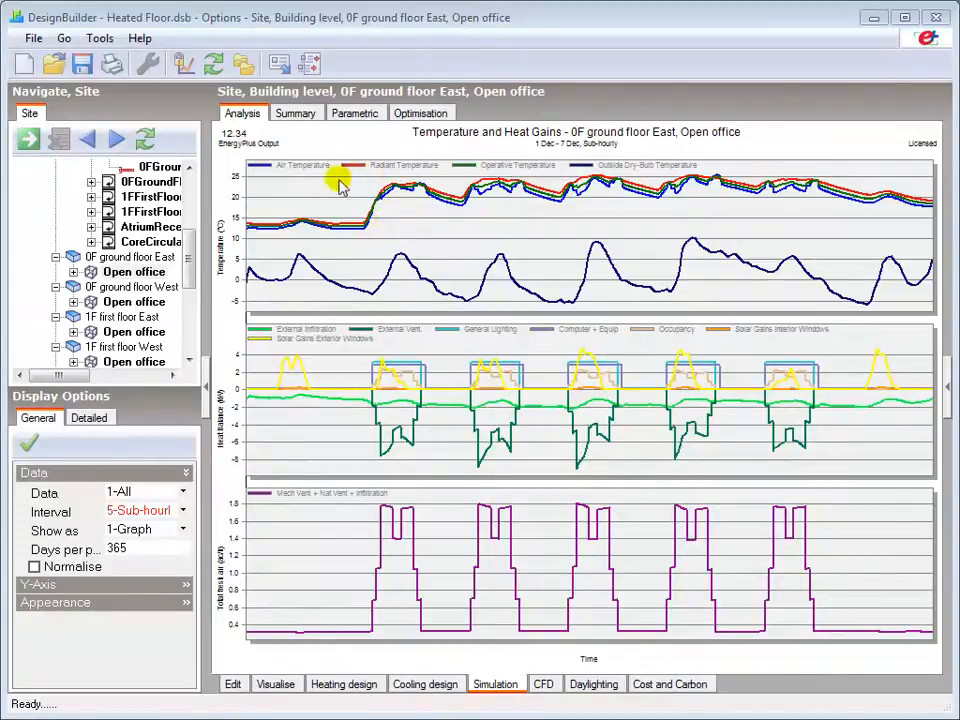
- Examine the simulated temperatures and heat gains of the ground floor East open office and the inside surface temperature of its ground floor
{"action": "left_click", "coordinate": [388, 200]}
{"action": "mouse_move", "coordinate": [390, 195]}
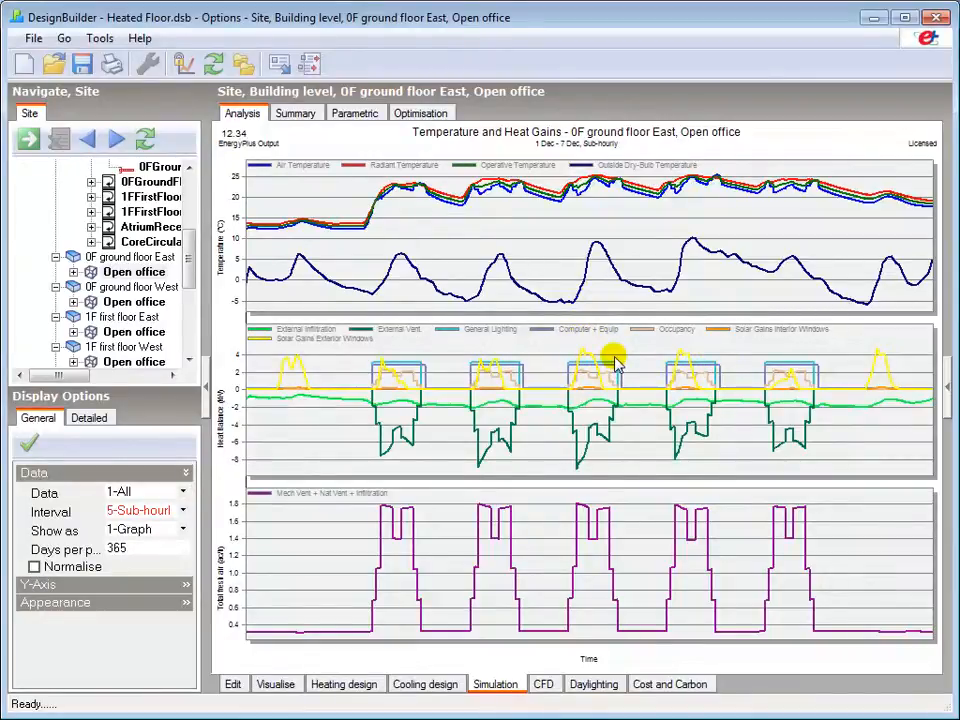
{"action": "mouse_move", "coordinate": [594, 373]}
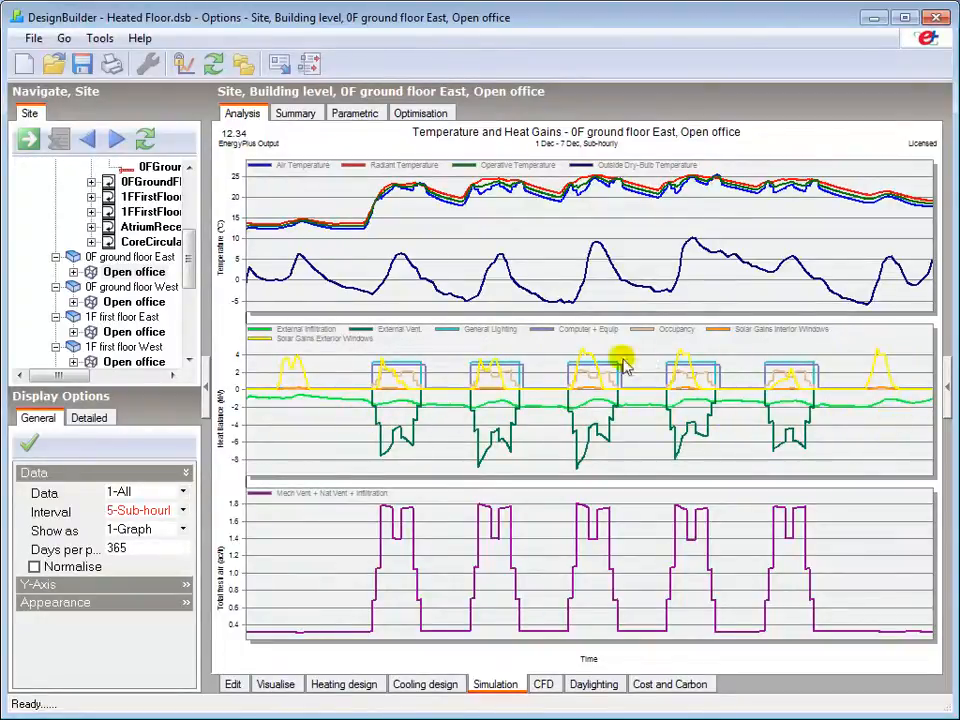
{"action": "left_click", "coordinate": [75, 272]}
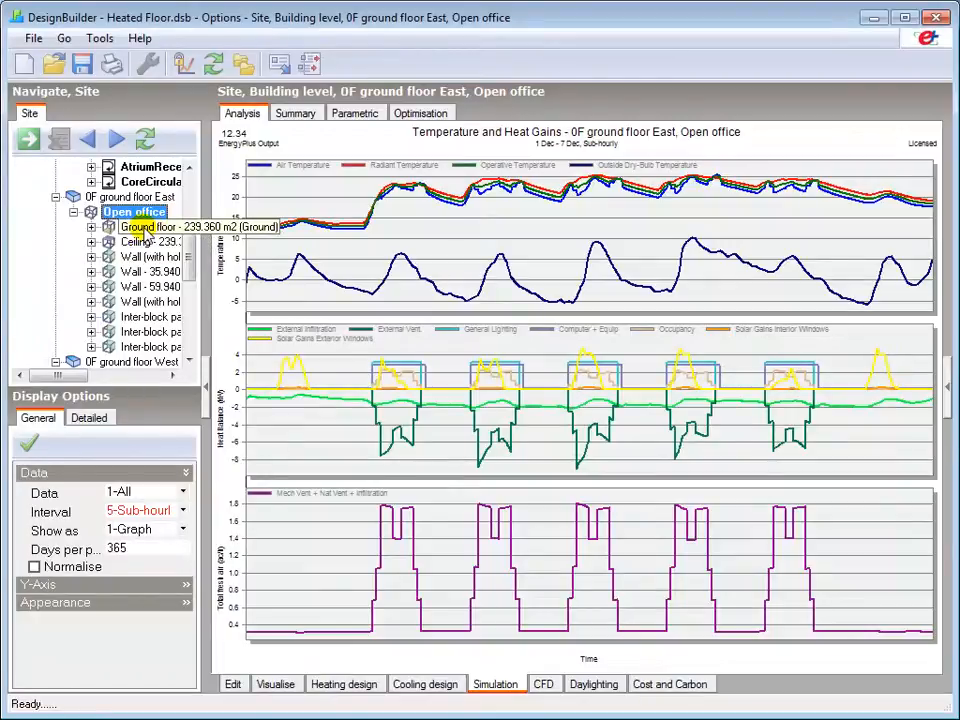
{"action": "left_click", "coordinate": [145, 228]}
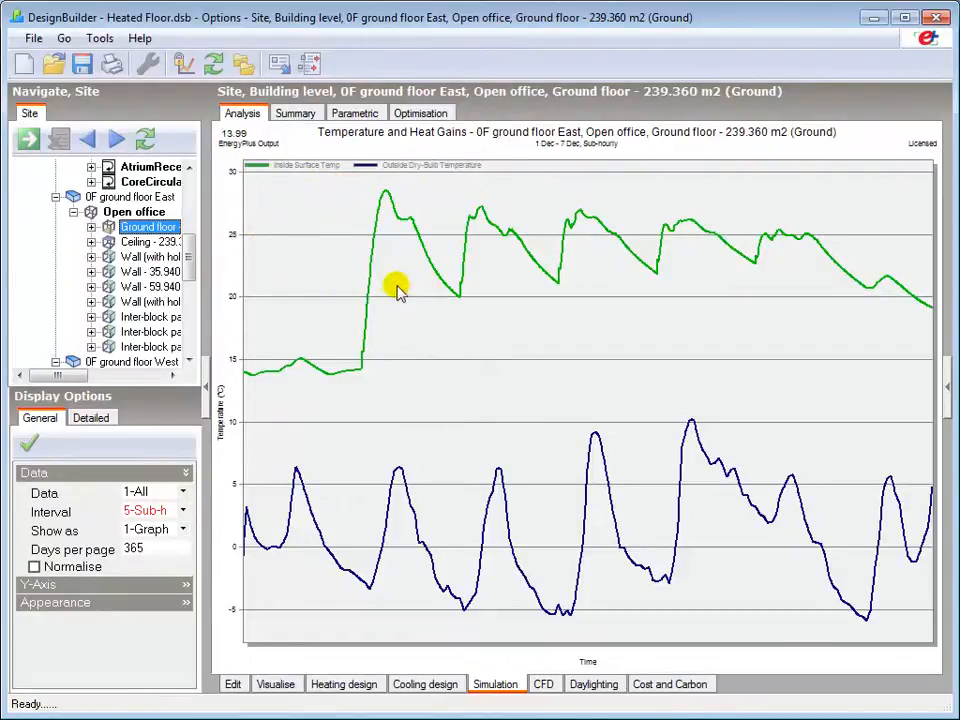
{"action": "mouse_move", "coordinate": [386, 190]}
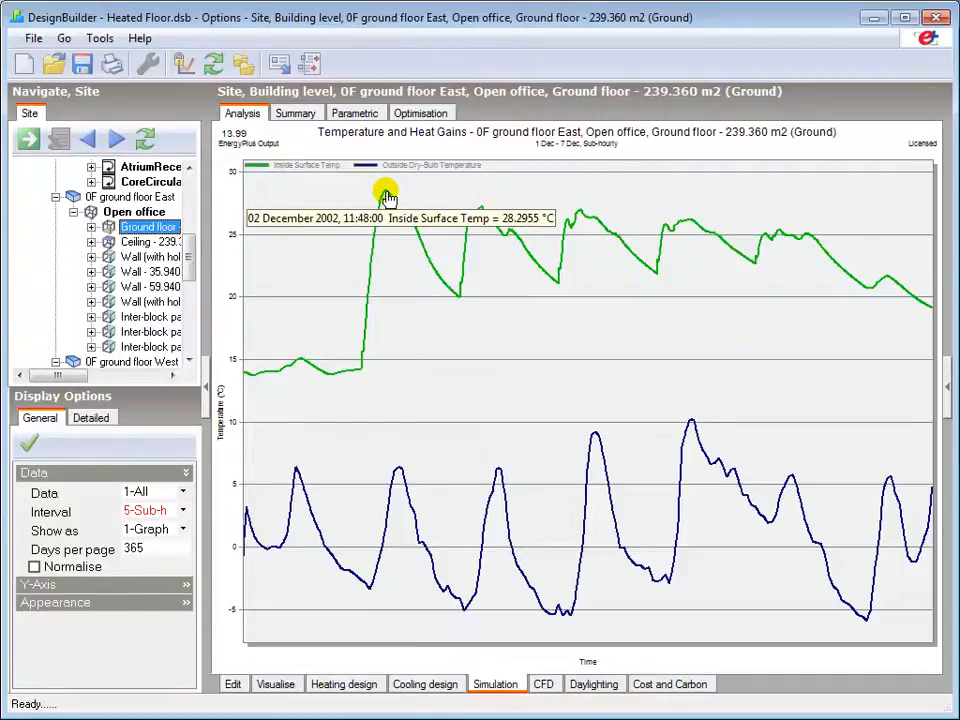